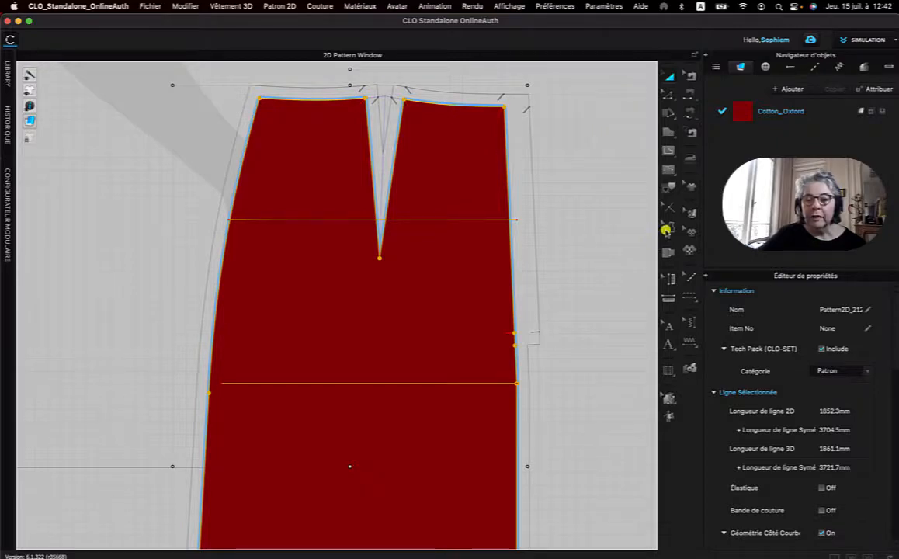
With the Notch tool, set the direction of the waist notch on the centre-front side of the dart to Segment 2.
left_click(666, 211)
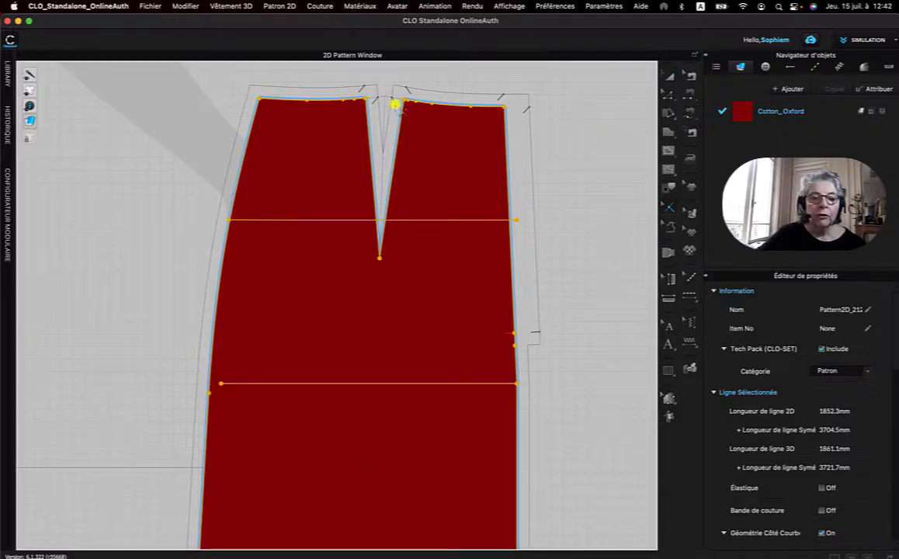
left_click(408, 107)
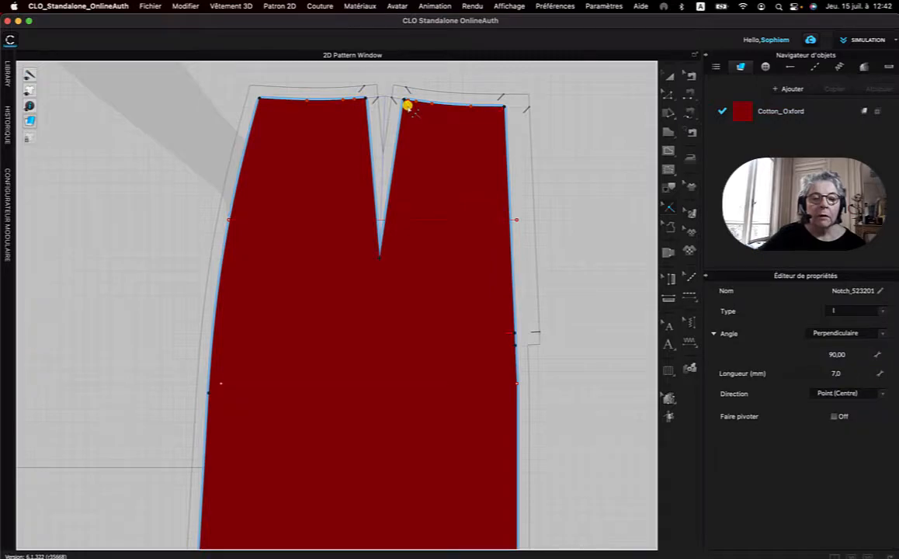
left_click(882, 397)
left_click(834, 415)
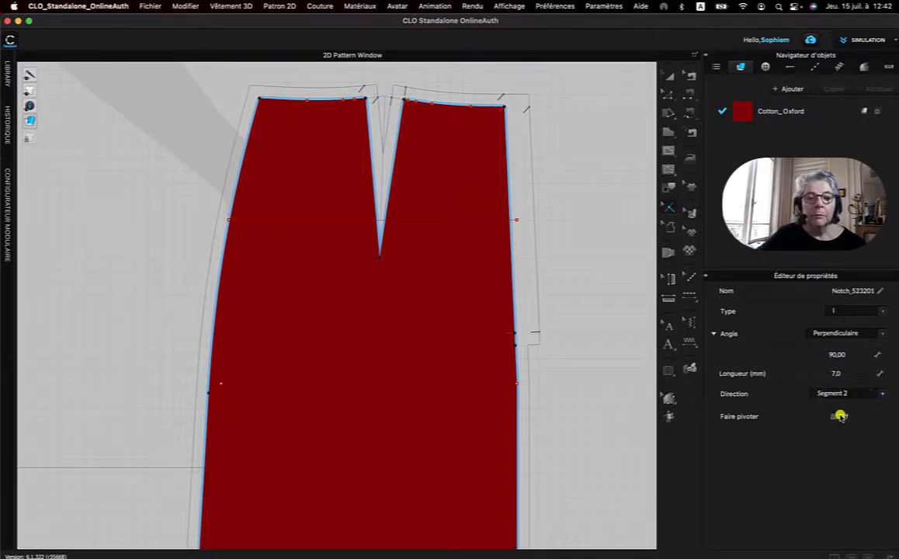
Set the direction of the waist notch on the side-seam side of the dart to Segment 1.
left_click(517, 221)
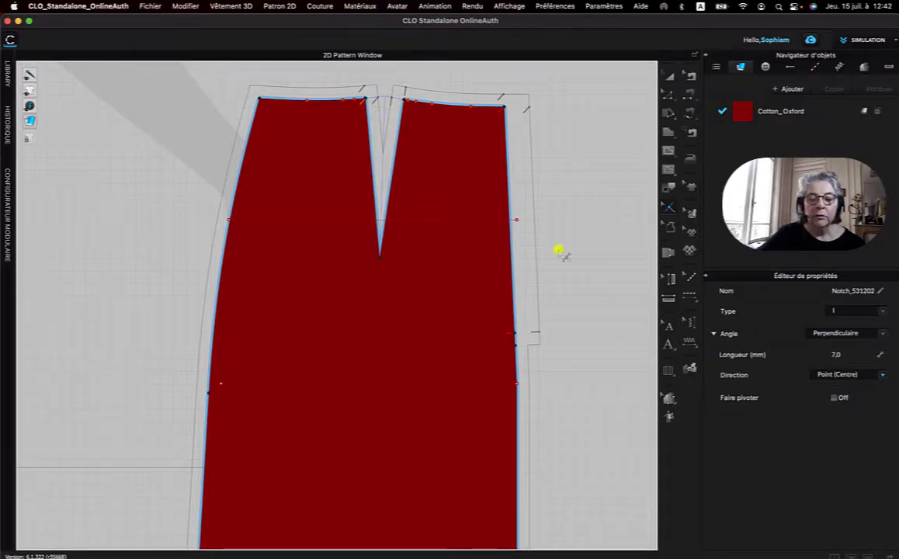
left_click(882, 376)
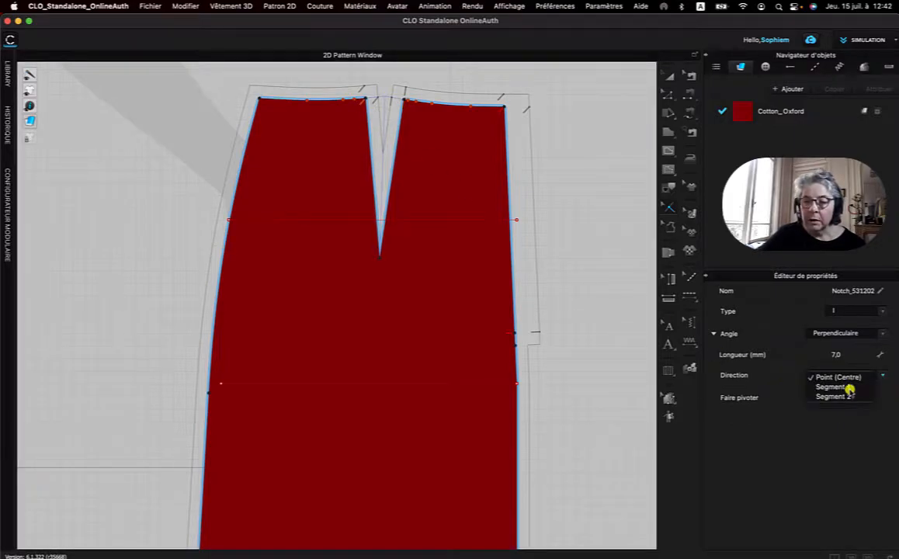
left_click(845, 396)
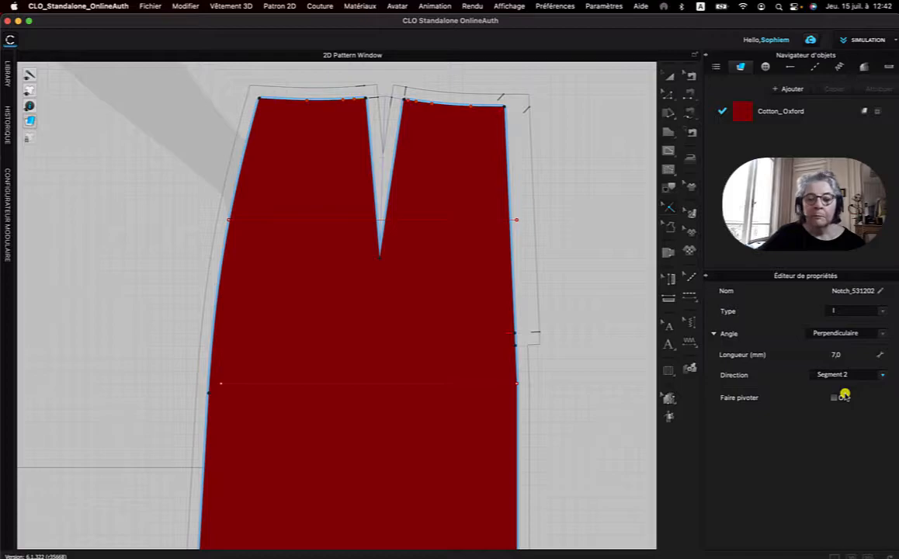
left_click(880, 375)
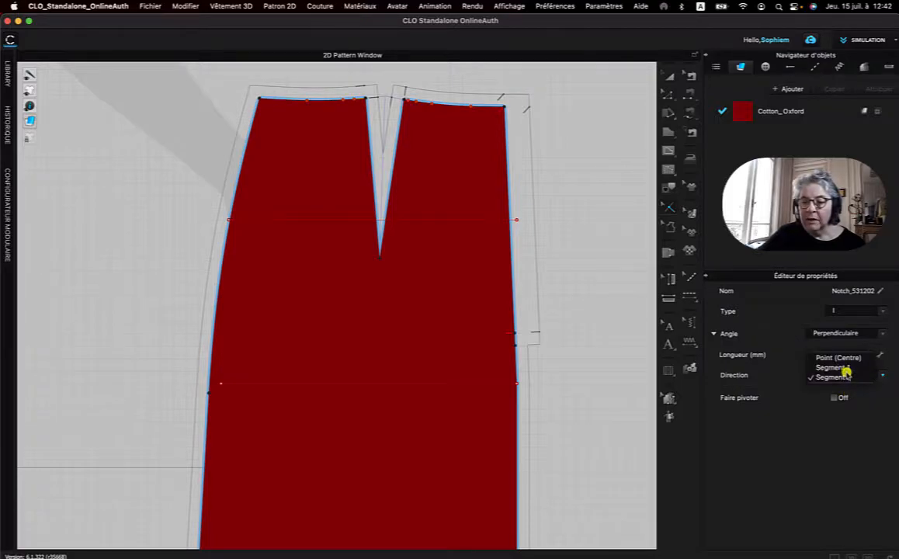
left_click(843, 368)
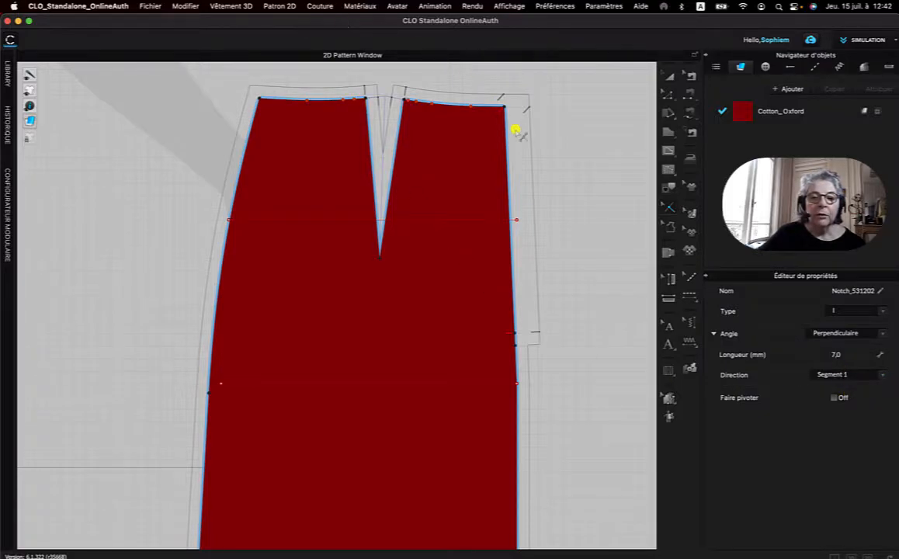
Set the direction of the notch at the corner of the waistline and the straight centre edge to Segment 1, and deselect it.
left_click(499, 113)
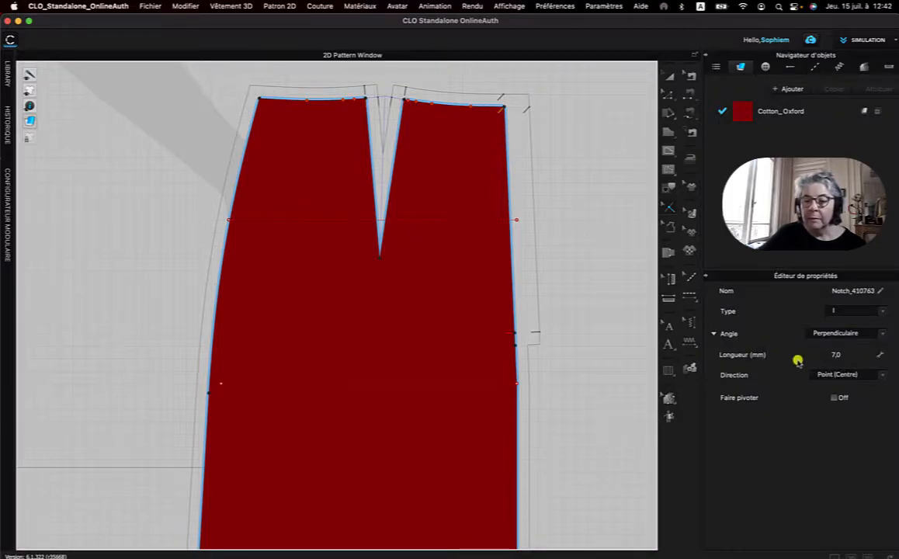
left_click(882, 375)
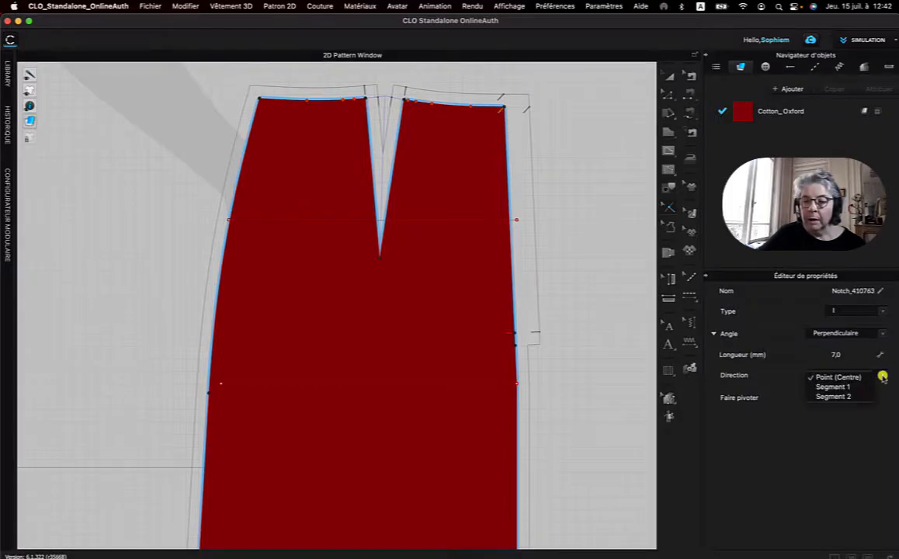
left_click(833, 396)
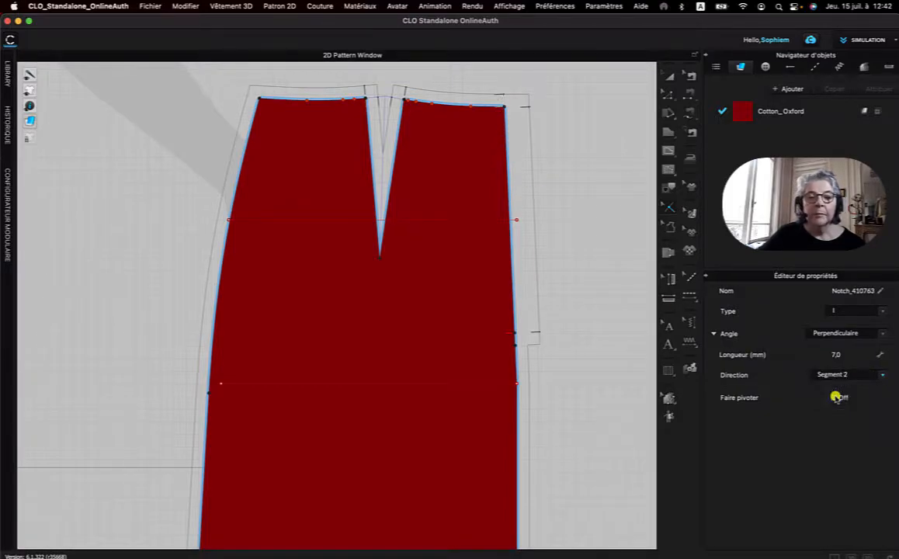
left_click(884, 373)
left_click(837, 366)
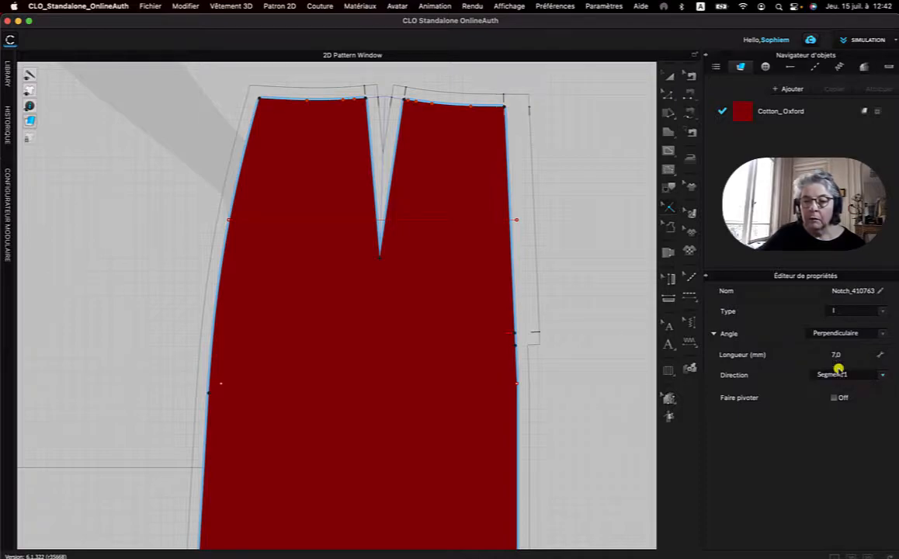
left_click(573, 208)
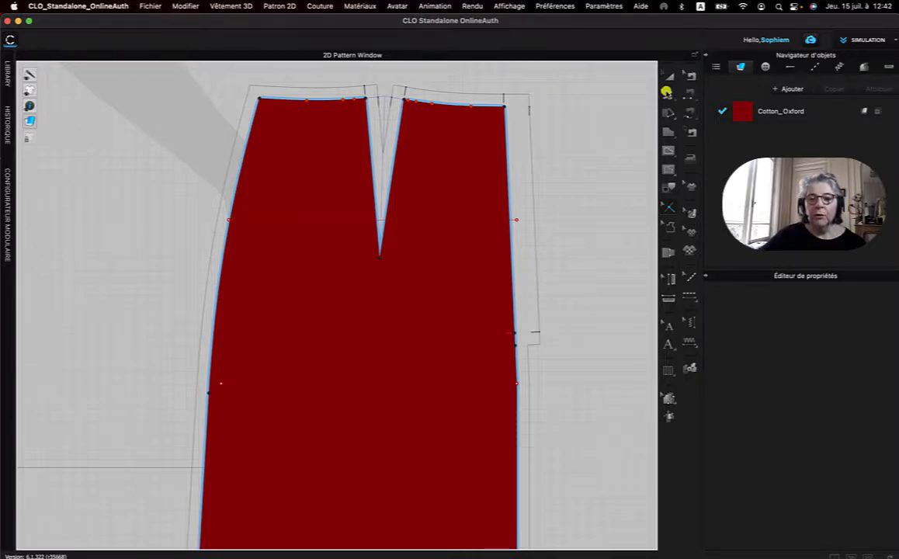
Change the Cotton_Oxford fabric colour to PANTONE 11-0102 TSX Marshmallow Crème.
key("a")
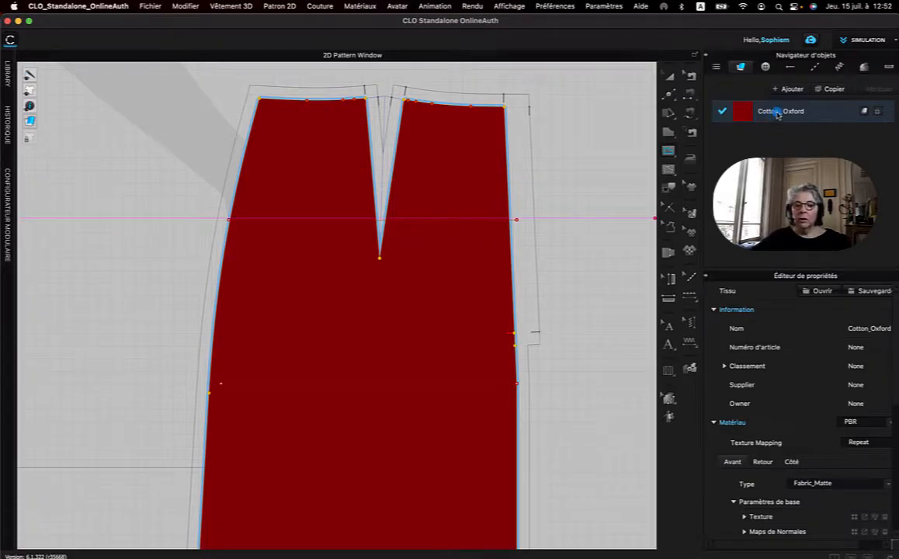
scroll(788, 315, "down", 5)
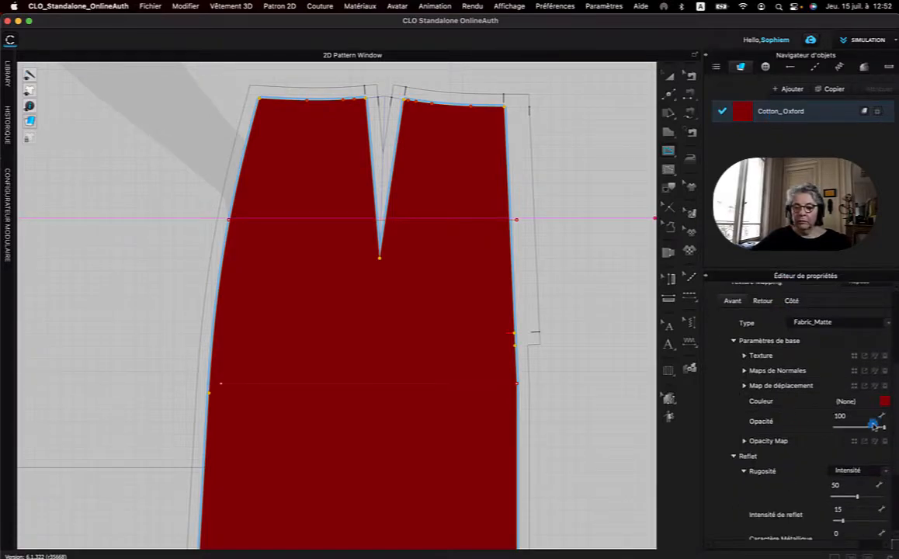
left_click(884, 403)
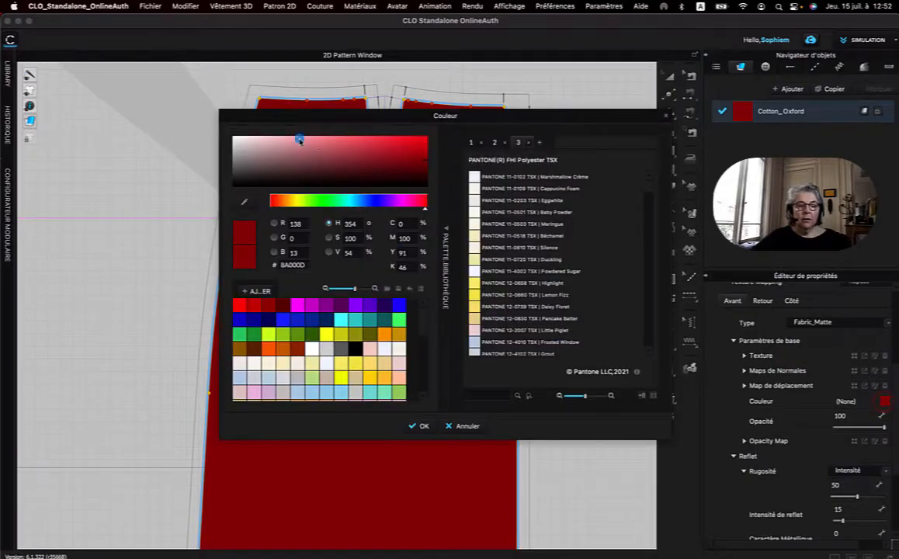
scroll(498, 203, "down", 6)
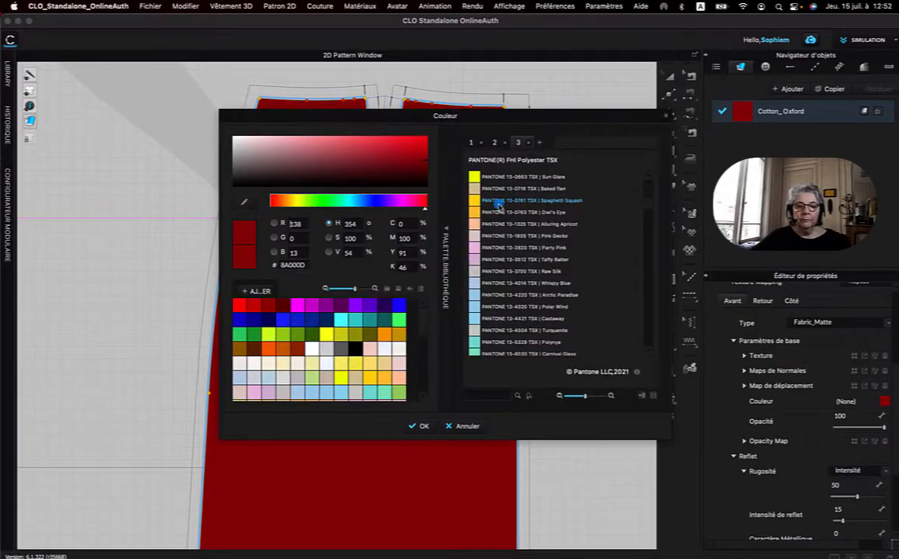
scroll(498, 204, "up", 6)
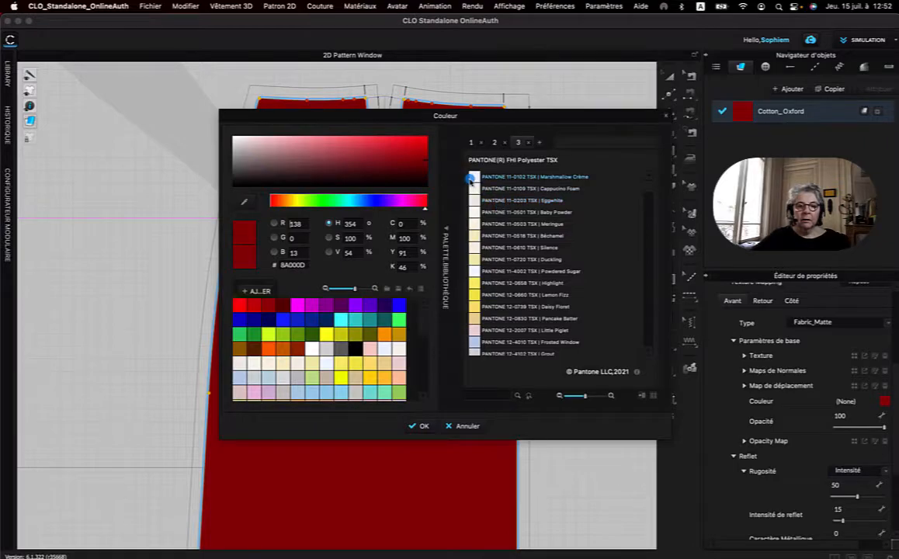
left_click(473, 177)
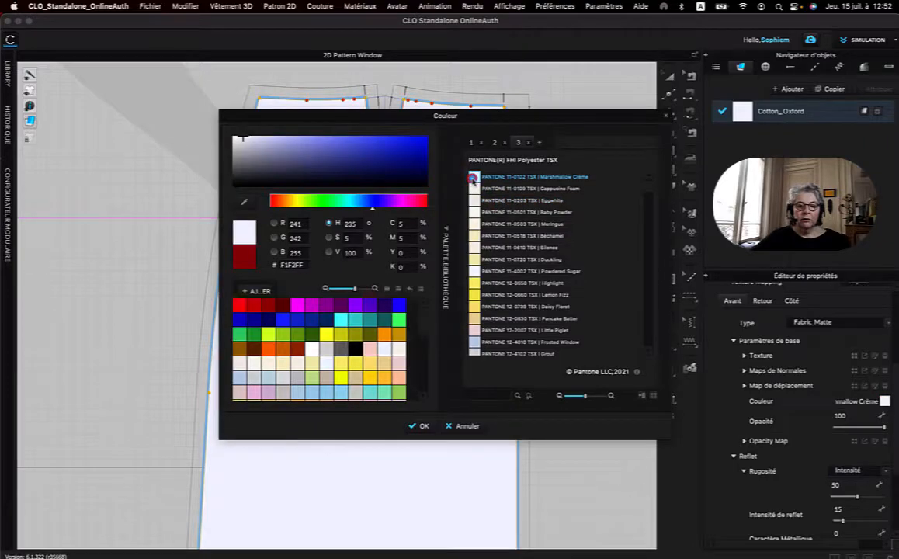
left_click(423, 427)
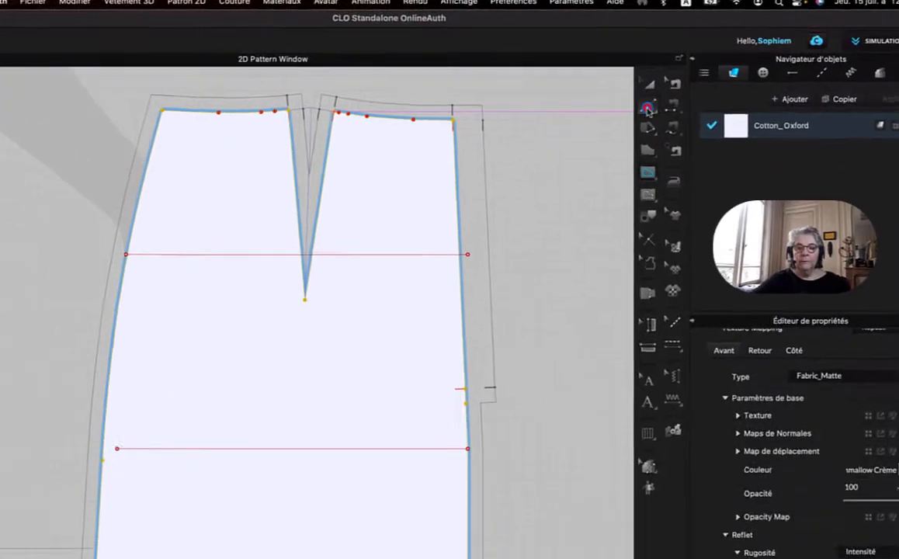
Add a split point on the curved side seam, with Ligne 1 set to 90 mm from the waist.
left_click(669, 97)
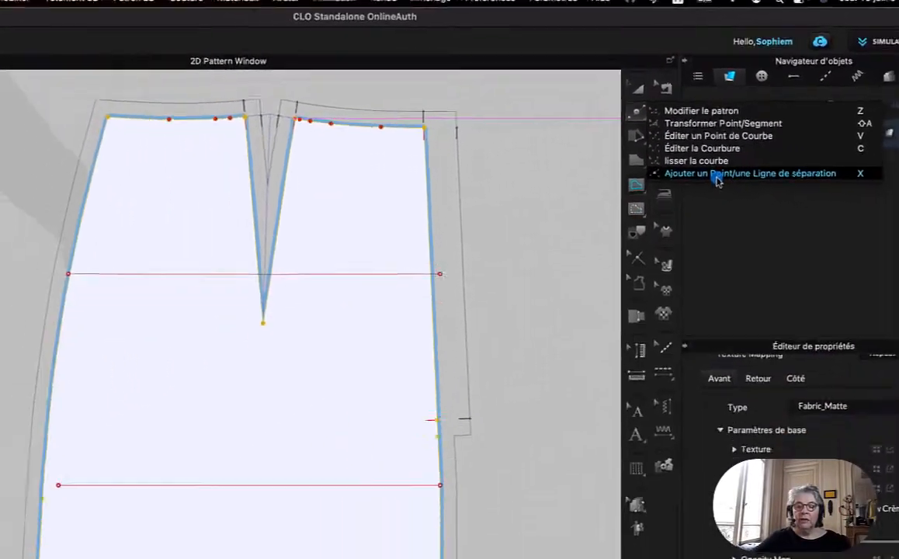
left_click(676, 268)
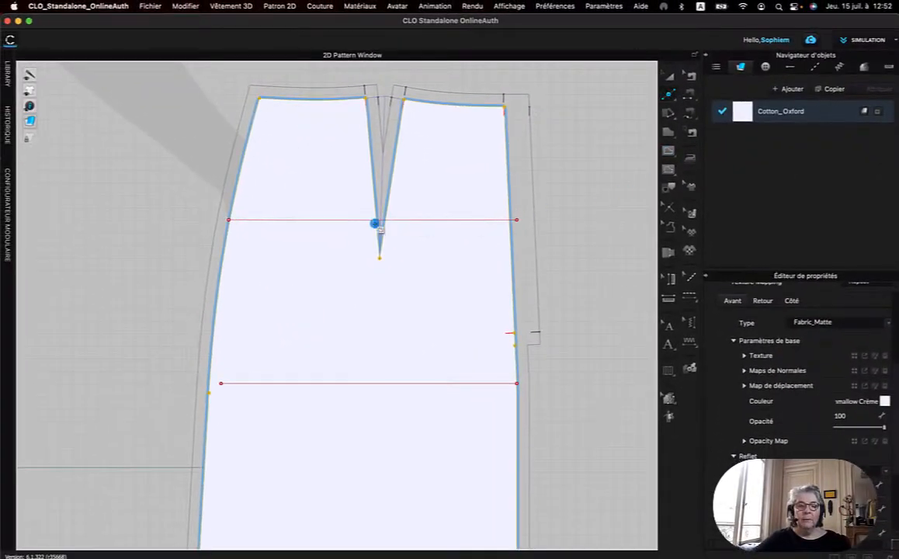
left_click(239, 180)
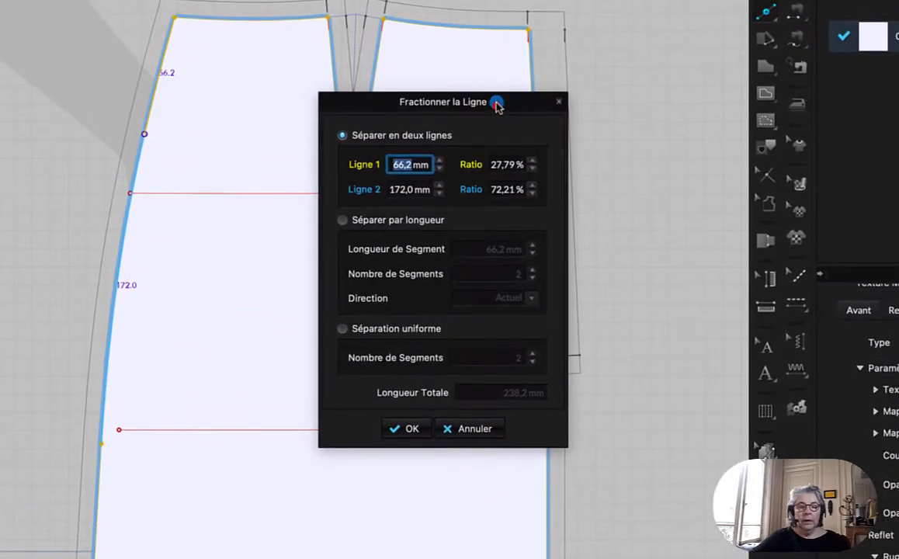
left_click_drag(496, 103, 497, 100)
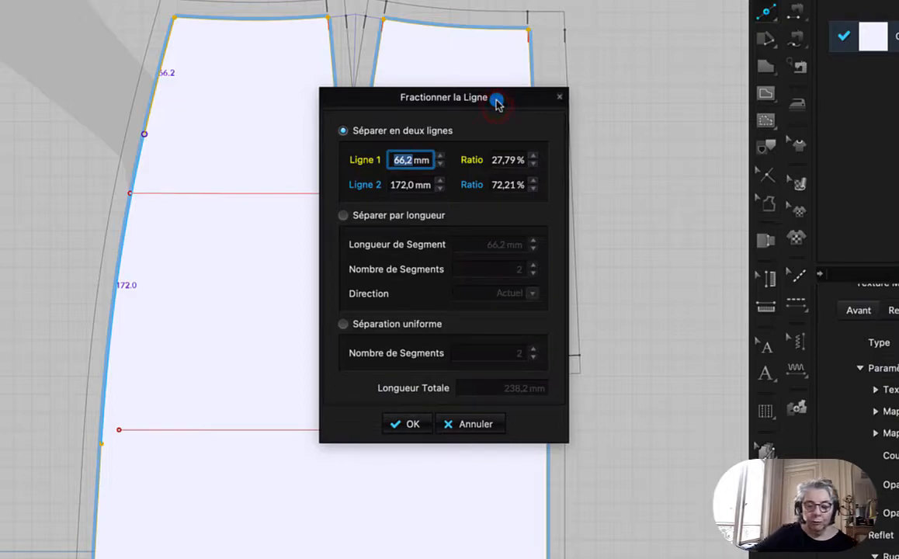
type("9")
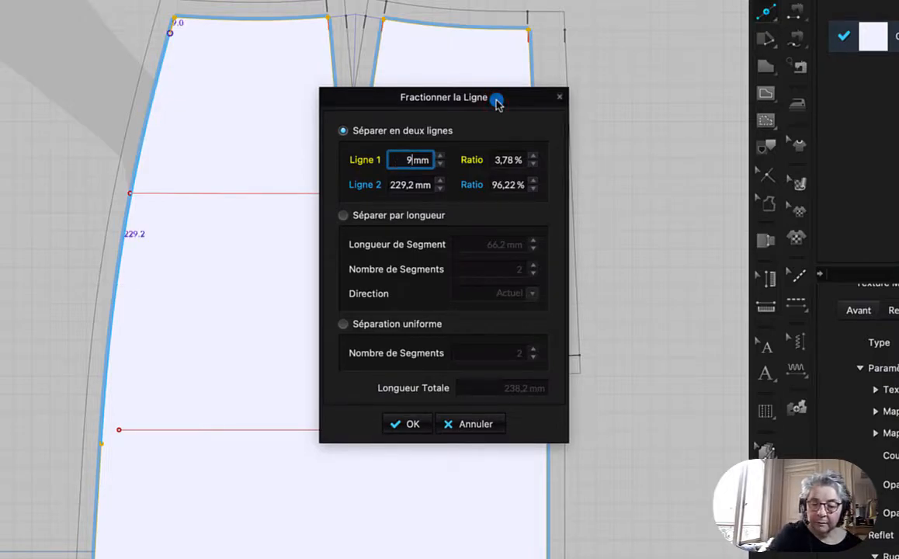
key("BackSpace")
type("90")
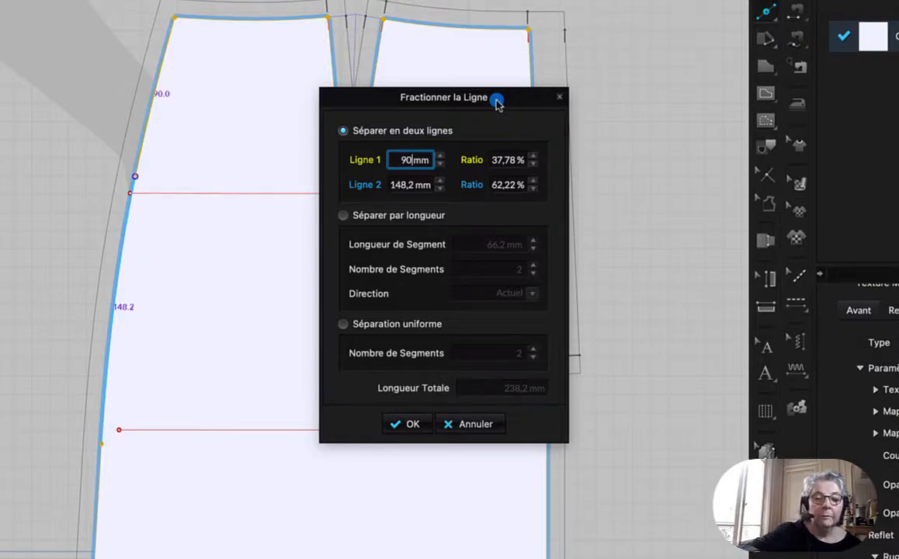
left_click(412, 425)
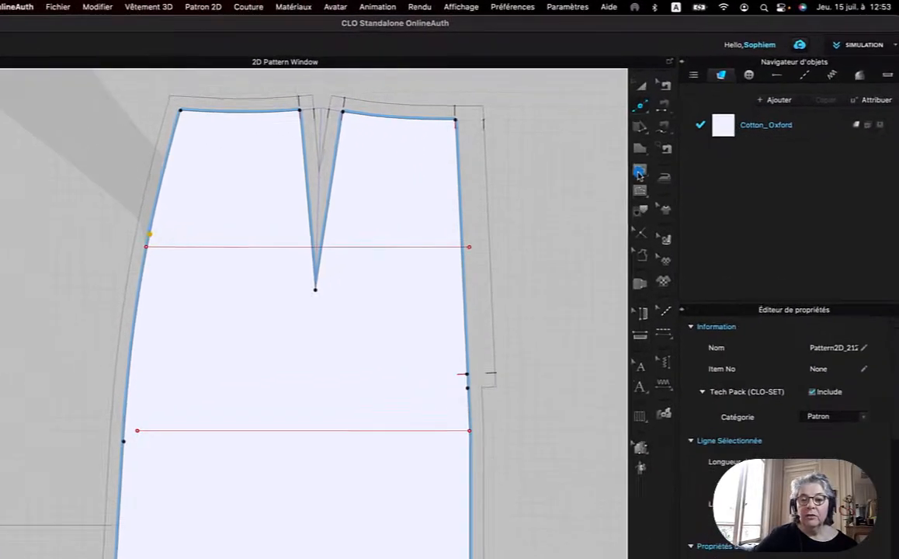
Draw an internal S-curve from the 90 mm side-seam point to the centre edge, with segments about 88 and 153 mm long.
left_click(670, 151)
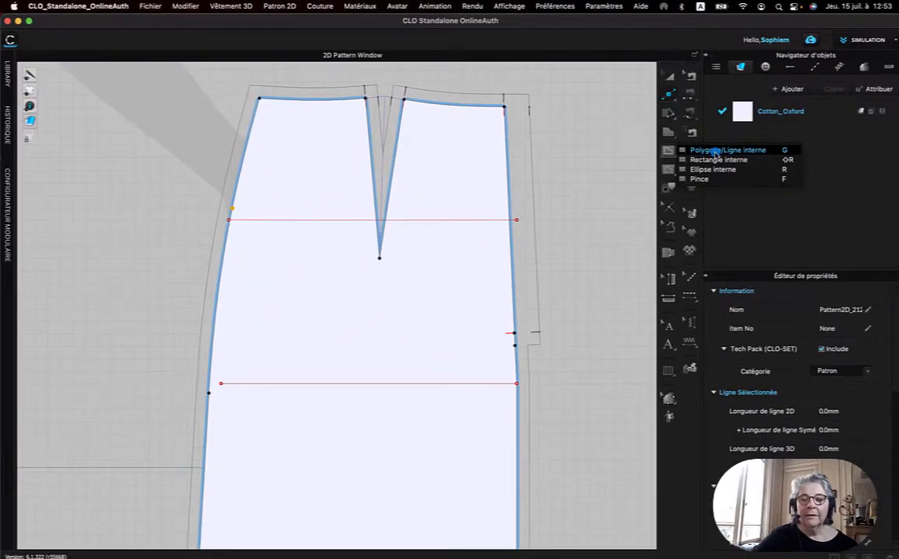
left_click(472, 349)
left_click(233, 210)
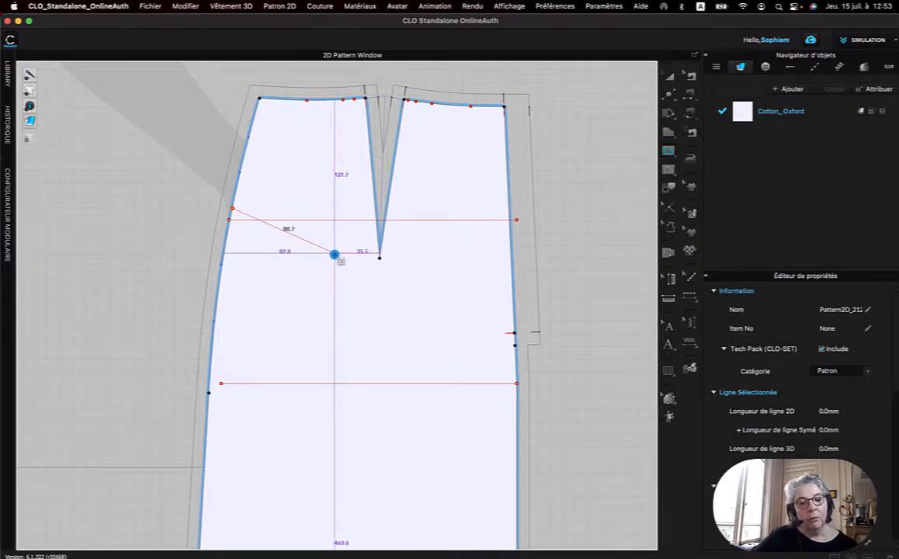
left_click(333, 247)
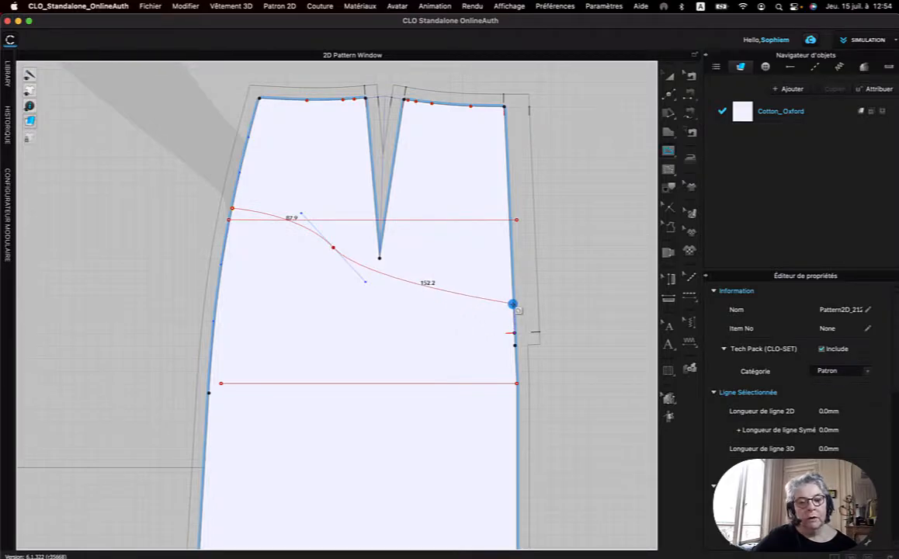
left_click(514, 304)
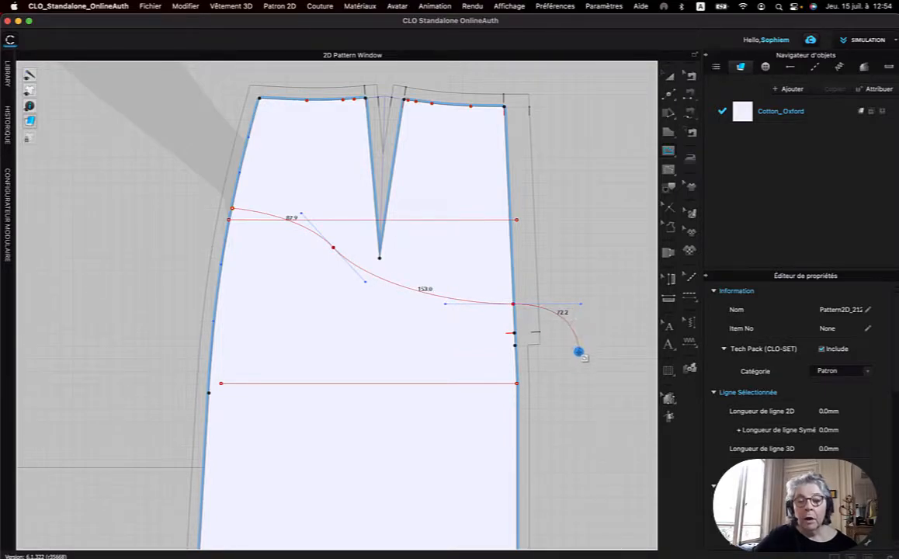
left_click(513, 306)
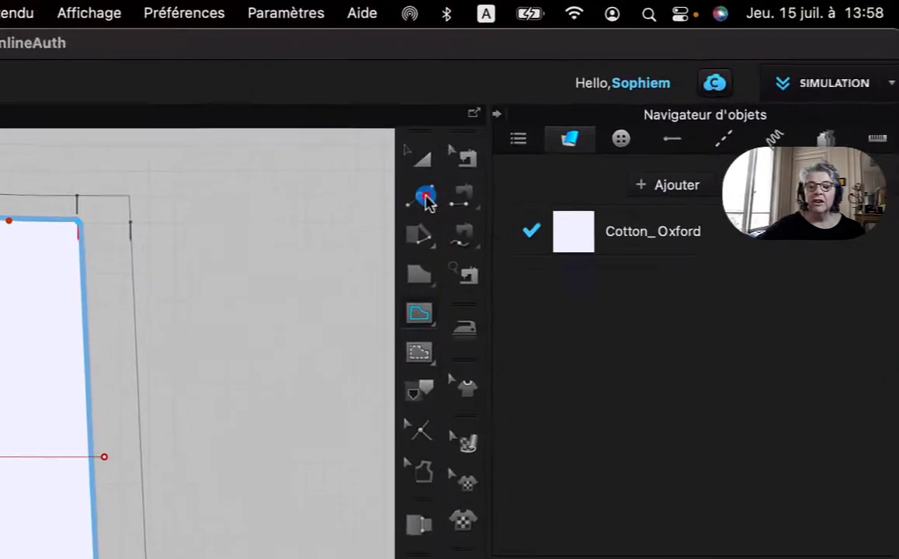
Reshape the internal S-curve by moving its middle point with the Modifier le patron tool.
left_click(669, 94)
left_click_drag(403, 220, 445, 220)
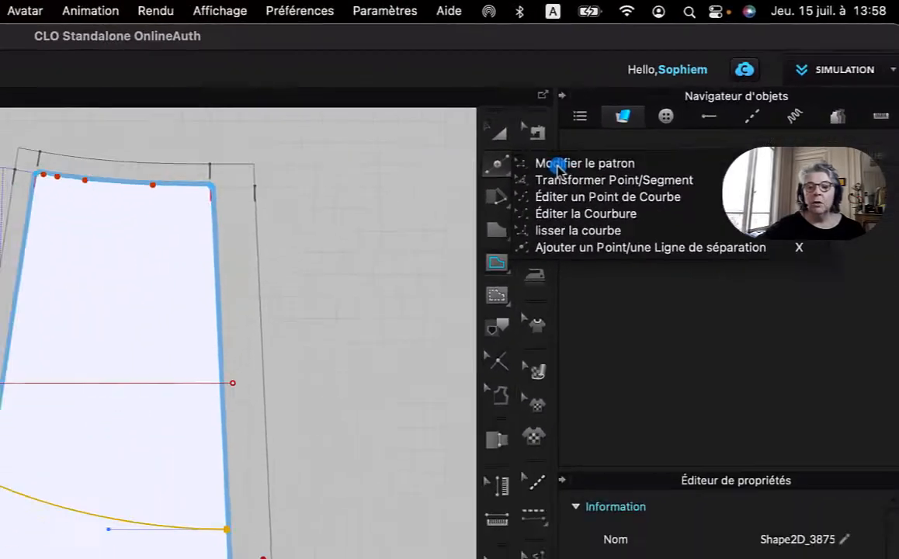
left_click(445, 221)
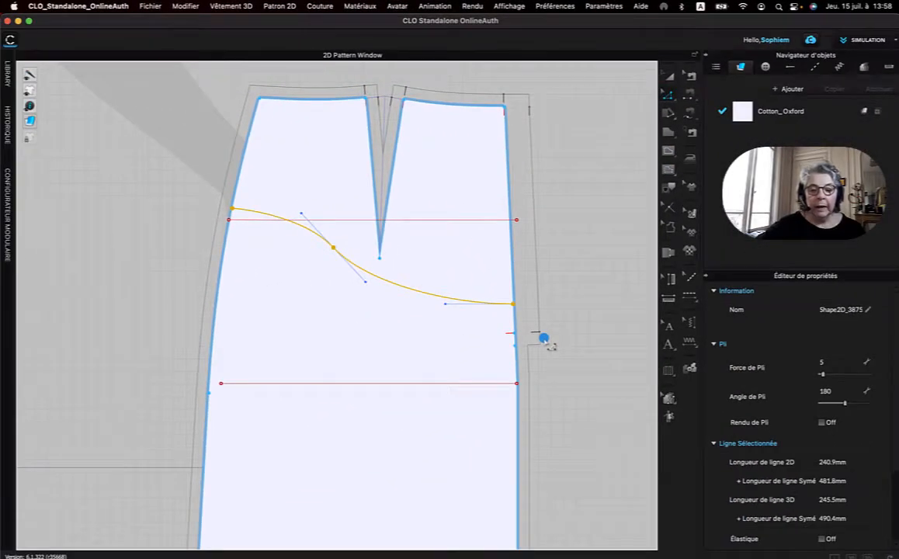
left_click(334, 249)
left_click_drag(343, 258, 320, 243)
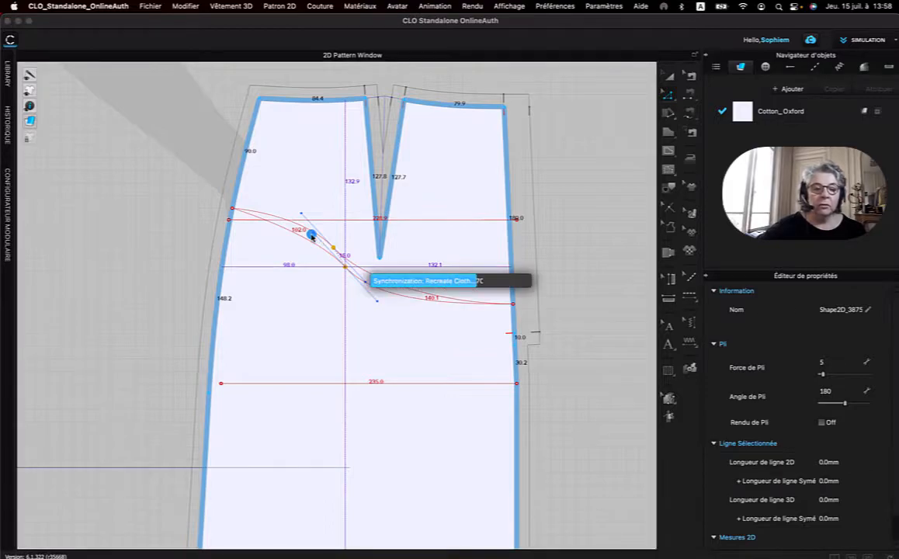
Reshape the internal S-curve around its middle point by adjusting the point's two tangent handles.
left_click_drag(321, 243, 318, 227)
left_click_drag(375, 316, 413, 324)
left_click(443, 303)
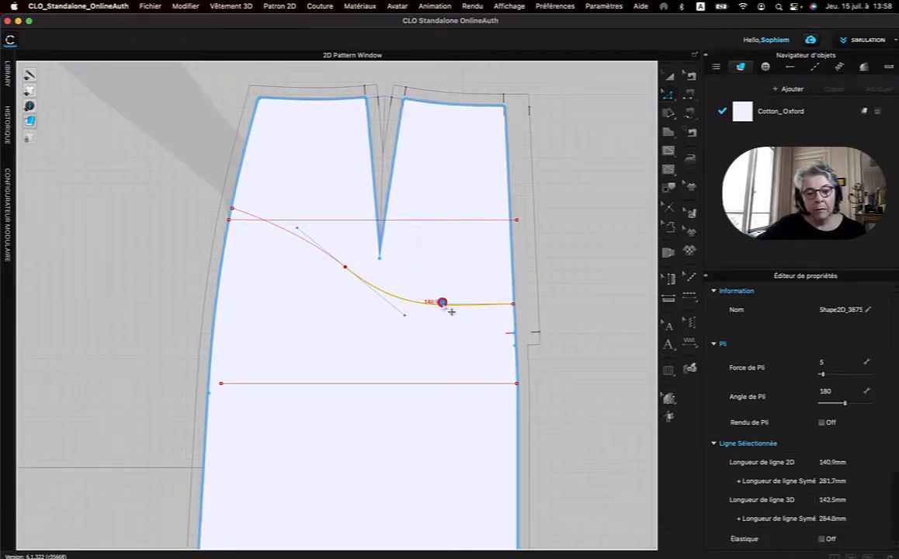
Lower the S-curve's centre-edge end to just above the lower horizontal line and refine the curvature, giving segments about 103 and 163 mm long.
left_click_drag(522, 312, 524, 374)
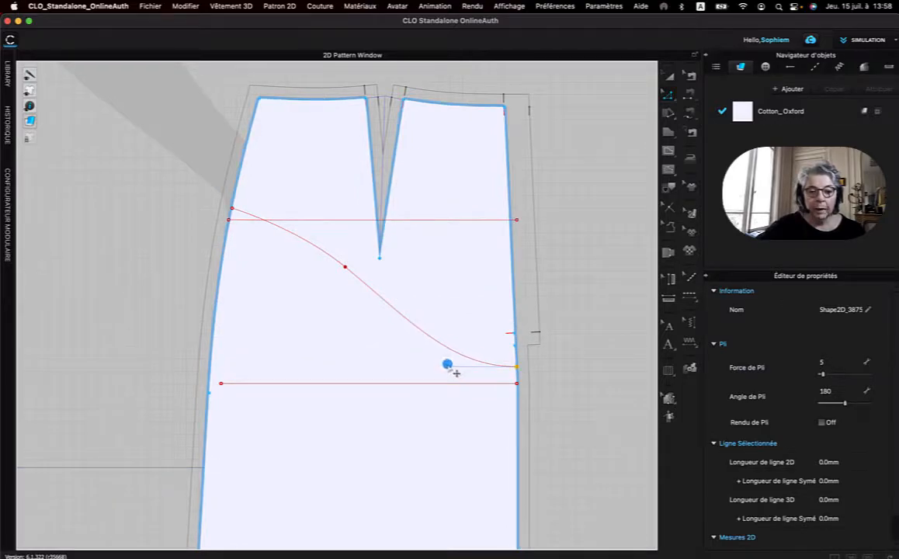
mouse_move(448, 367)
left_mouse_down()
mouse_move(439, 356)
mouse_move(447, 373)
mouse_move(440, 367)
left_mouse_up()
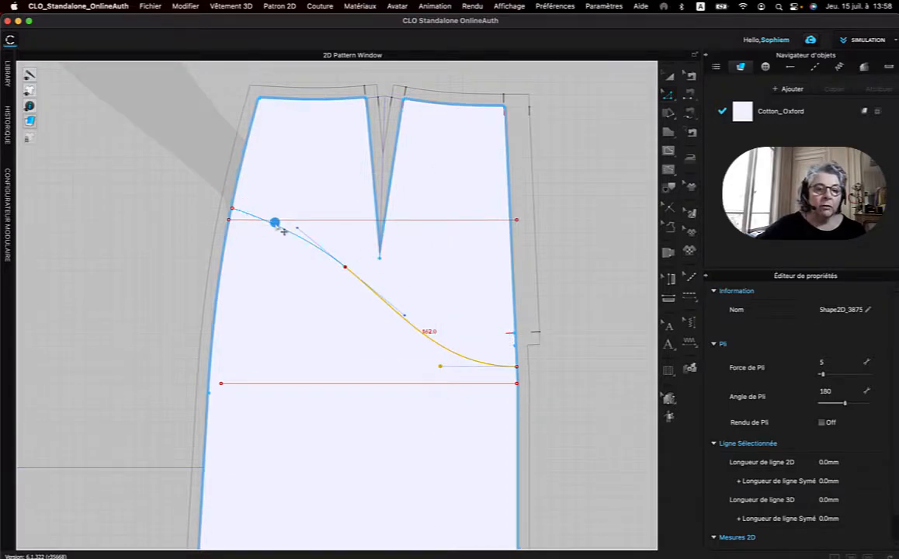
left_click_drag(303, 235, 306, 225)
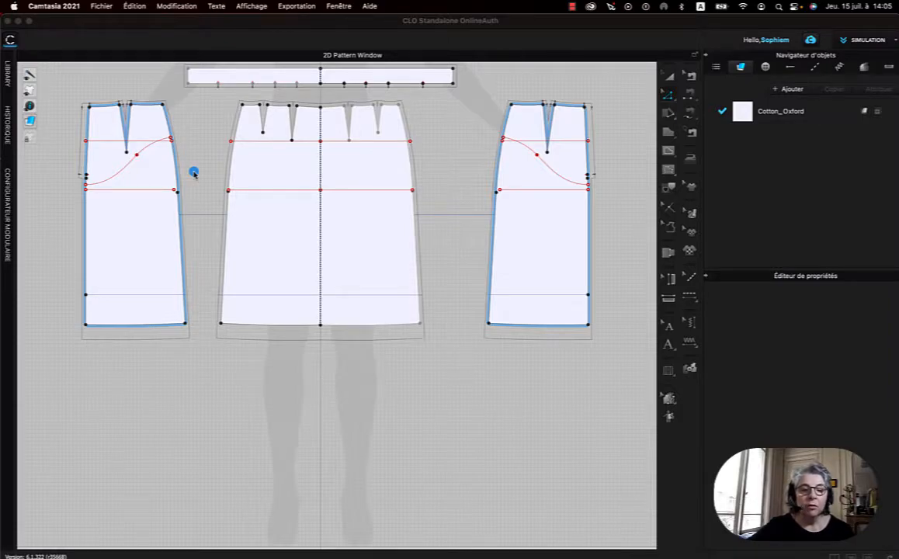
left_click(534, 194)
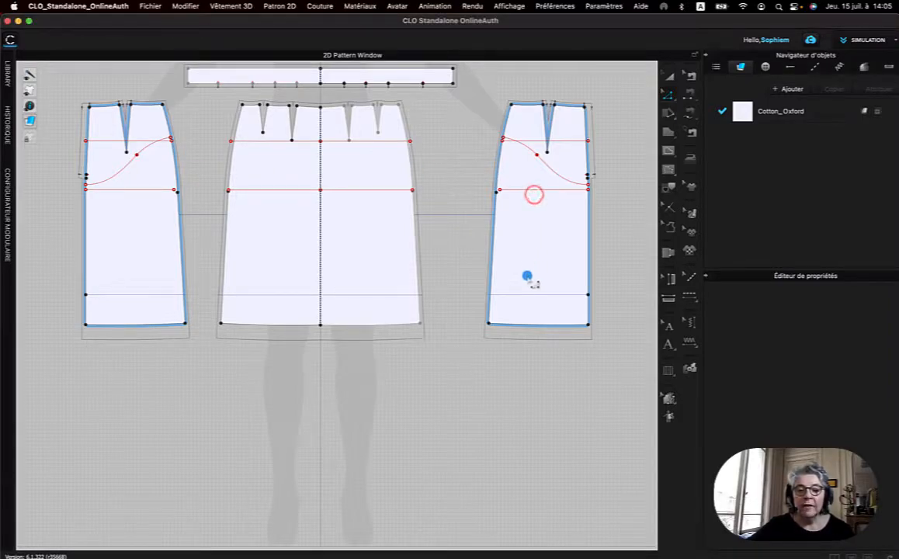
left_click(669, 74)
left_click(554, 260)
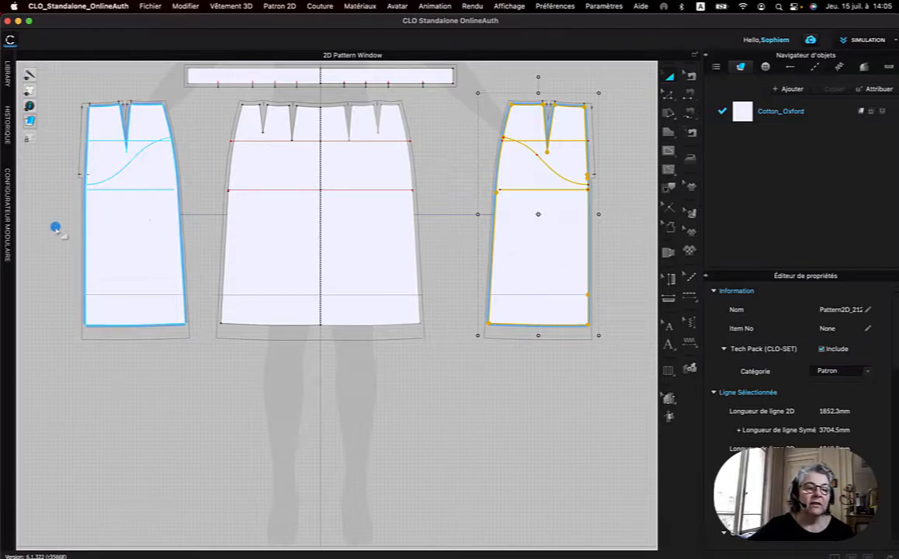
left_click(198, 140)
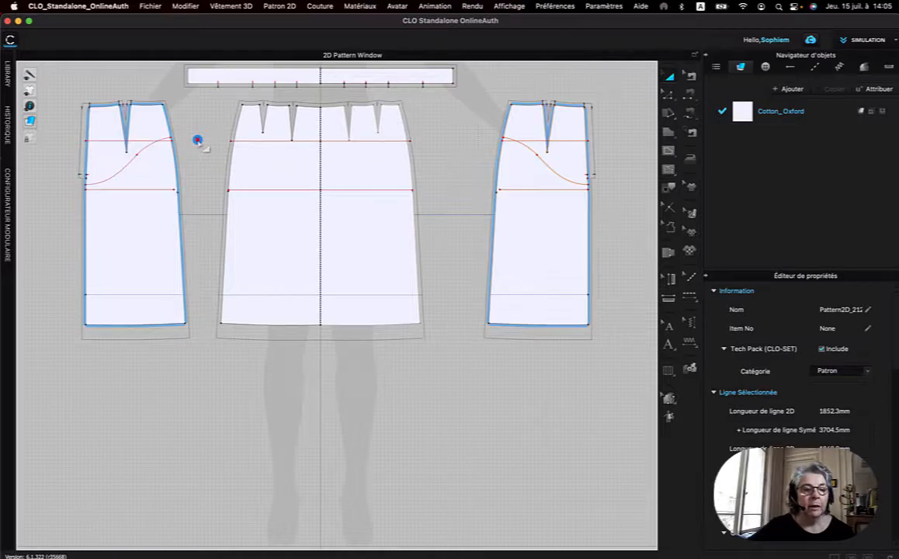
scroll(564, 191, "up", 3)
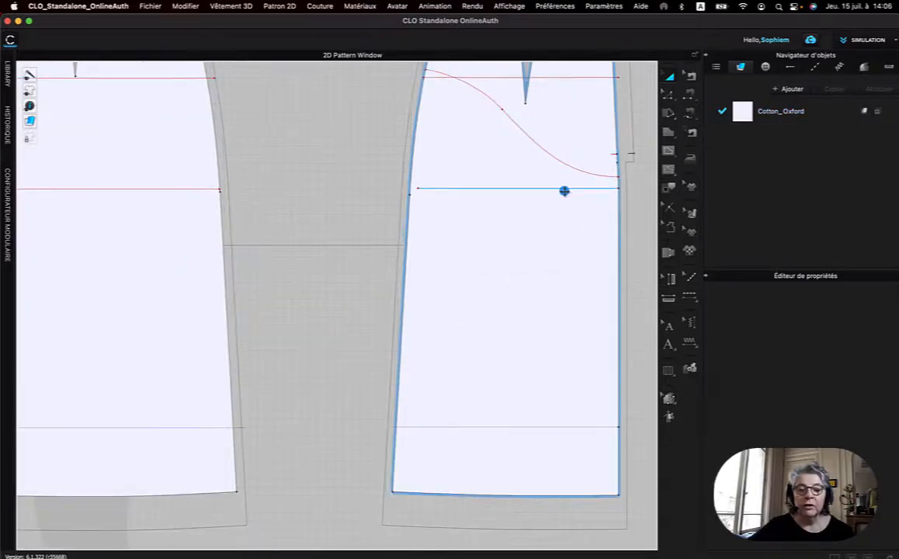
right_click_drag(551, 187, 505, 334)
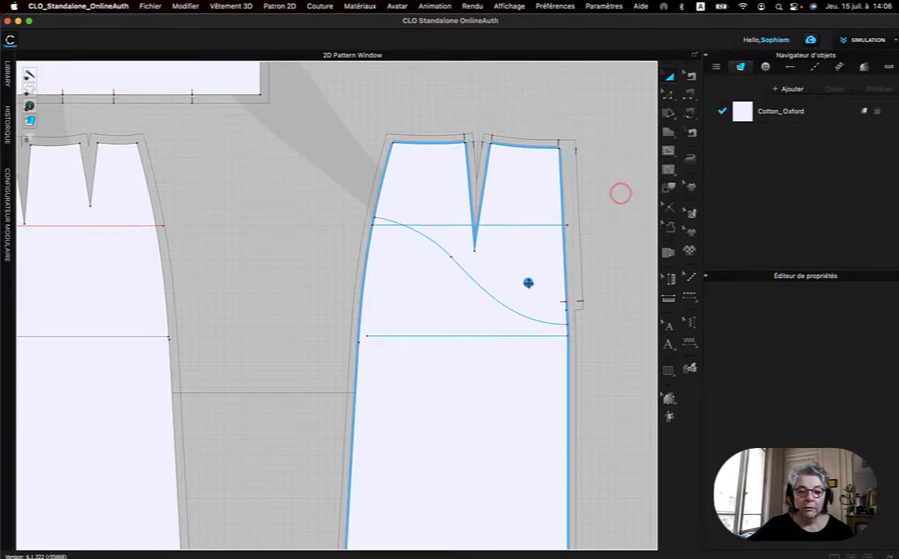
scroll(511, 299, "up", 2)
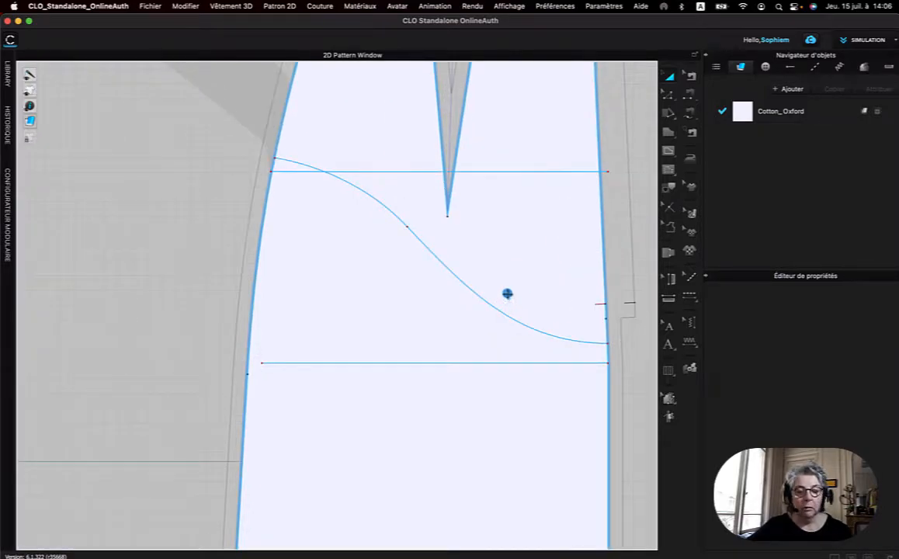
right_click(506, 294)
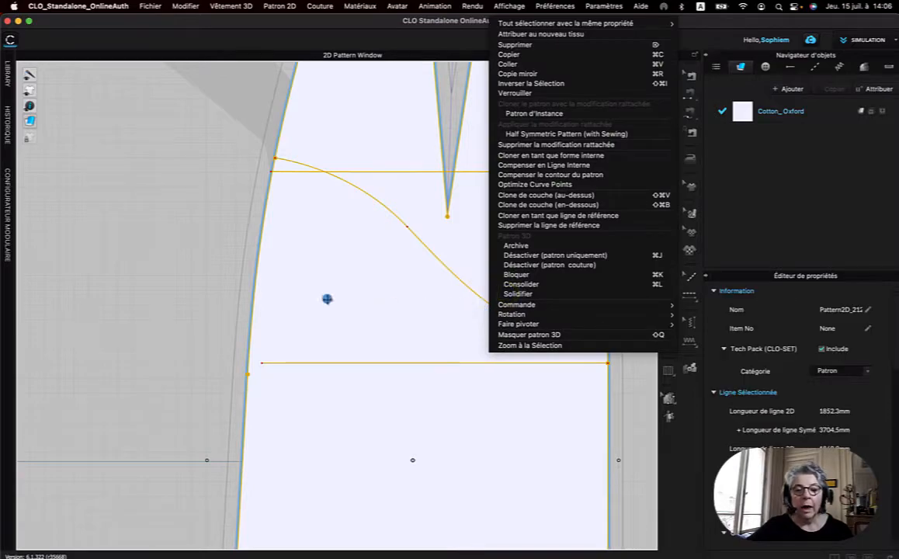
left_click(146, 270)
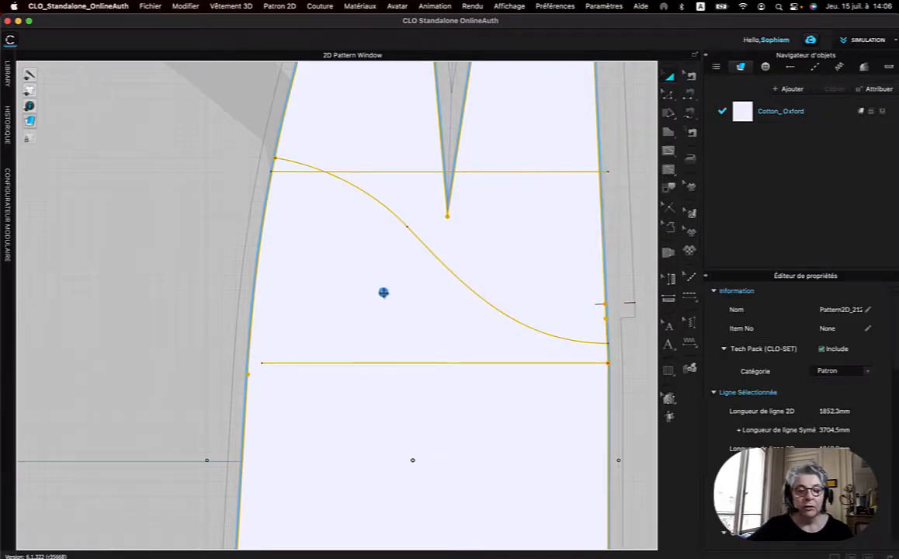
left_click(384, 292)
scroll(374, 317, "down", 3)
left_click(171, 271)
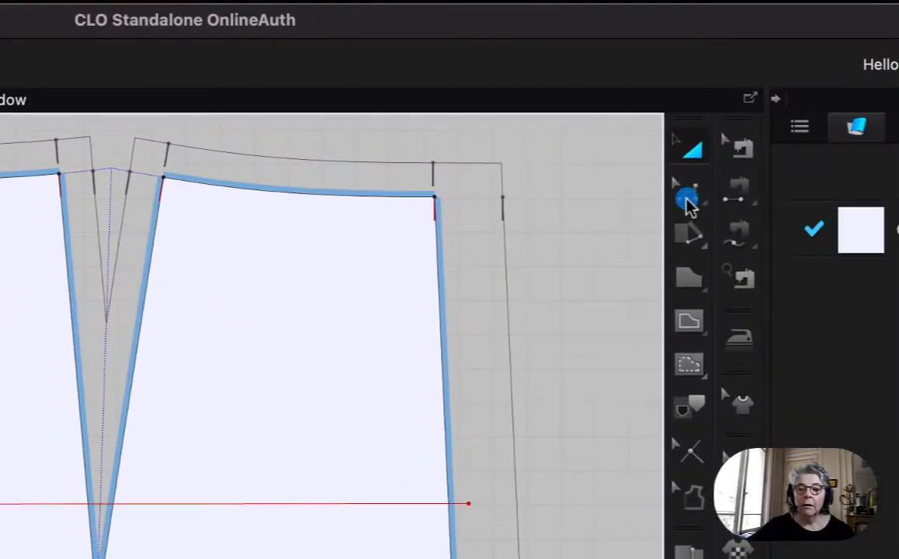
Select the whole S-curve with Modifier le patron and cut the back panel along it using Couper.
left_click(689, 200)
left_click(746, 190)
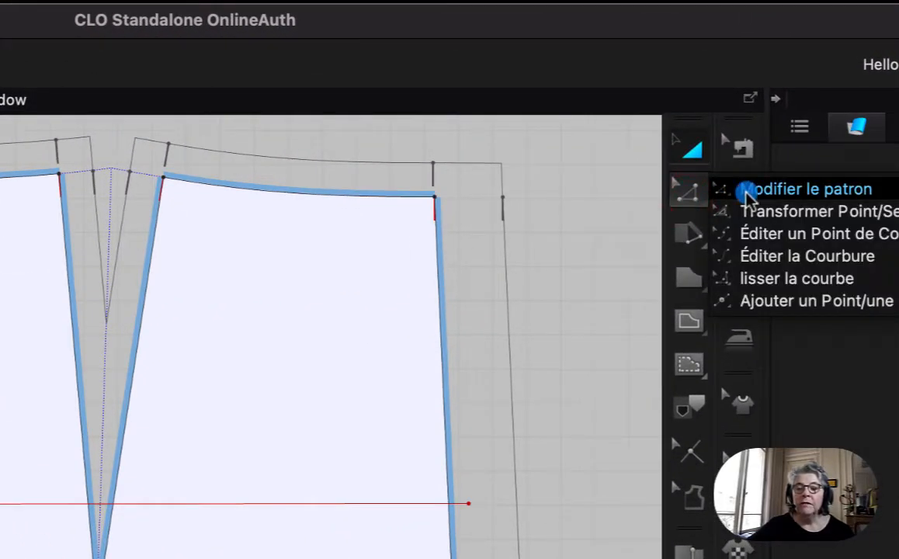
left_click(407, 322)
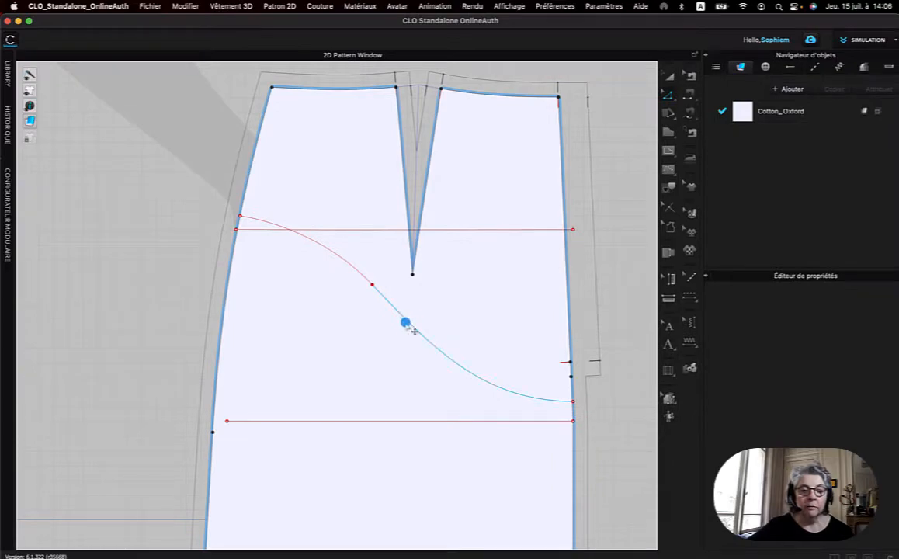
left_click(407, 322)
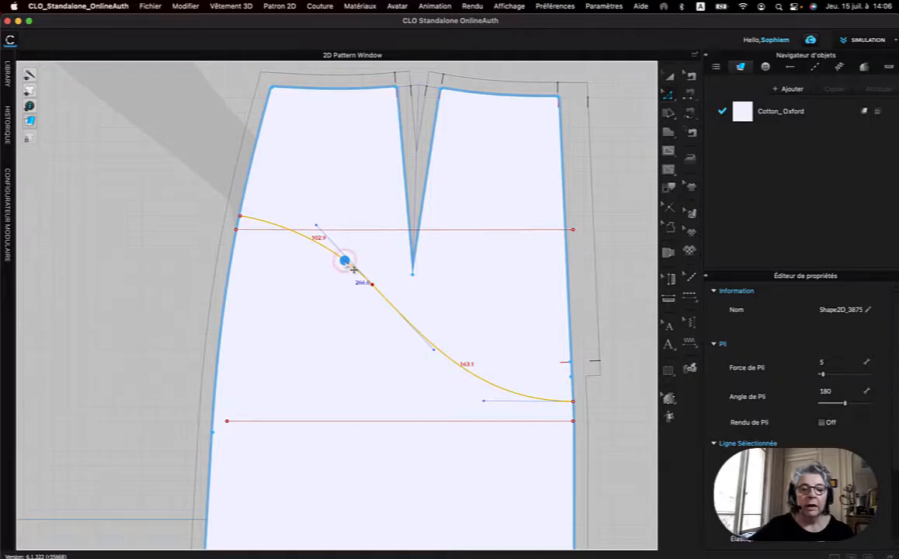
right_click(346, 263)
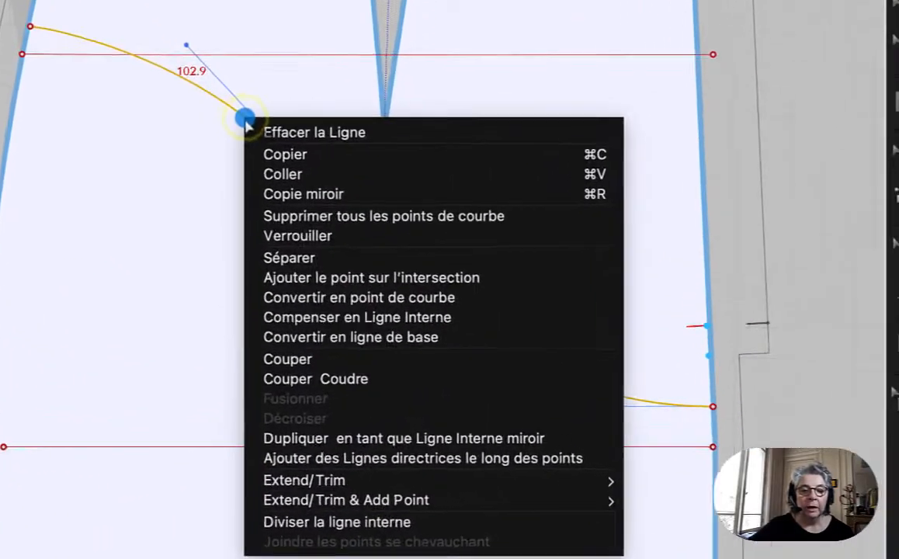
left_click(310, 357)
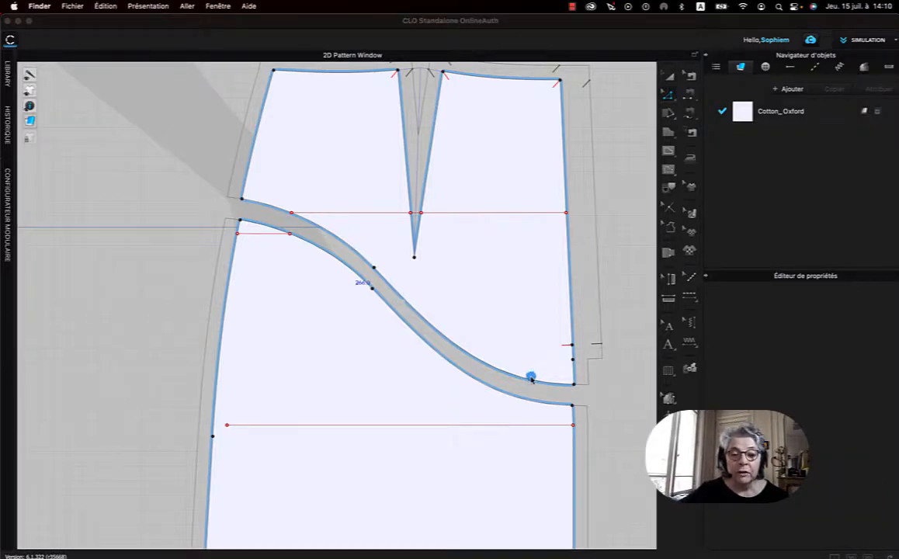
Select the cut upper yoke piece and move it slightly up, away from the lower panel.
left_click(520, 298)
left_click(507, 298)
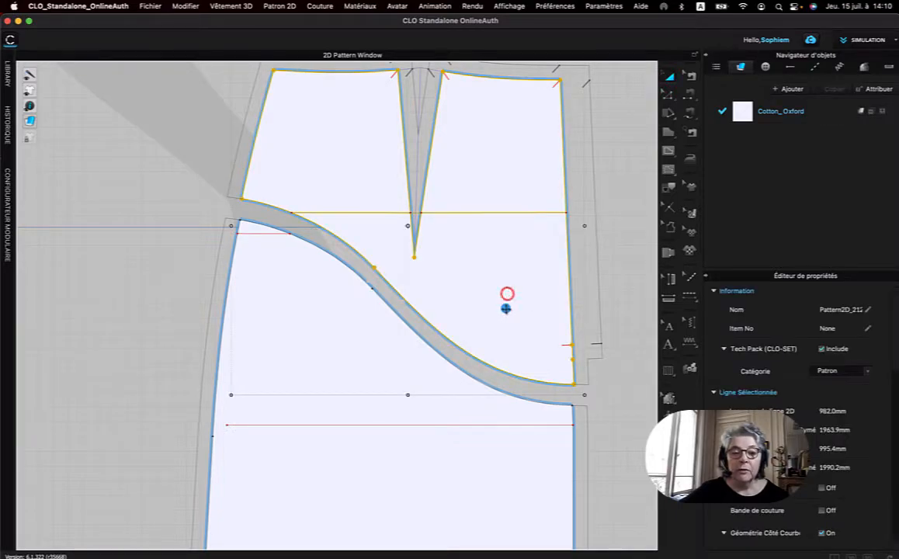
left_click_drag(506, 300, 507, 296)
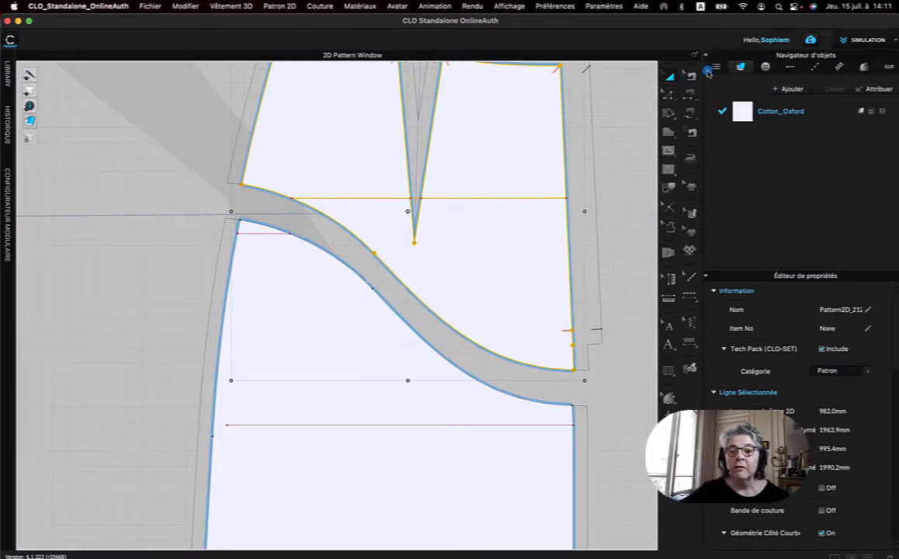
left_click(691, 95)
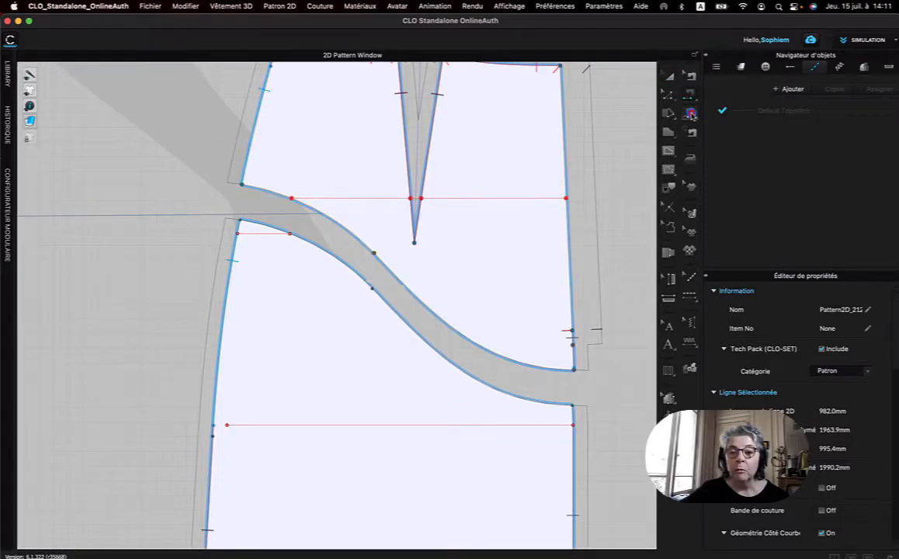
left_click(689, 113)
left_click(717, 112)
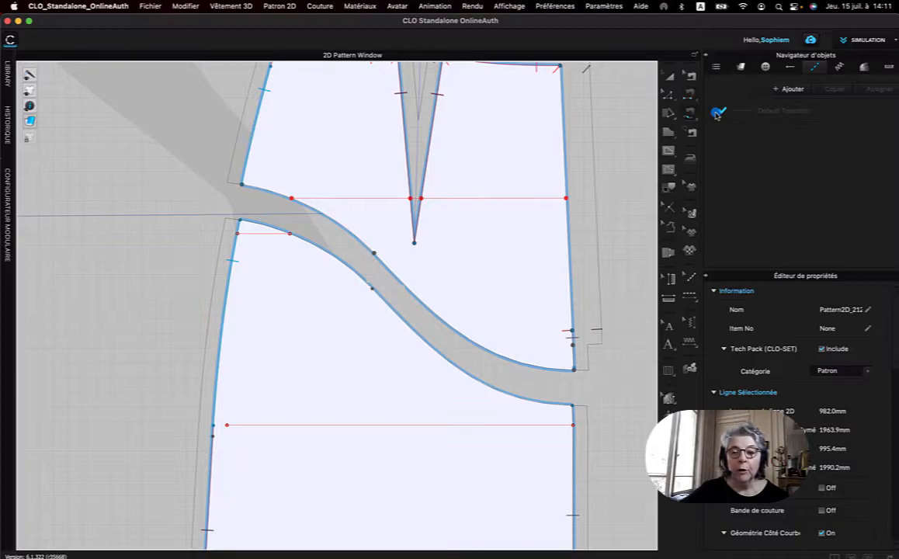
Undo the yoke piece's move and the cut along the S-curve.
left_click(665, 97)
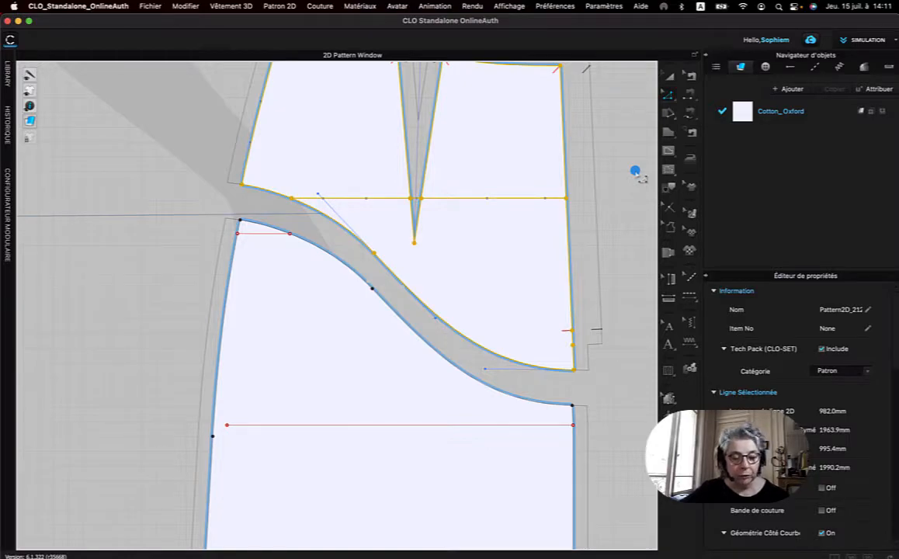
key("super+z")
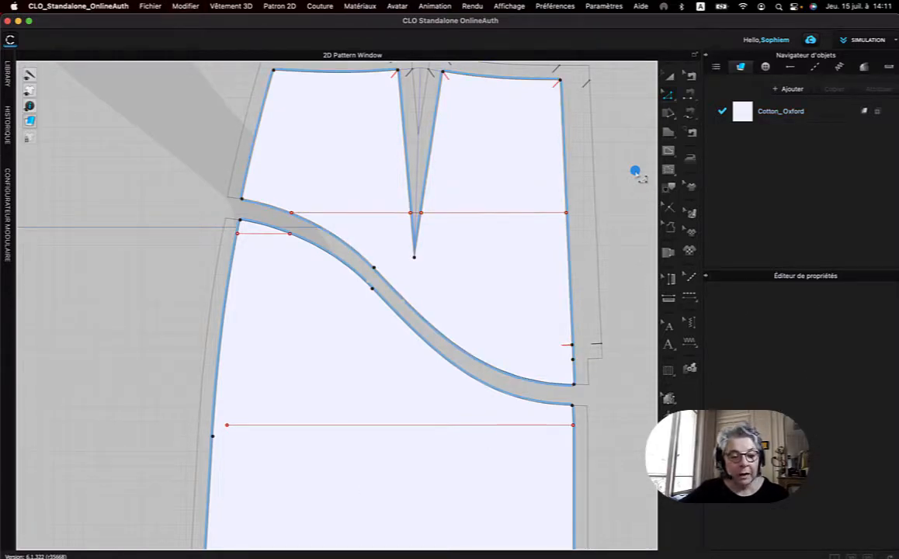
key("super+z")
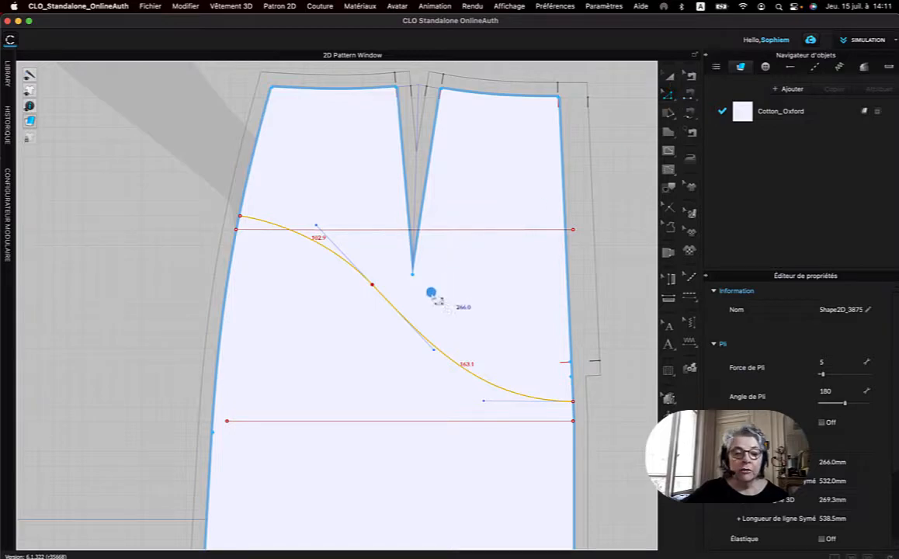
Select both segments of the S-curve and apply Couper Coudre to separate the back panel into two sewn pieces.
left_click(177, 253)
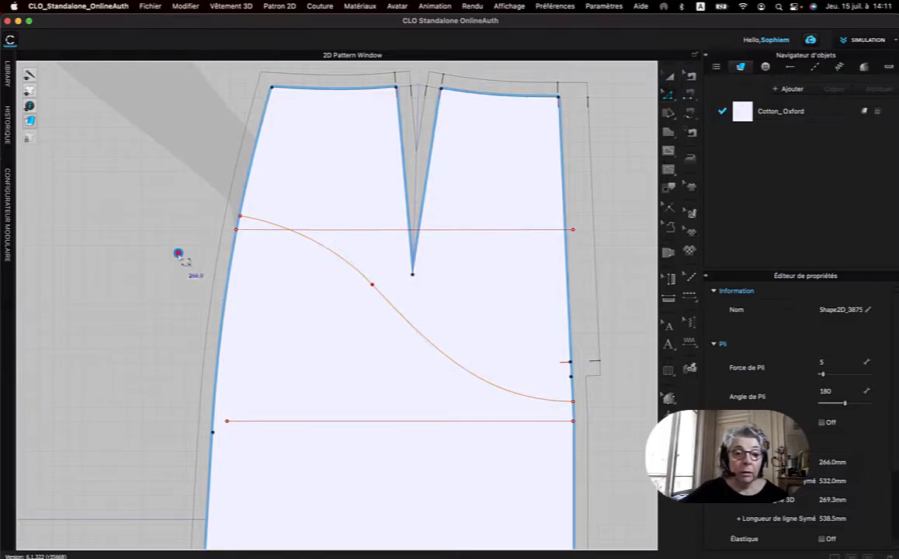
left_click(330, 247)
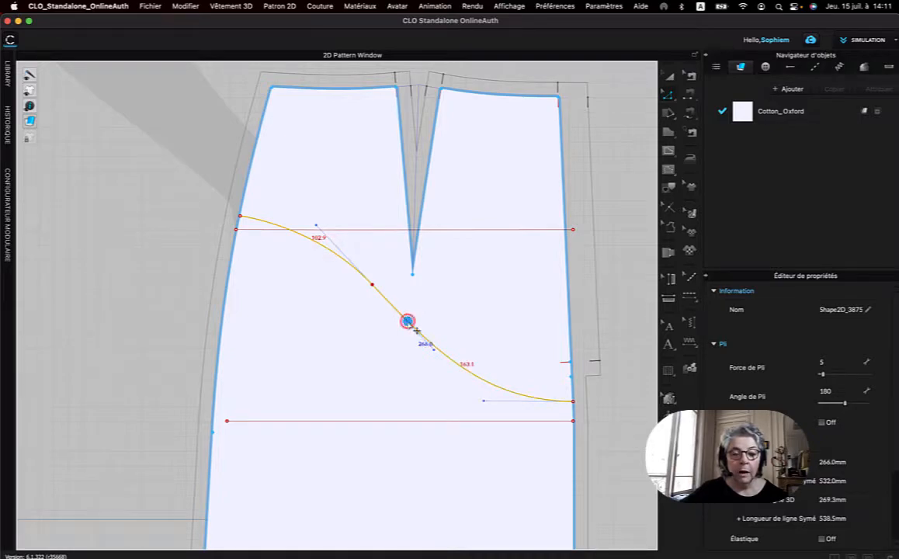
right_click(407, 321)
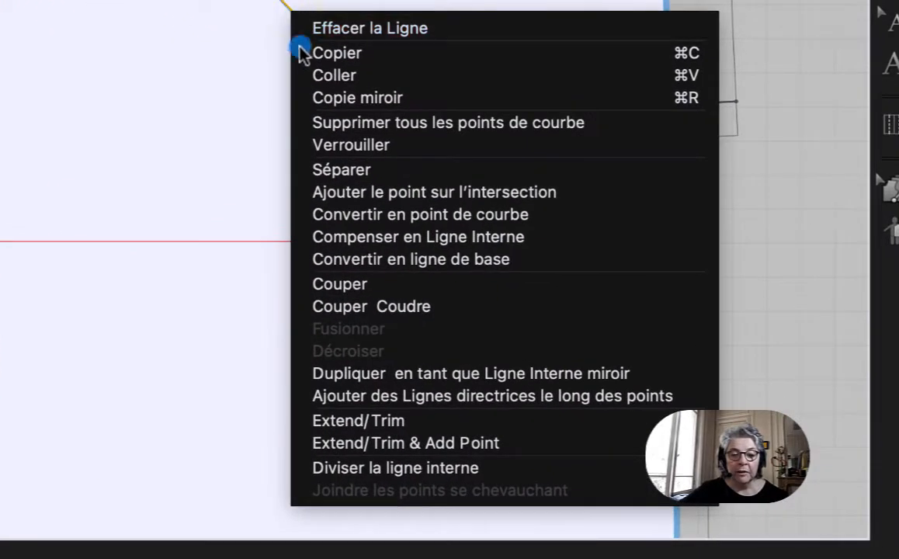
left_click(441, 313)
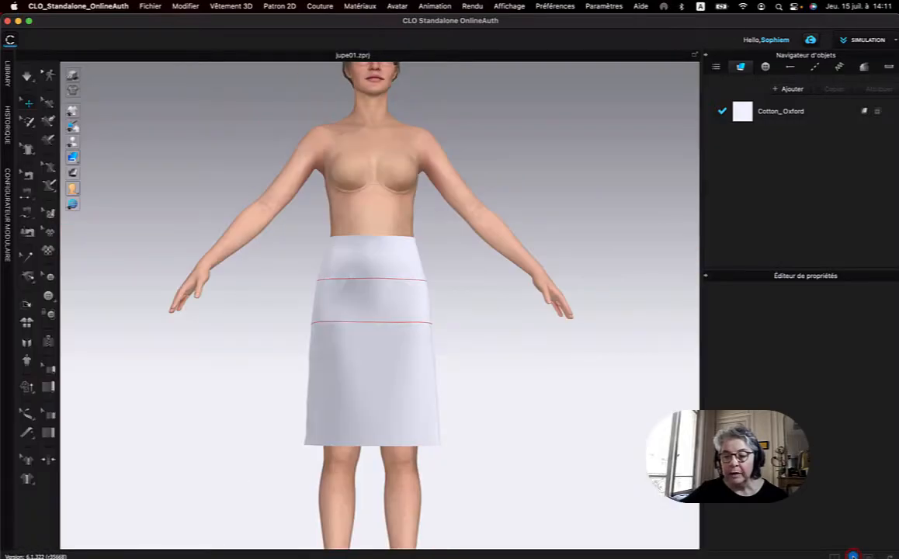
Examine the back of the 3D skirt, selecting the yoke pieces and lower panels on both sides of the curved seams.
right_click_drag(305, 293, 412, 305)
left_click(396, 305)
scroll(468, 290, "up", 5)
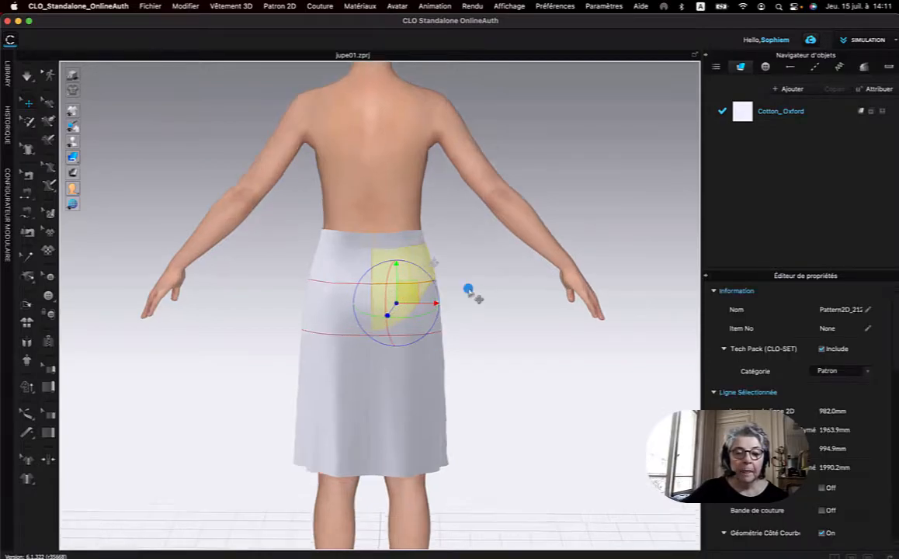
scroll(469, 291, "up", 5)
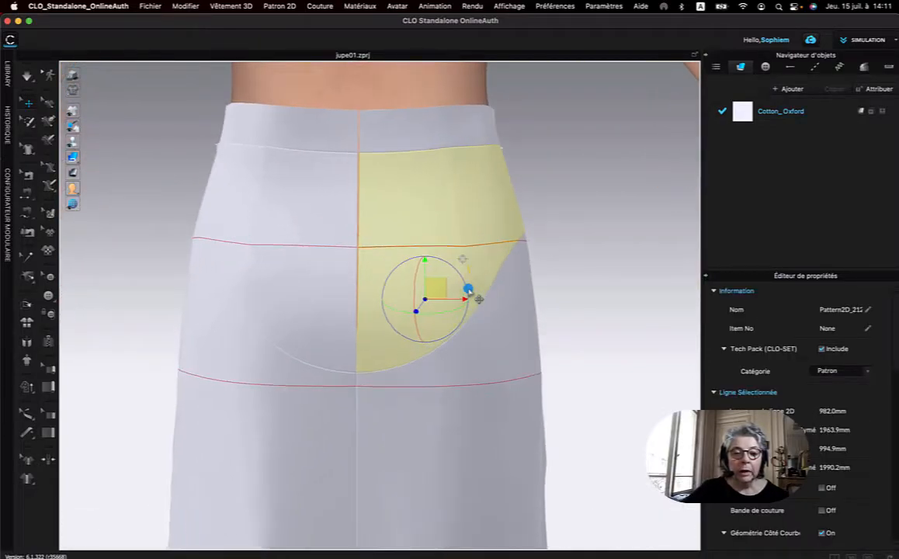
left_click(279, 304)
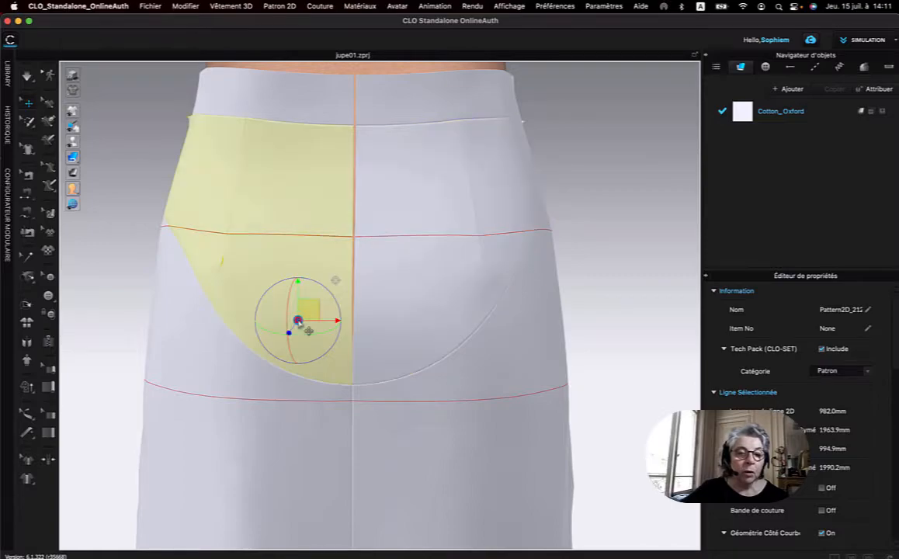
left_click(236, 378)
left_click(452, 326)
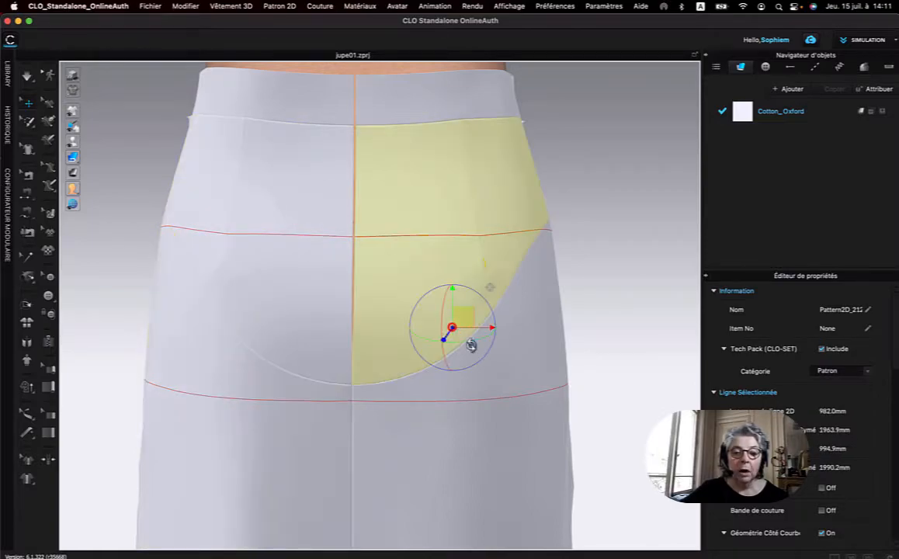
left_click(515, 364)
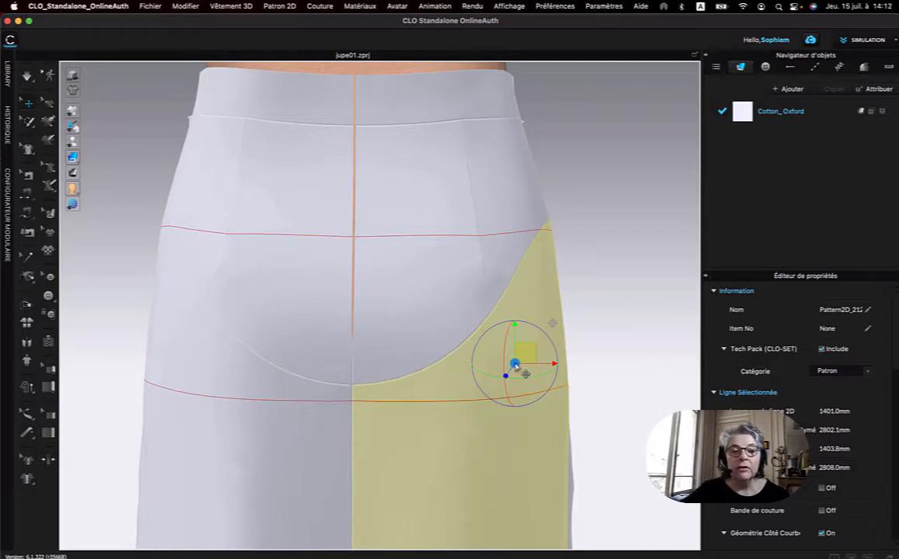
left_click(443, 327)
left_click(325, 335)
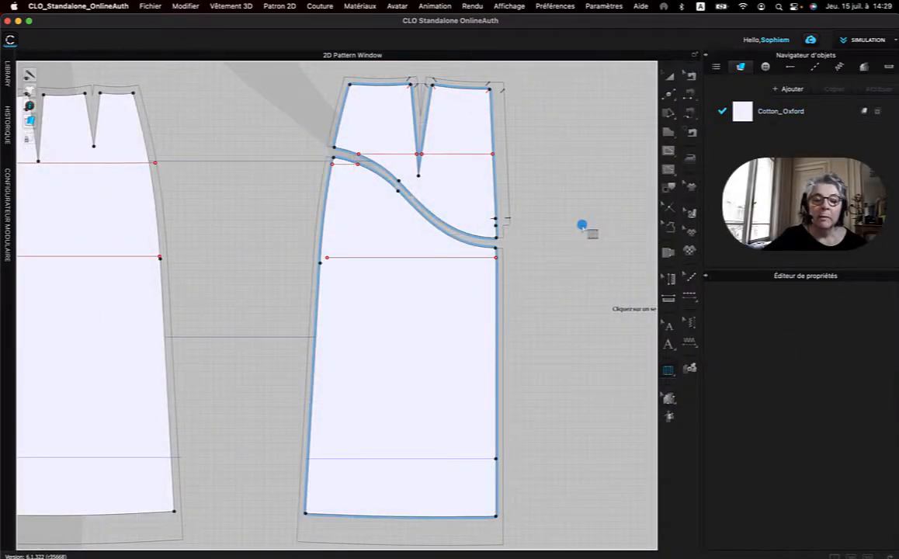
Convert the straight point in the middle of the lower back panel's curved upper edge into a curve point.
left_click(668, 93)
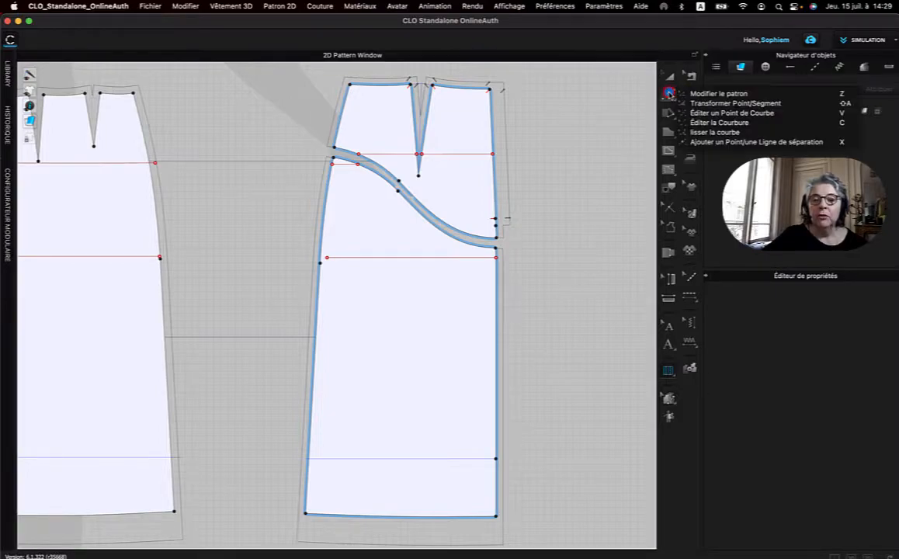
left_click(718, 94)
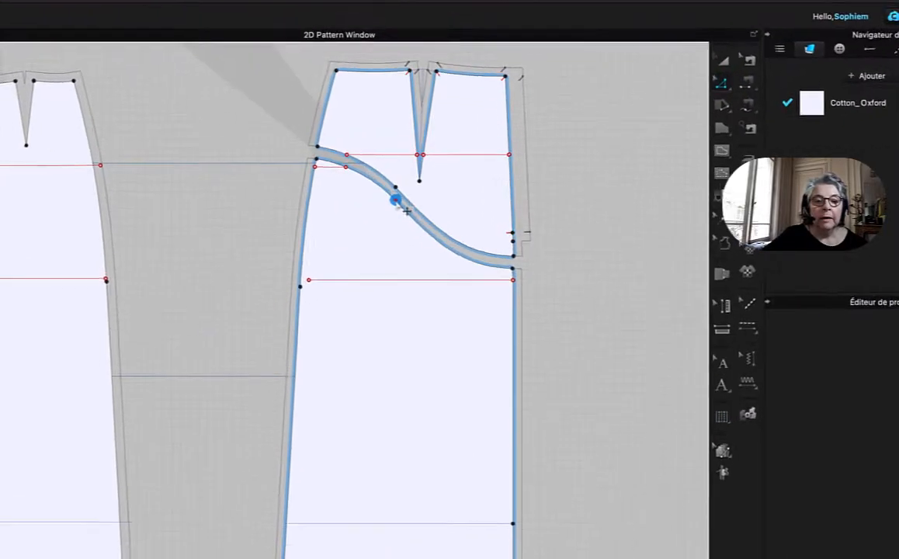
left_click(396, 198)
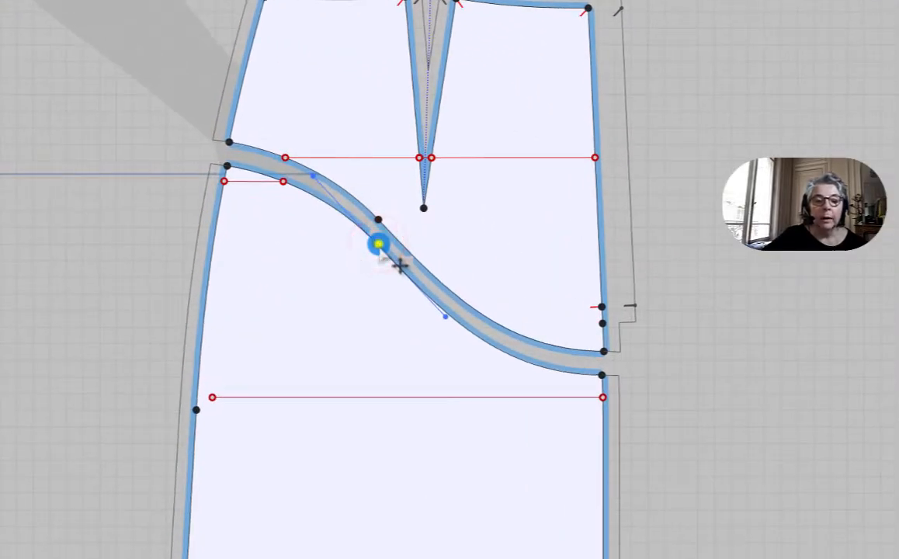
right_click(378, 243)
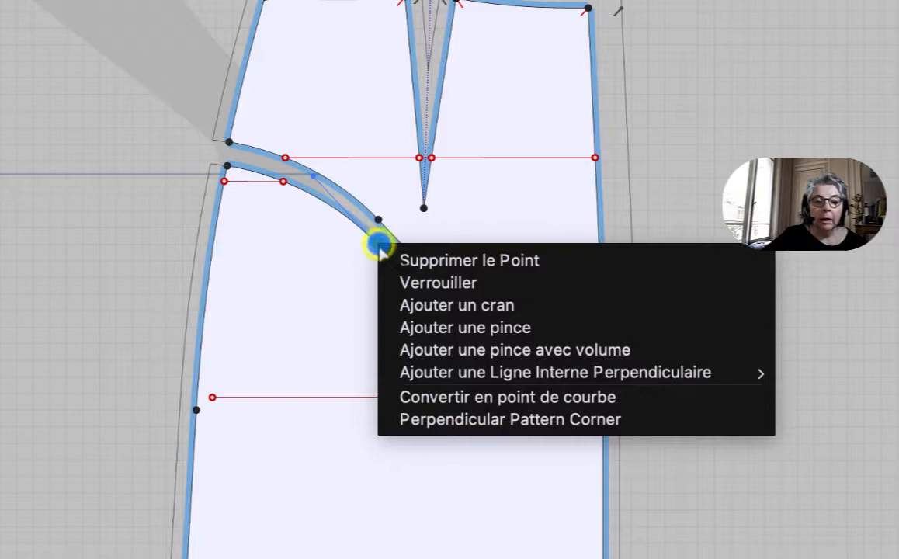
left_click(493, 404)
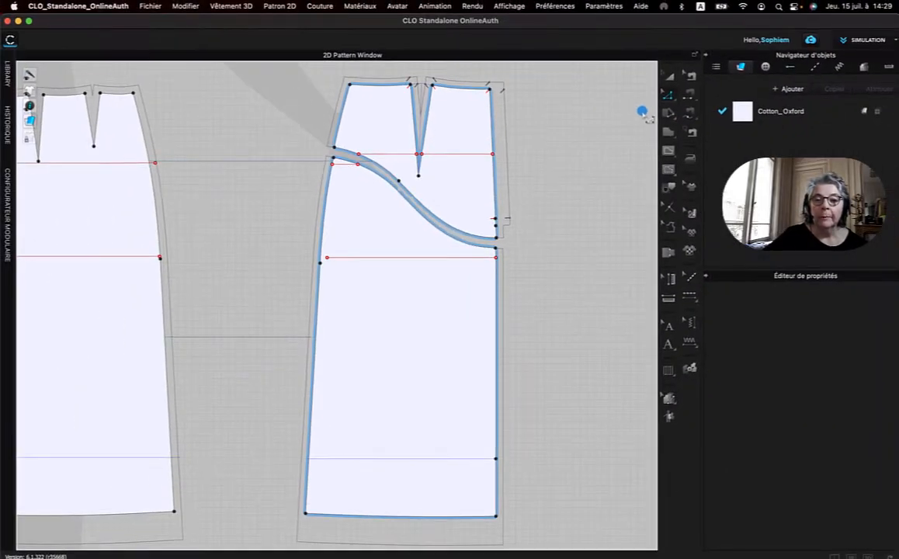
Split the lower panel's curved upper edge uniformly into 2 equal segments with the separation-point tool.
left_click(667, 94)
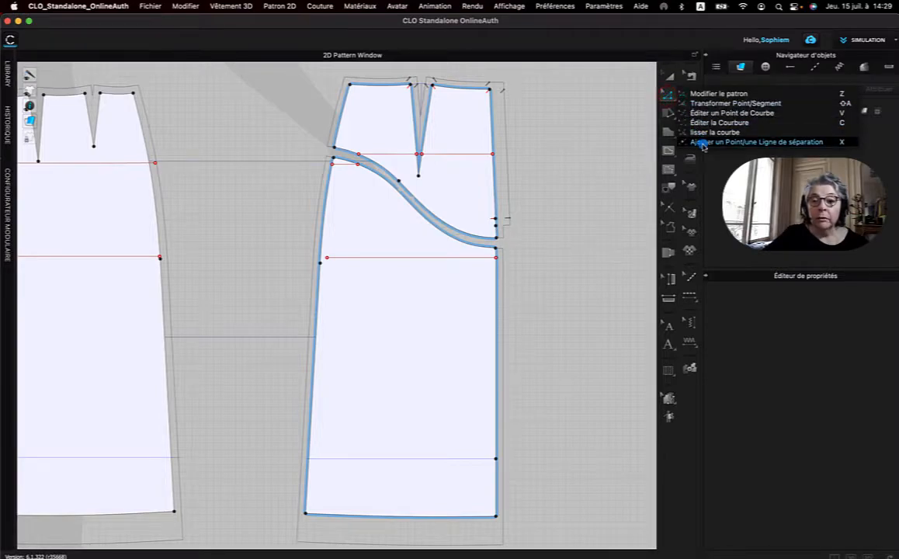
left_click(715, 136)
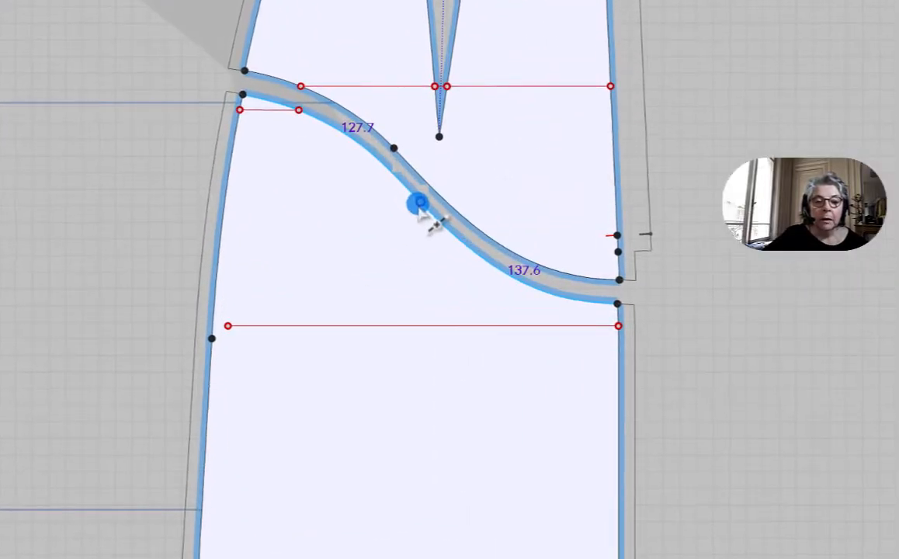
right_click(419, 204)
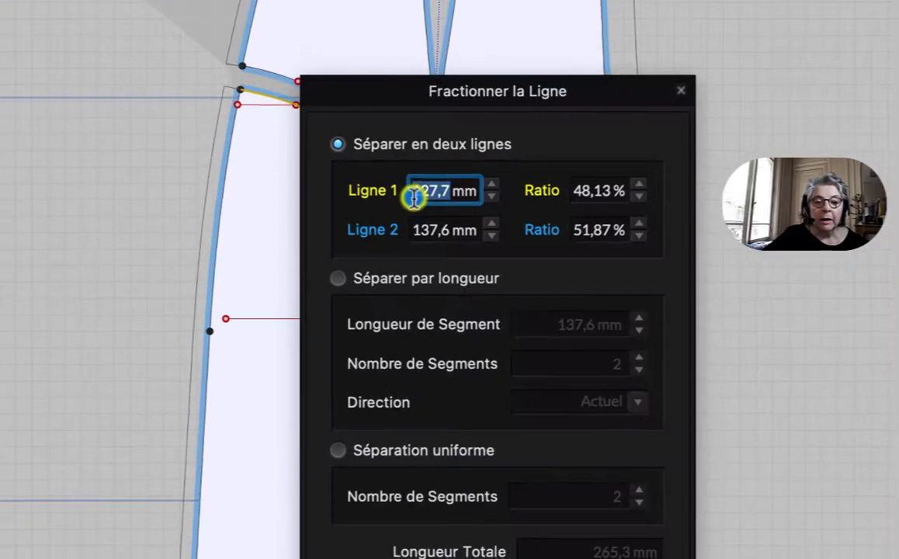
left_click_drag(410, 31, 666, 0)
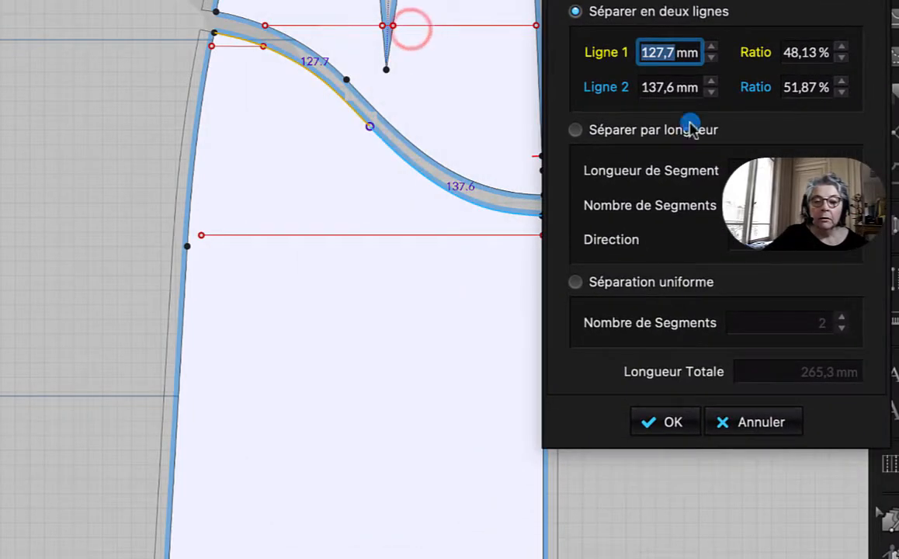
left_click(576, 282)
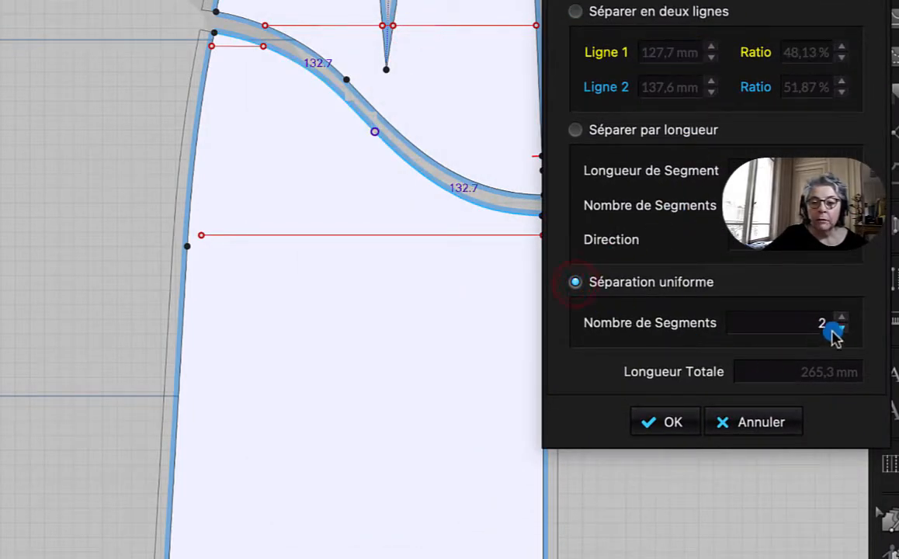
left_click(673, 428)
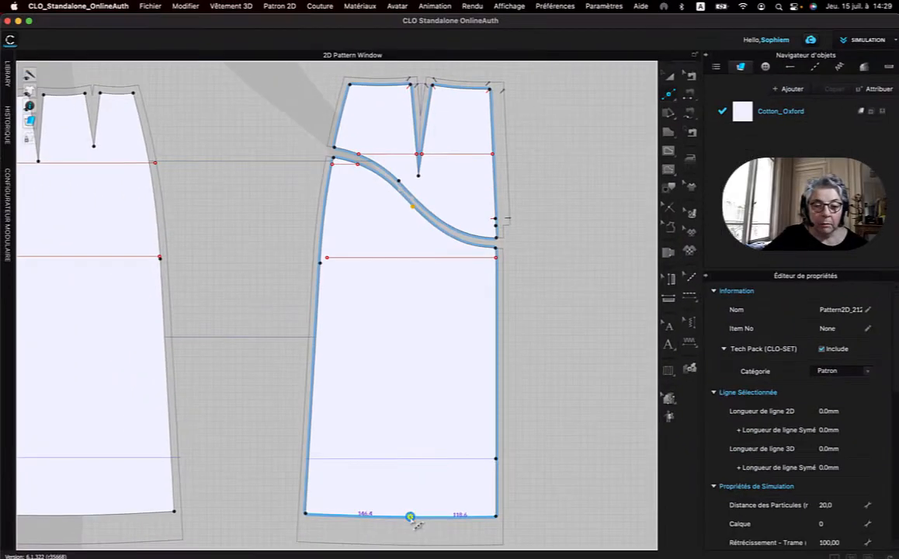
Split the lower panel's hem line uniformly into 2 equal segments.
right_click(411, 516)
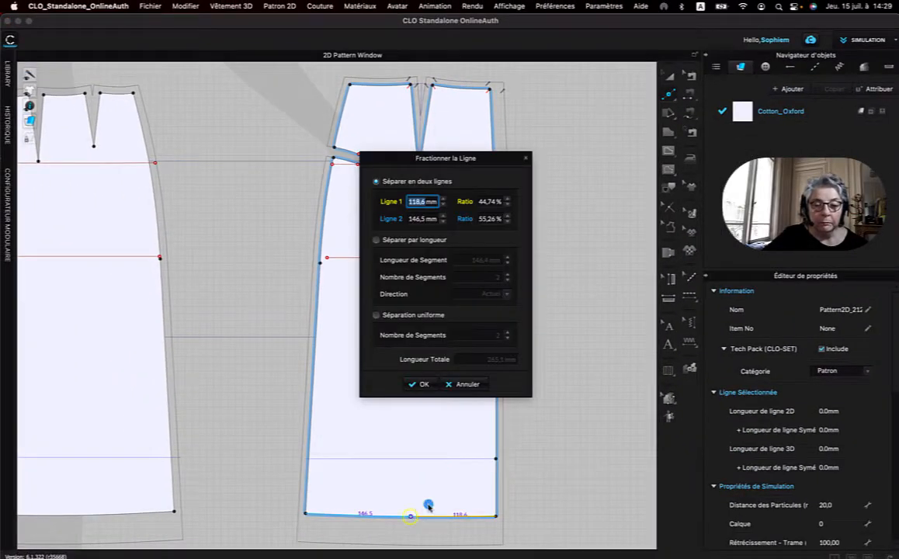
left_click(377, 315)
left_click(424, 385)
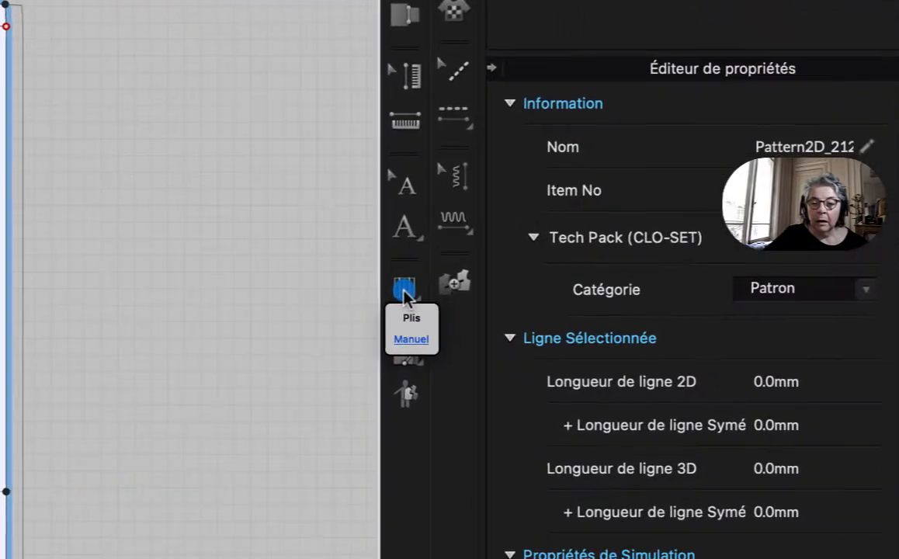
Use the Plis tool to draw a pleat line from the curved edge's midpoint to the hem midpoint, pleating toward the panel's side seam.
left_click(668, 375)
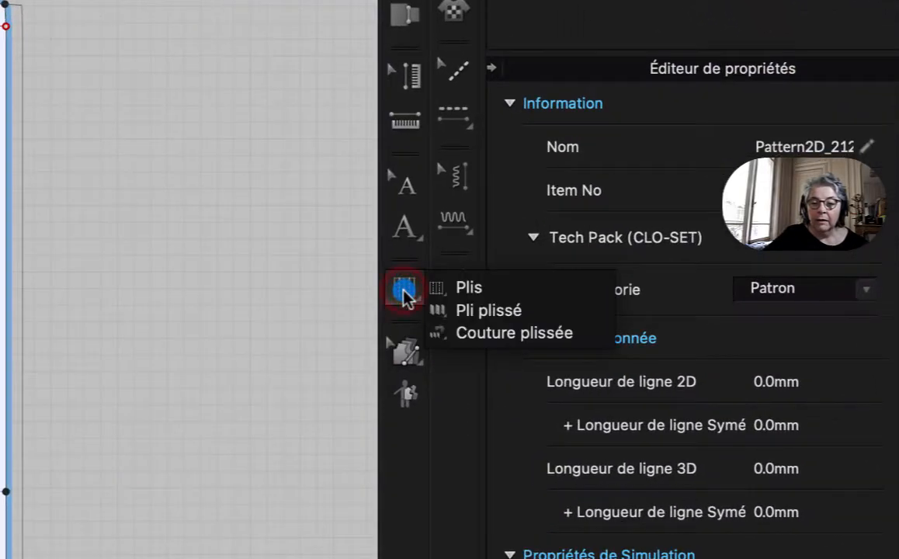
left_click(458, 289)
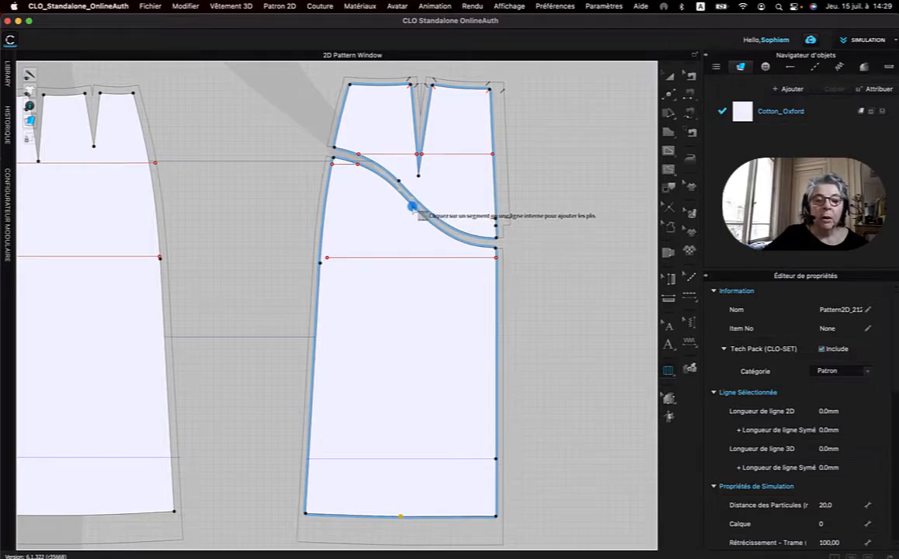
left_click(412, 207)
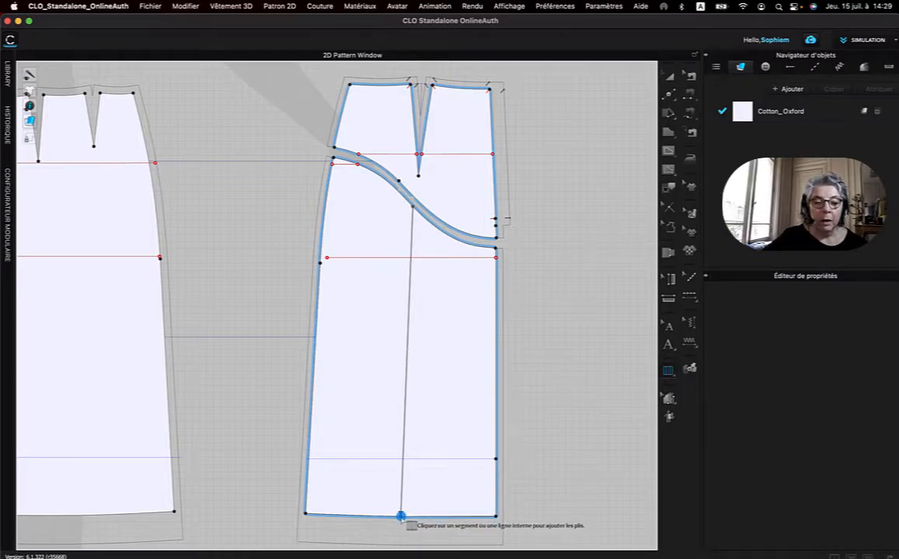
left_click(401, 516)
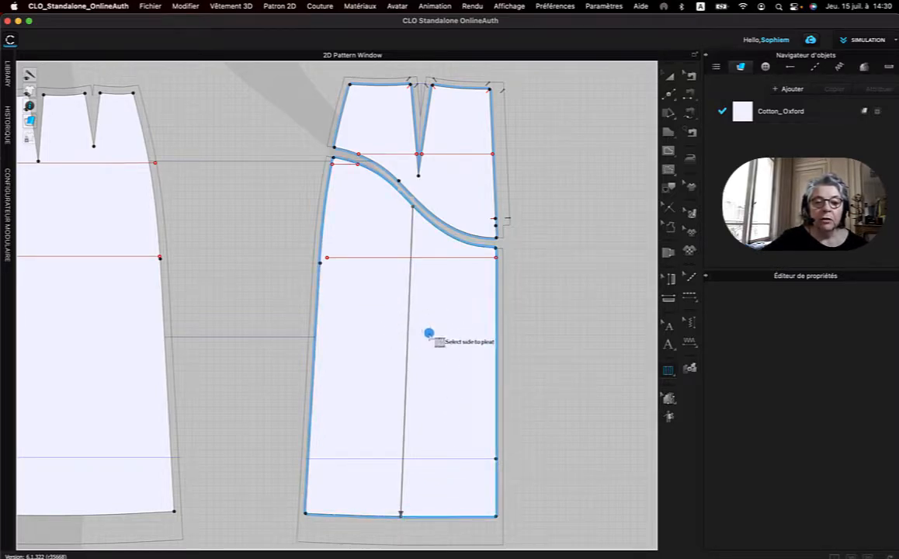
left_click(373, 347)
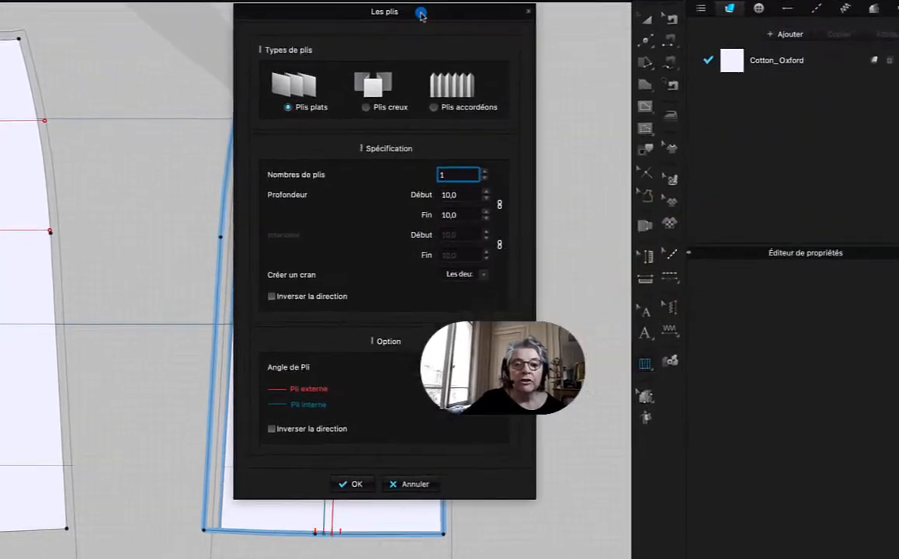
Configure the pleats as Plis plats, with 2 pleats and a start and end depth of 30 mm.
left_click_drag(421, 15, 674, 38)
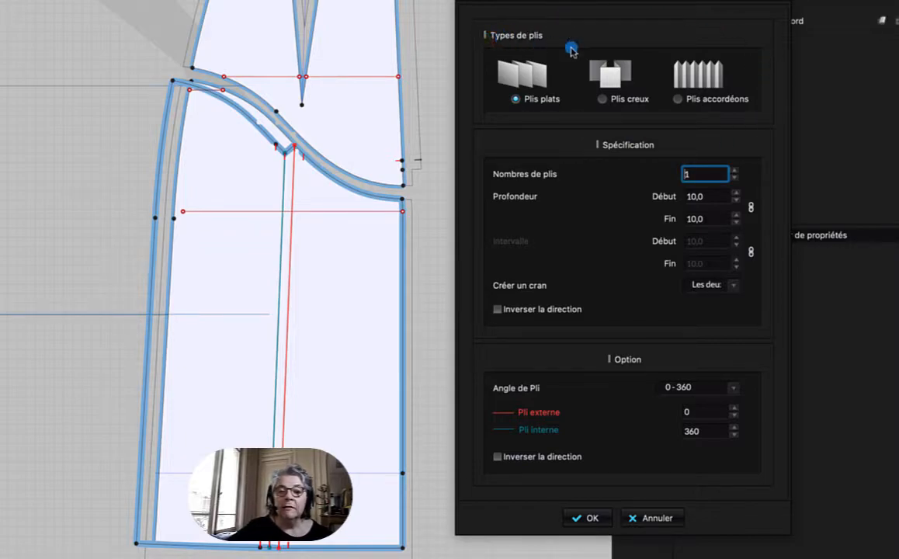
left_click(603, 99)
left_click(678, 100)
left_click(514, 99)
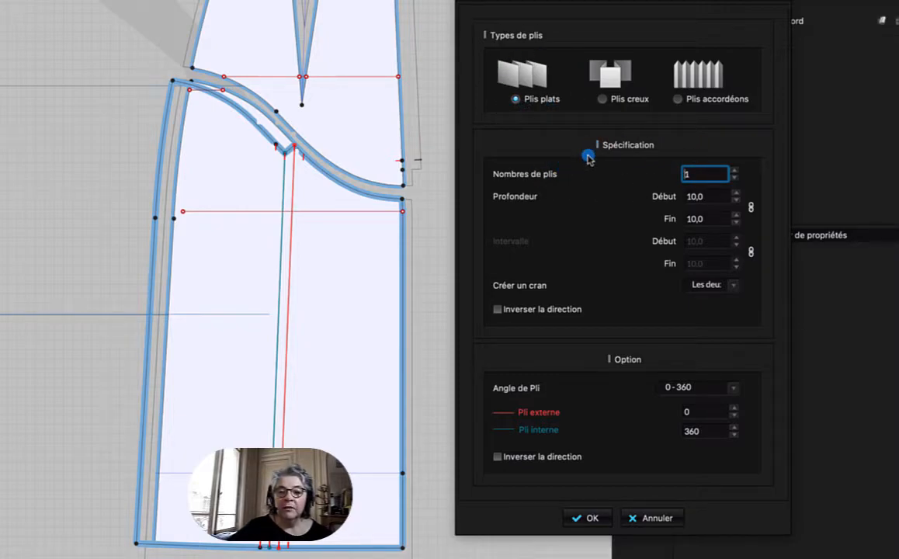
double_click(698, 176)
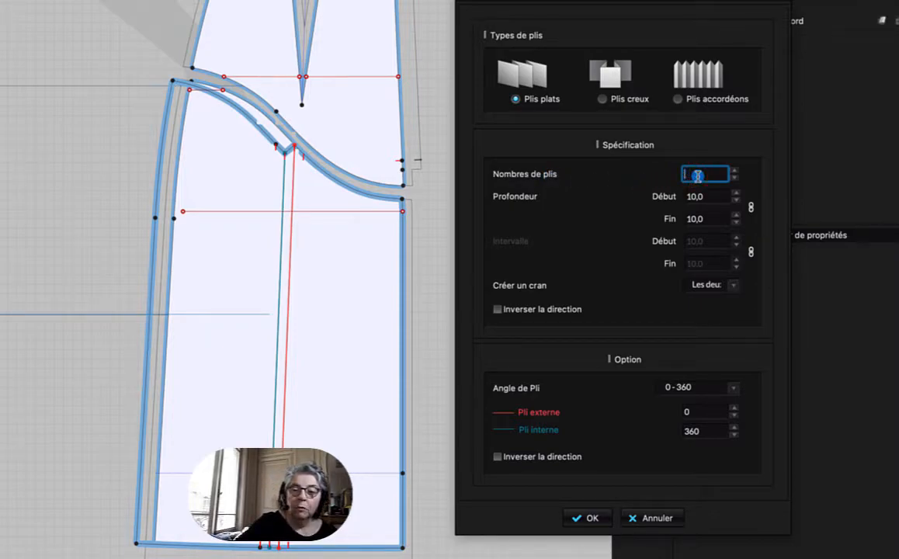
type("2")
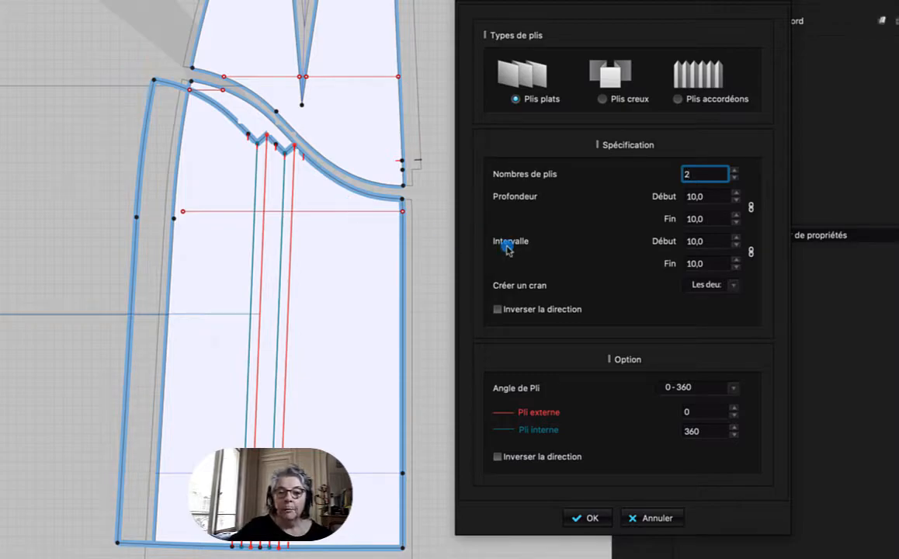
left_click(713, 197)
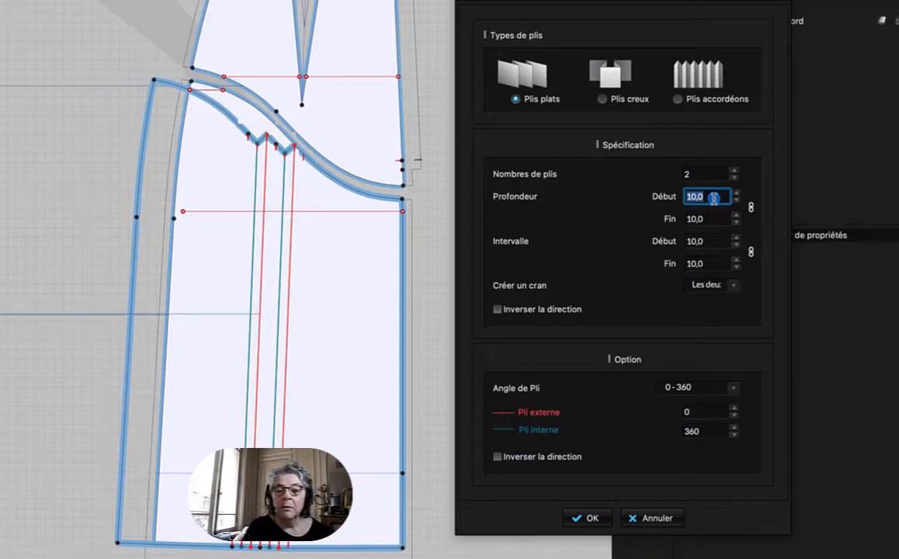
type("30")
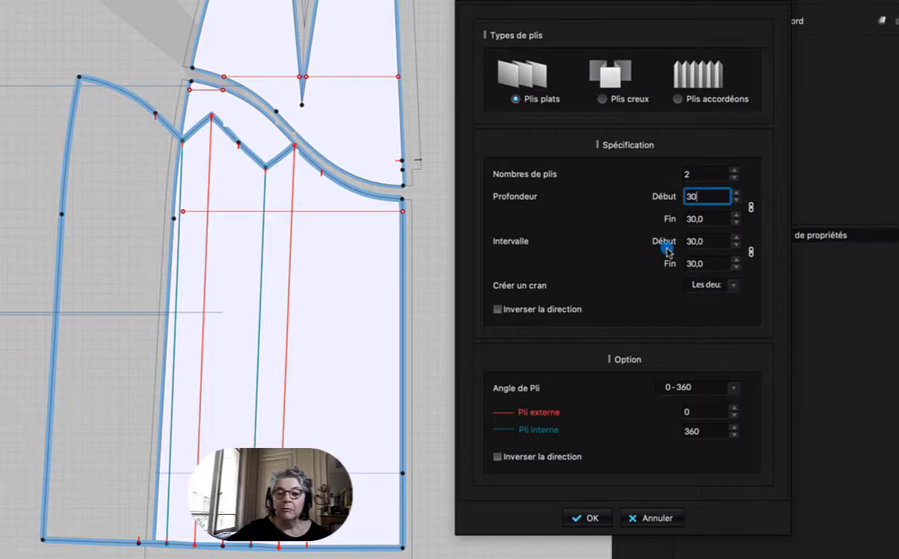
Unlink the pleats' start and end depths and try different end depths, such as 35, 37, 40 and 45 mm.
left_click(704, 242)
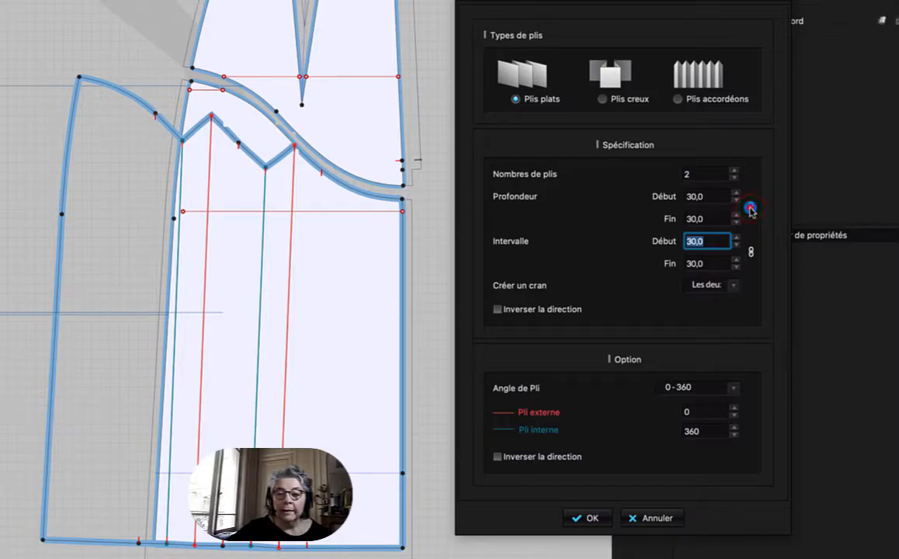
left_click(715, 218)
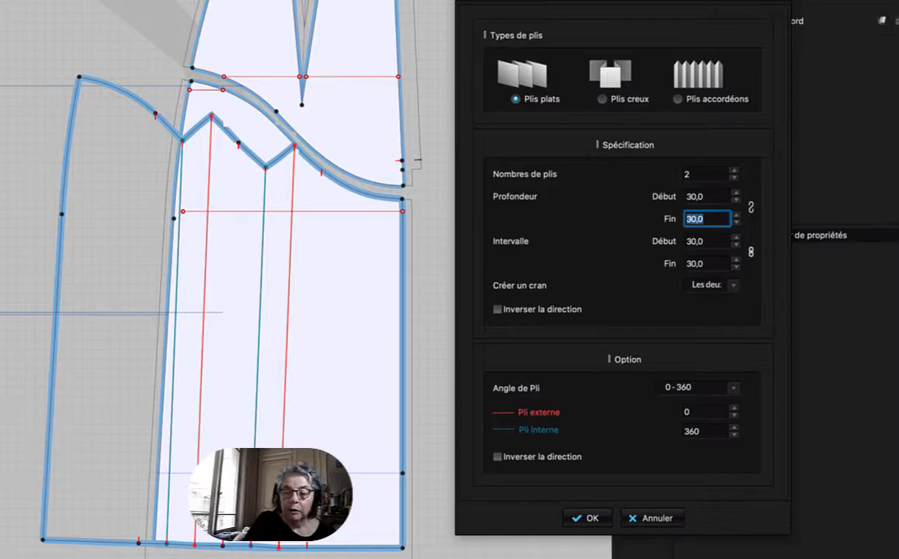
key("Up")
key("Up")
key("Up")
key("Up")
key("Up")
key("Up")
key("Up")
key("Up")
key("Up")
key("Up")
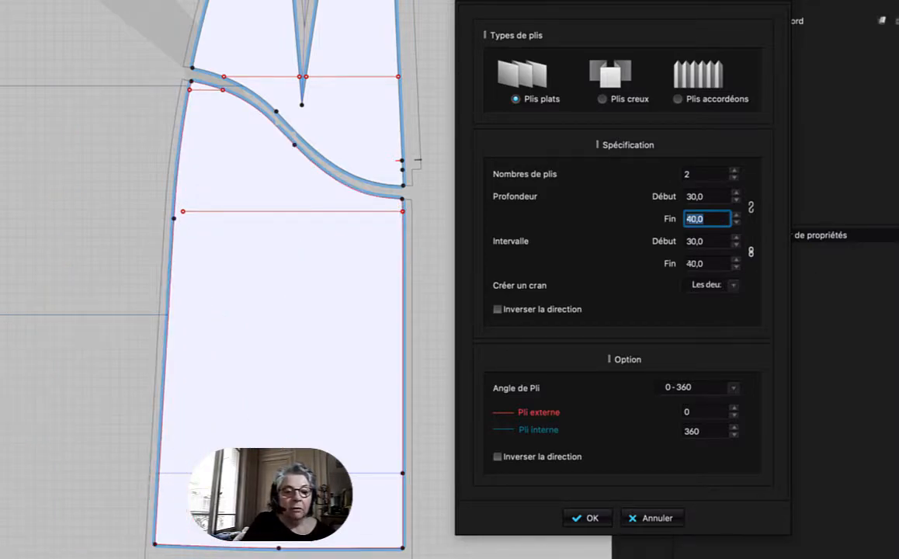
key("Down")
key("Down")
key("Down")
key("Down")
key("Down")
key("Down")
key("Up")
key("Up")
key("Up")
key("Up")
key("Up")
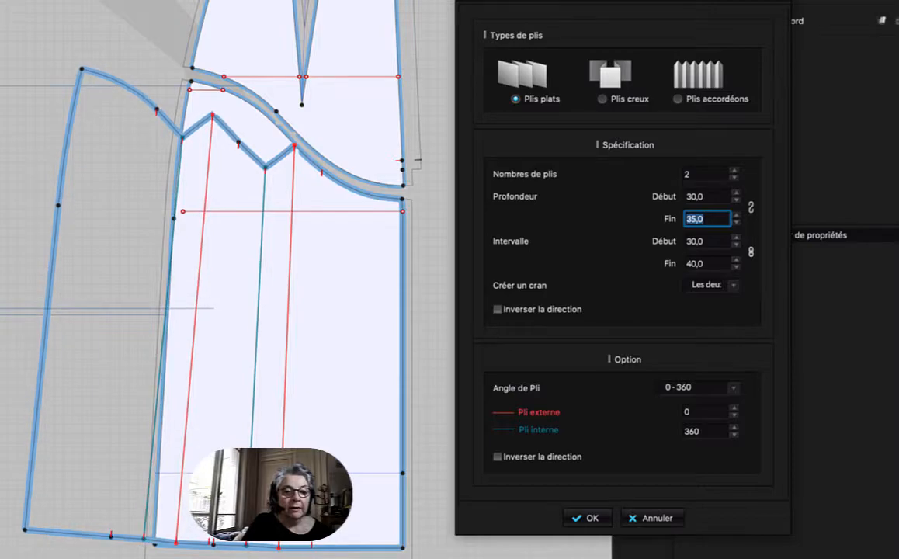
key("Up")
key("Down")
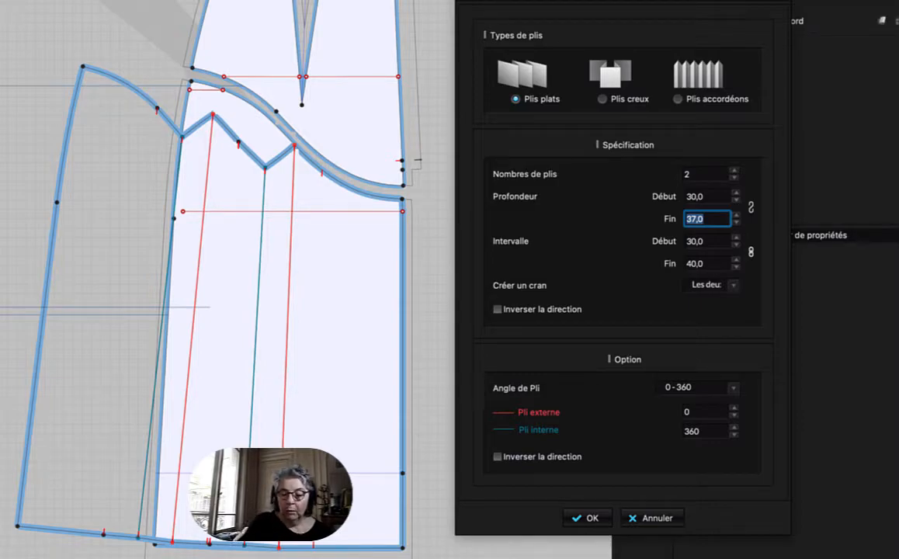
key("Up")
key("Up")
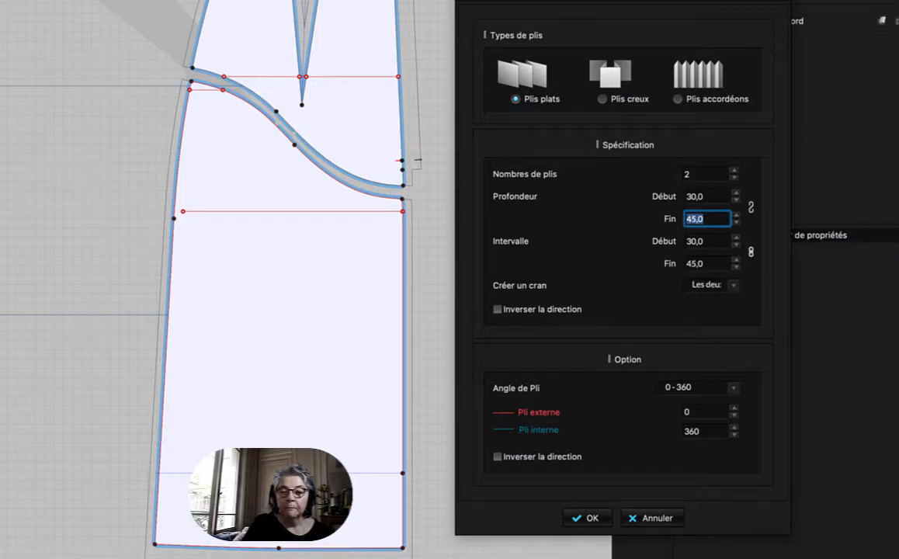
key("Up")
key("Up")
key("Up")
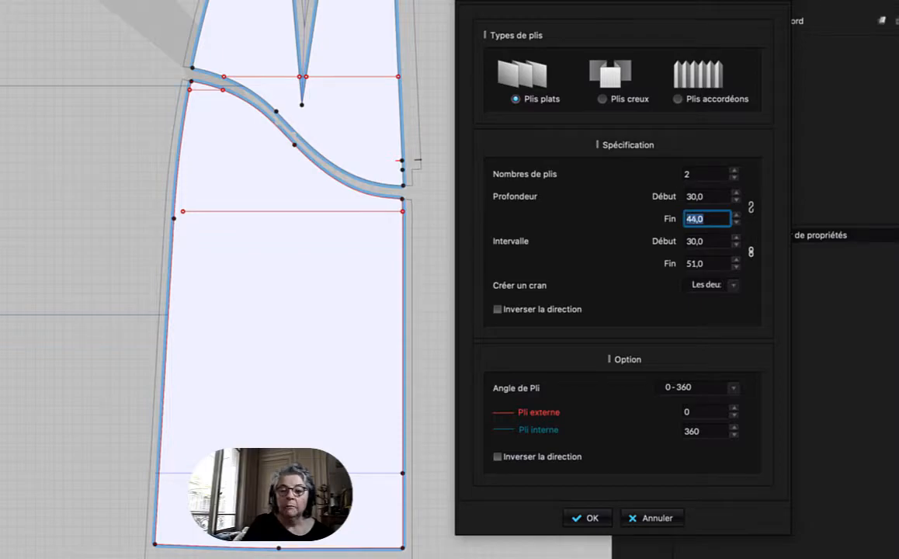
Set the pleats' end depth to 30 mm, relink it to the start depth, and set the end interval to 30 mm.
type("30")
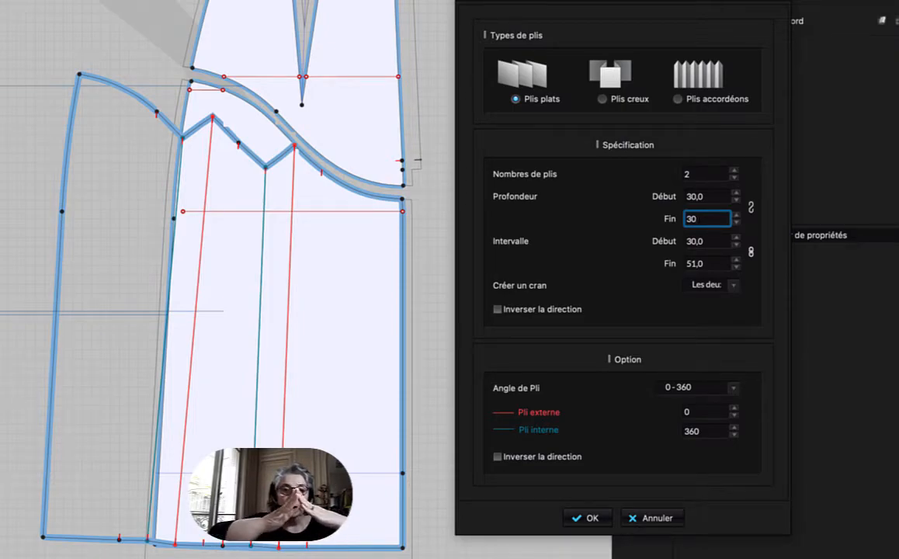
left_click(750, 209)
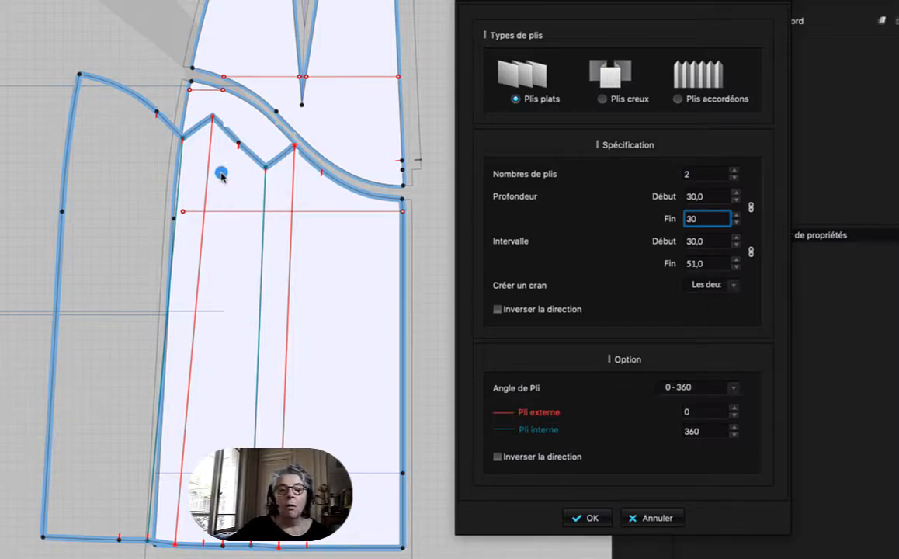
left_click(706, 265)
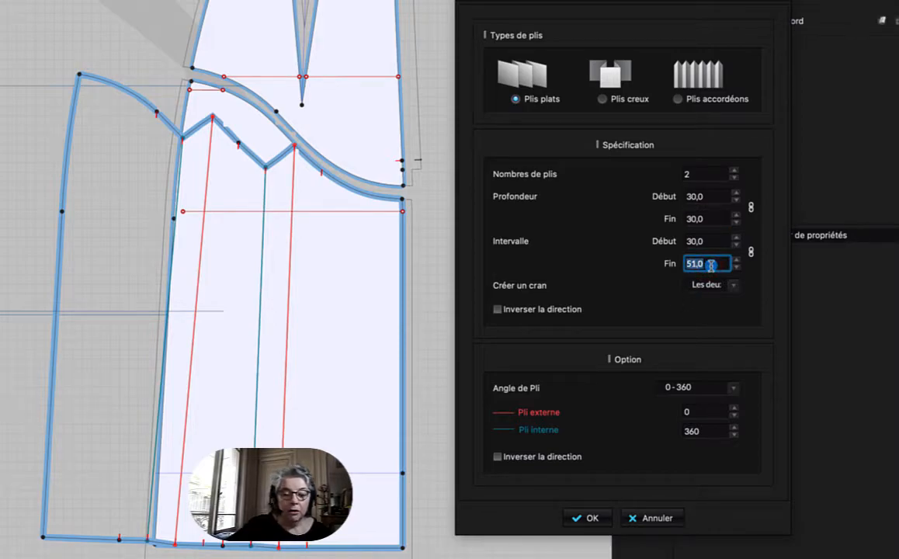
type("30")
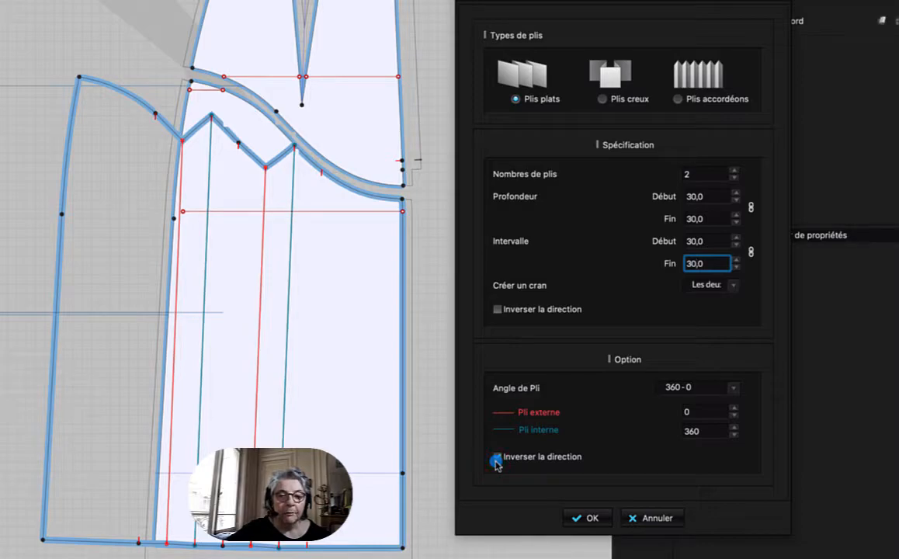
Try the Inverser la direction options for the pleats' fold angles and for the side they open toward.
left_click(496, 463)
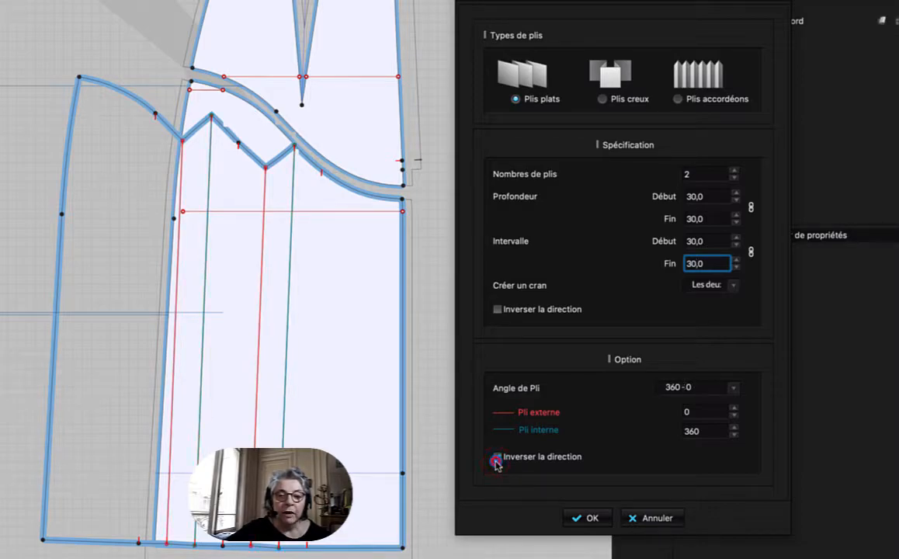
left_click(496, 462)
left_click(496, 462)
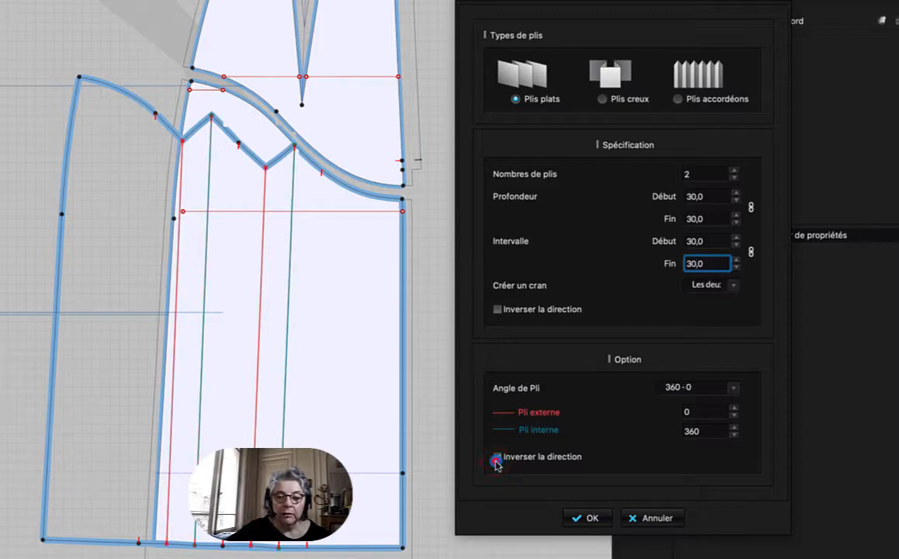
left_click(496, 462)
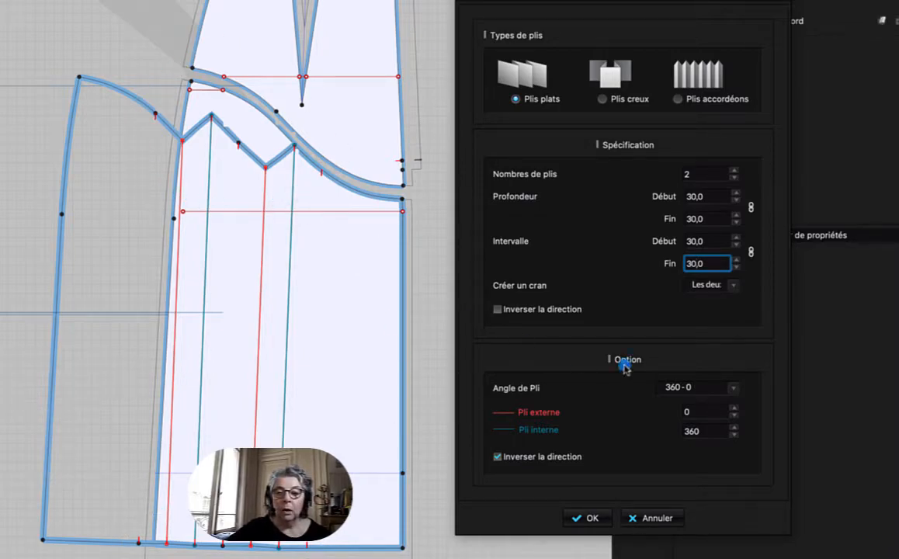
left_click(497, 310)
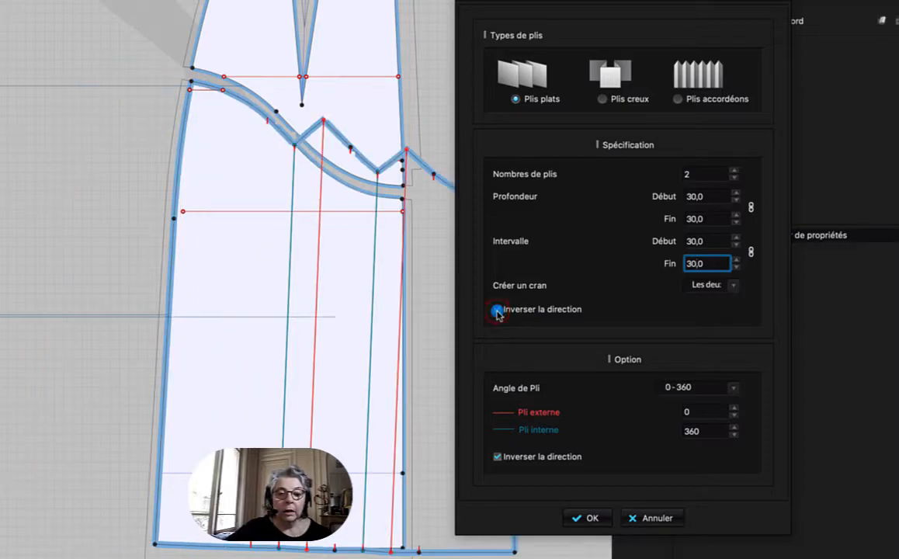
left_click(497, 310)
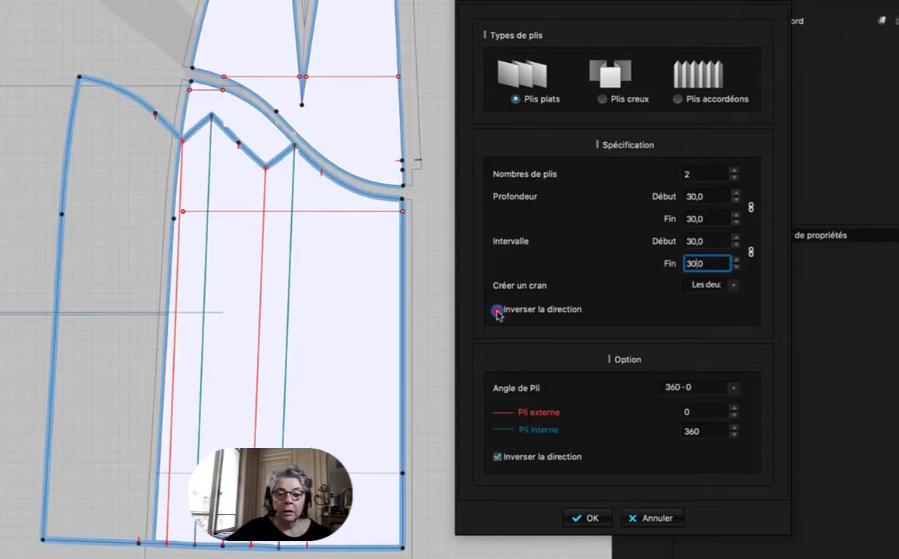
Compare the Début and Fin notch options for the pleats and keep Créer un cran set to Début.
left_click(743, 289)
left_click(703, 301)
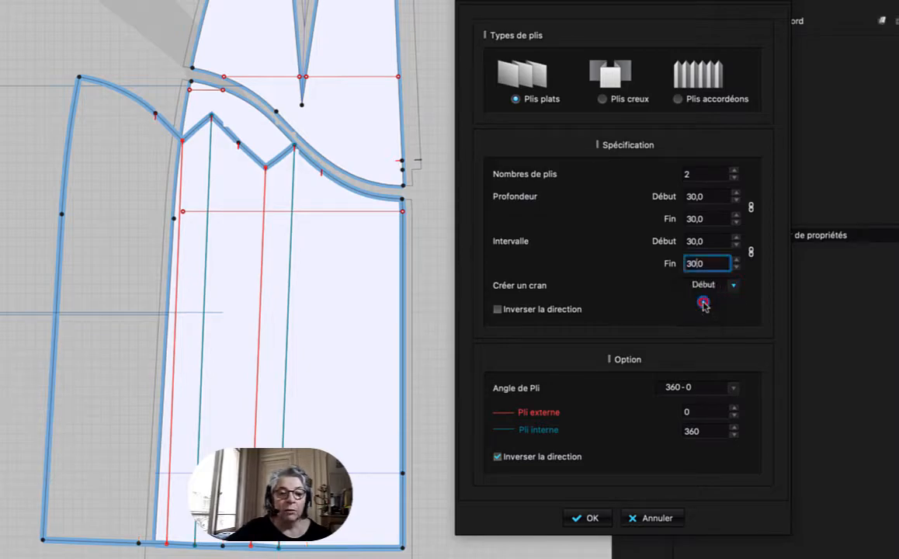
left_click(732, 290)
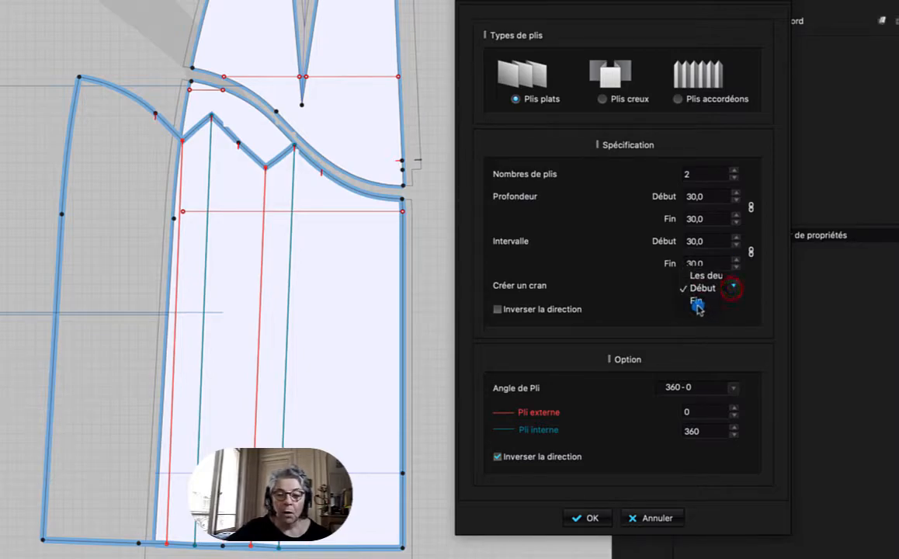
left_click(698, 306)
left_click(733, 287)
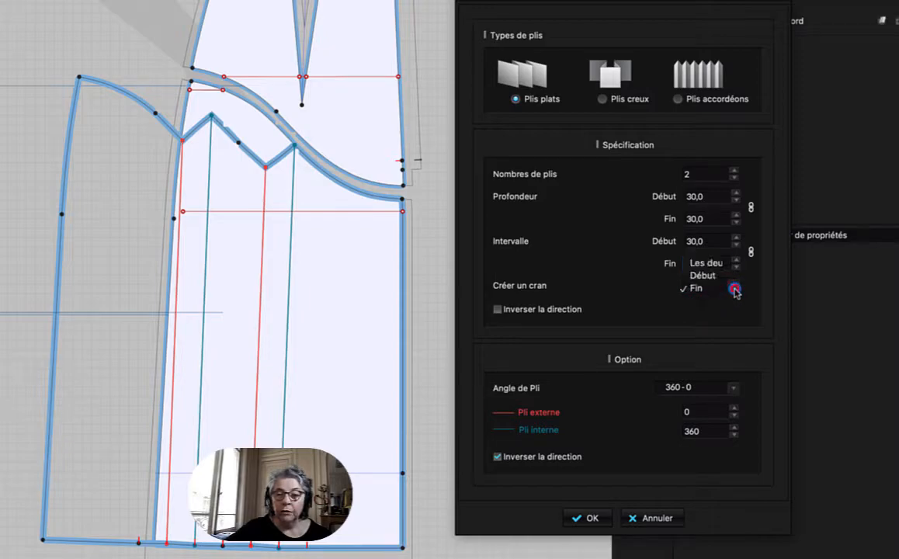
left_click(712, 276)
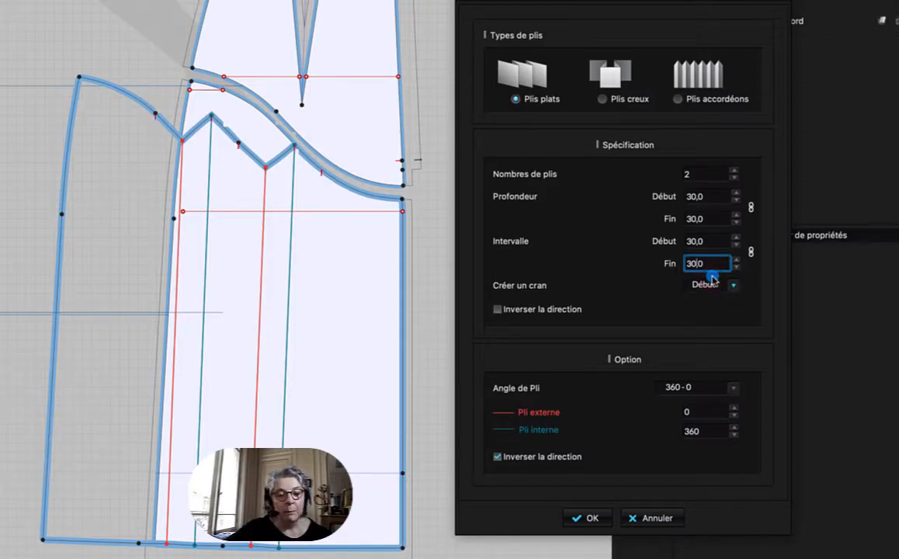
Preview the pleats in the inverted direction, restore the direction toward the side seam, and apply them to the panel.
left_click(497, 311)
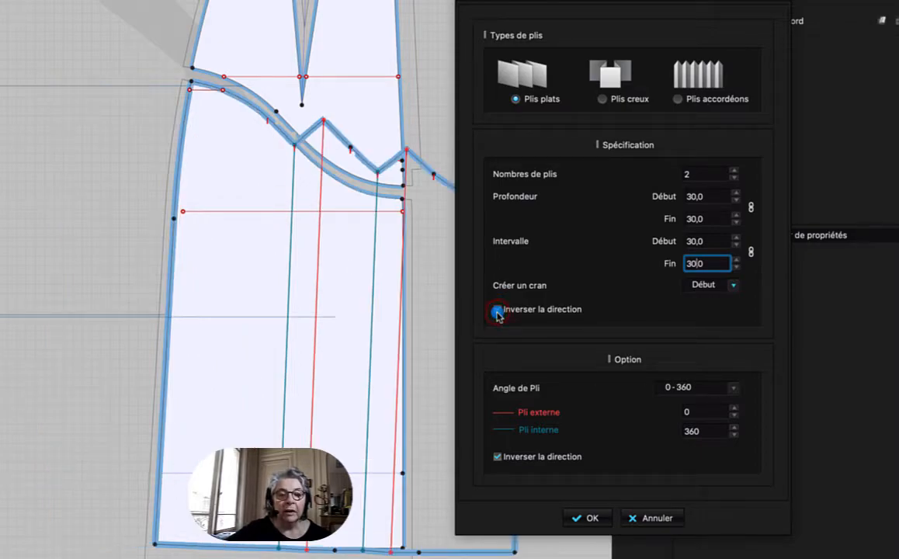
left_click_drag(637, 4, 756, 2)
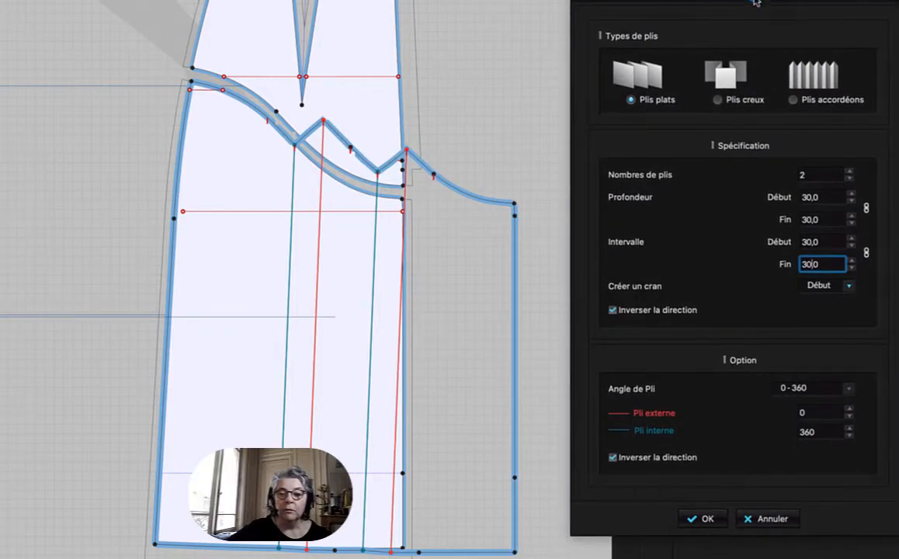
left_click(613, 311)
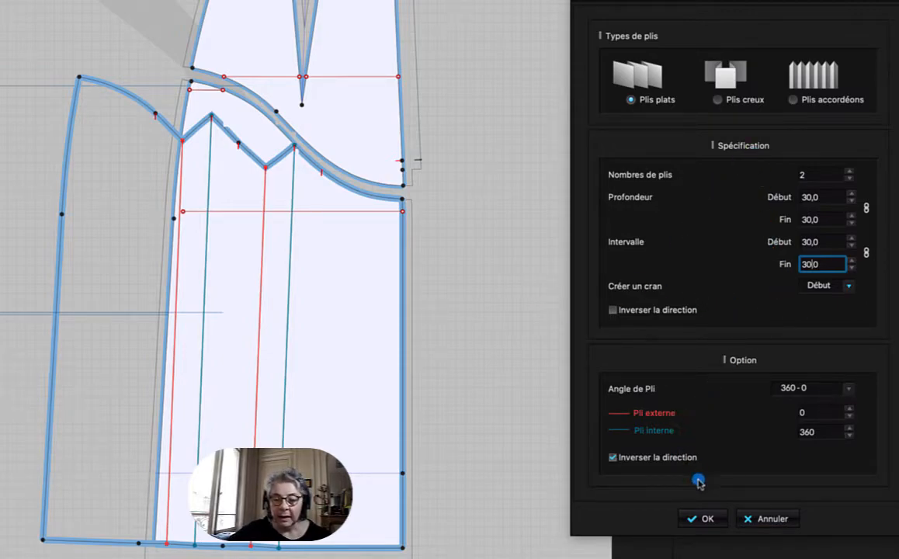
left_click(708, 520)
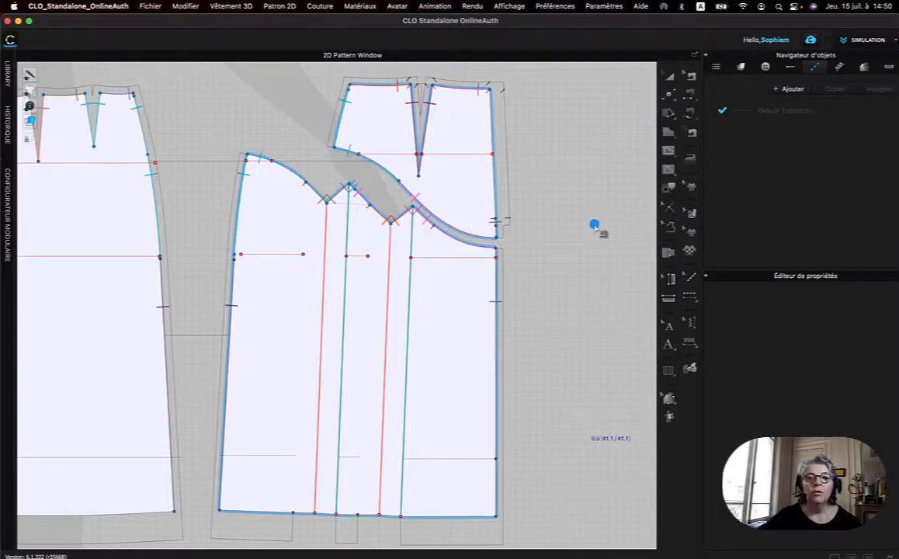
Move the mirrored pleated back panel and its yoke outward, clear of the front panel.
right_click(188, 99)
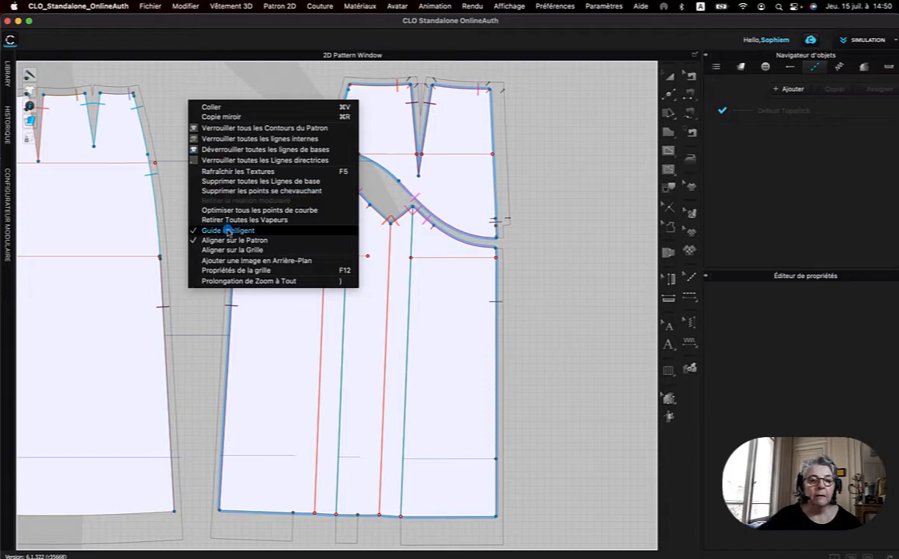
left_click(301, 283)
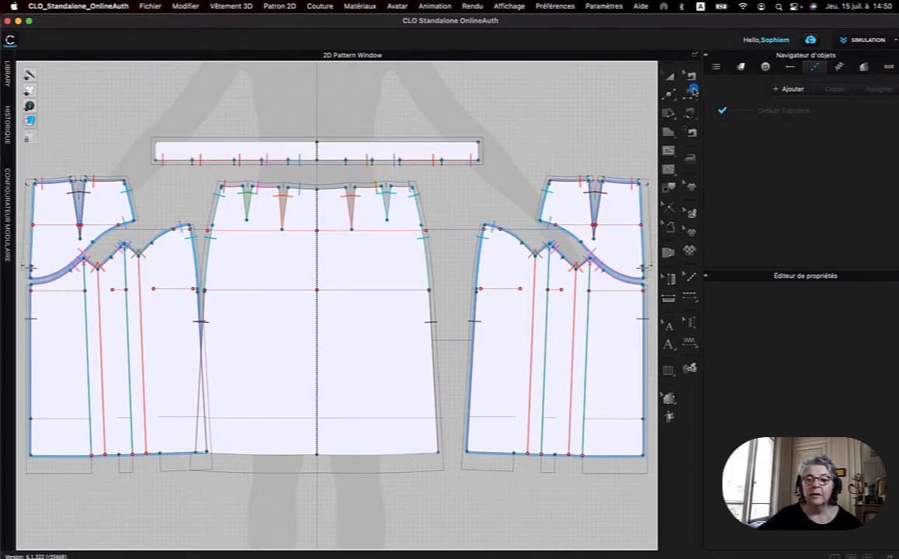
left_click(671, 78)
left_click(170, 330)
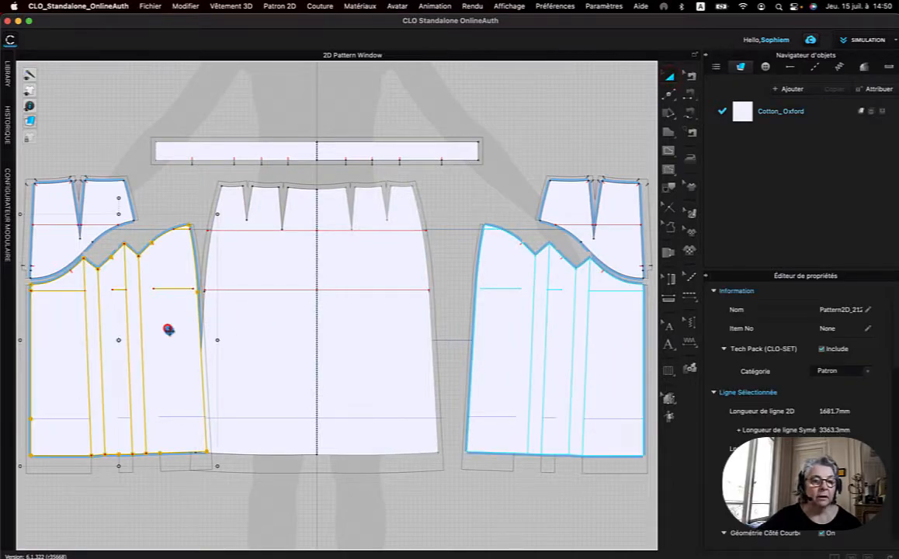
left_click_drag(163, 338, 155, 338)
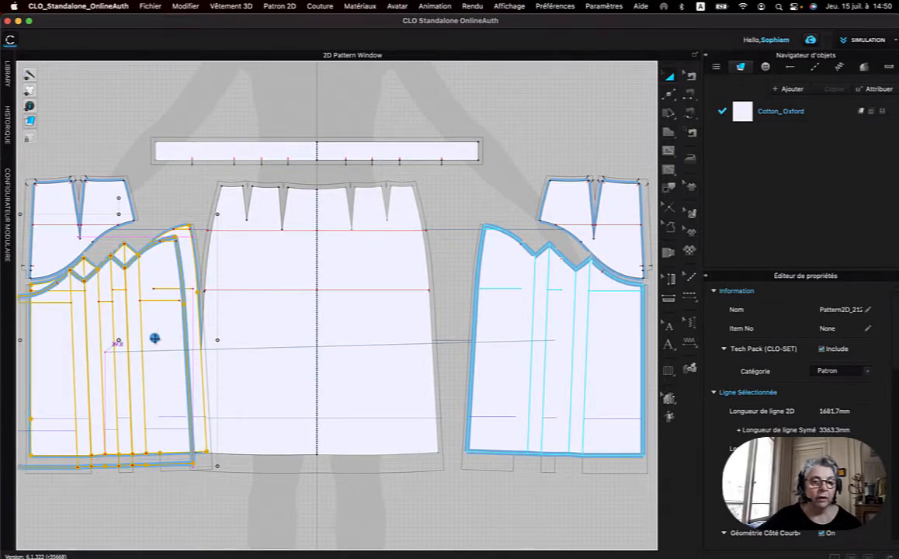
left_click(111, 195)
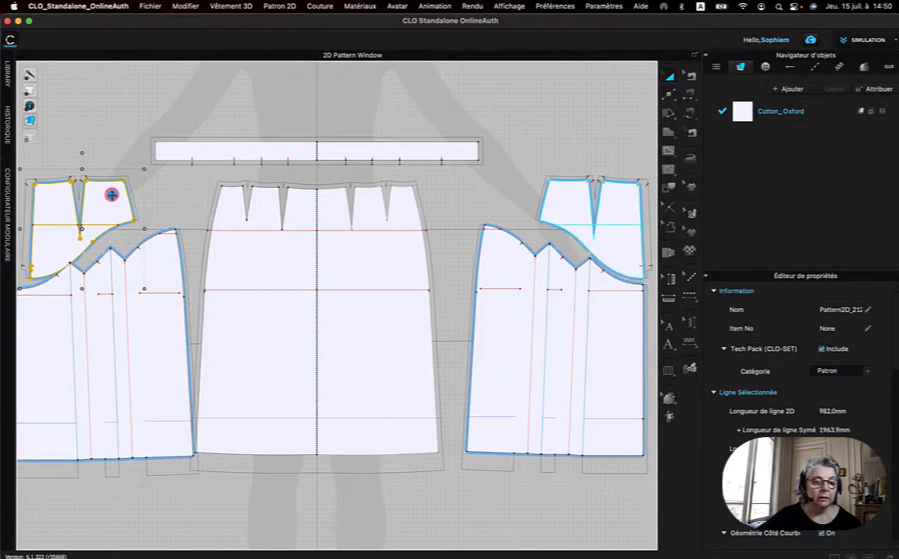
middle_click_drag(112, 196, 239, 156)
left_click_drag(239, 156, 218, 147)
Shift the pleated back panel and its yoke slightly farther from the front panel, keeping the two pieces lined up.
left_click(260, 380)
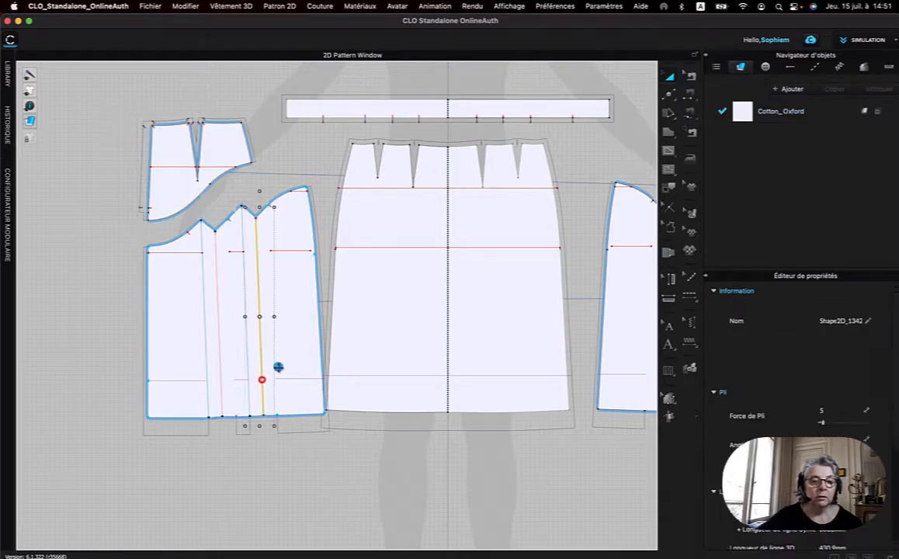
left_click(297, 361)
left_click_drag(302, 355, 288, 359)
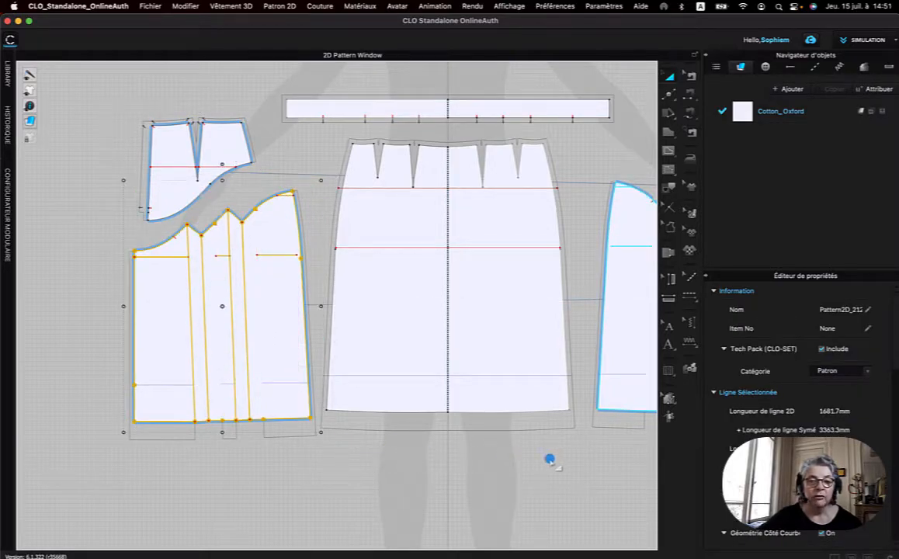
left_click(176, 191)
left_click_drag(176, 191, 161, 198)
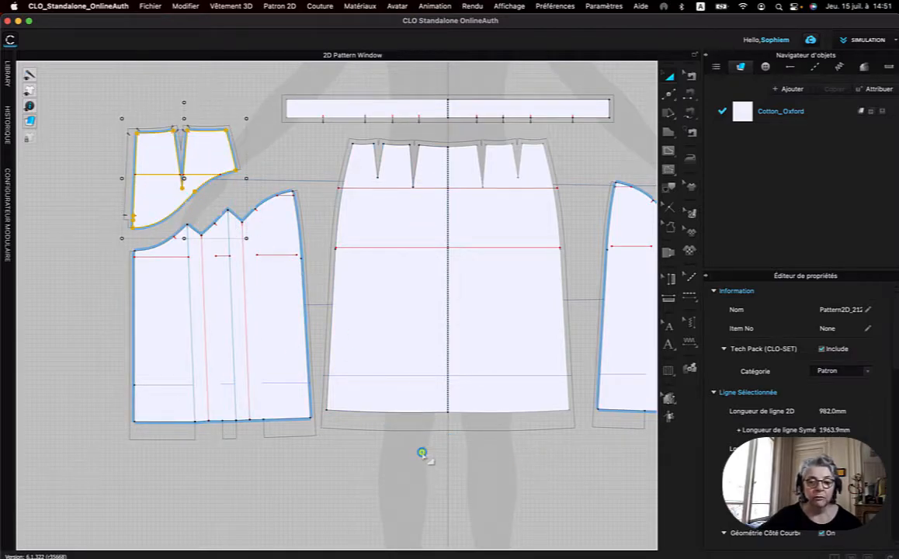
right_click(422, 452)
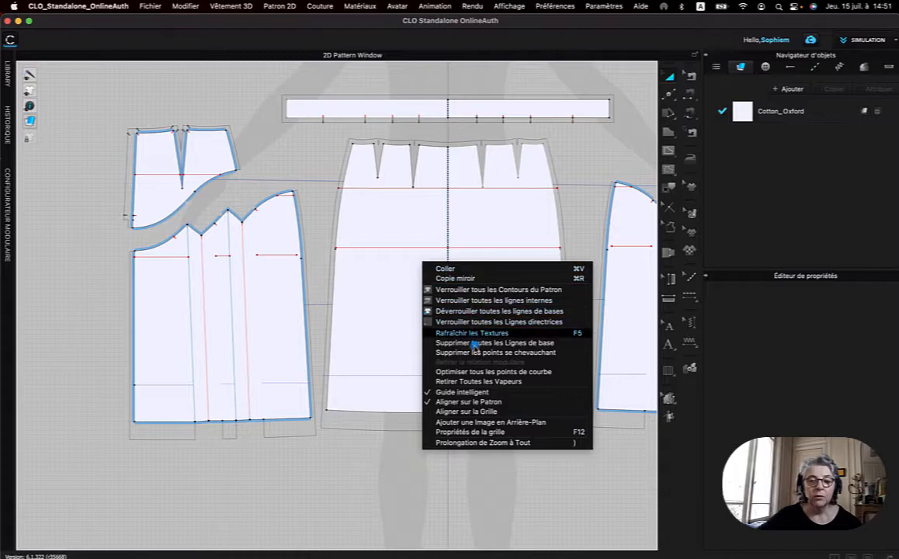
left_click(481, 442)
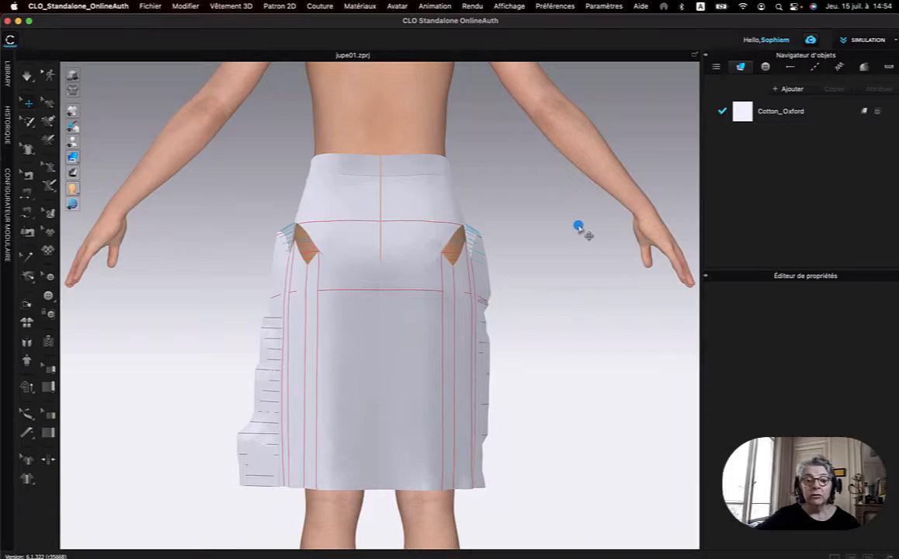
Examine the seams joining the yoke to the pleated back panel on the 3D garment, selecting those along the pleat edges.
right_click_drag(223, 237, 449, 246)
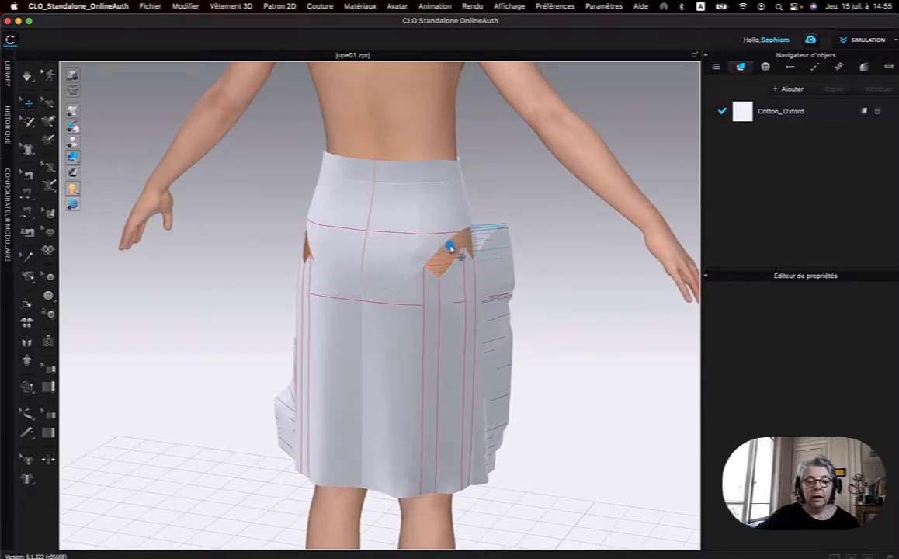
scroll(470, 254, "up", 5)
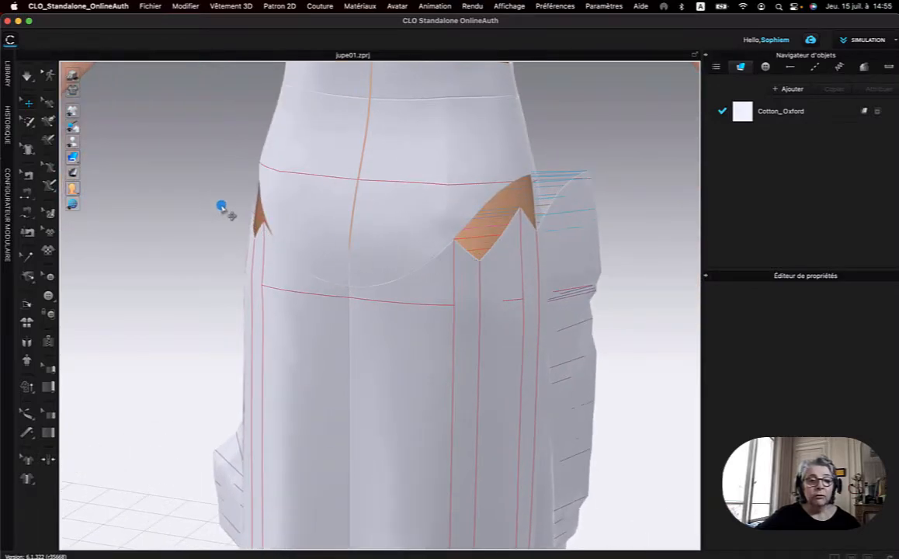
right_click_drag(199, 202, 244, 213)
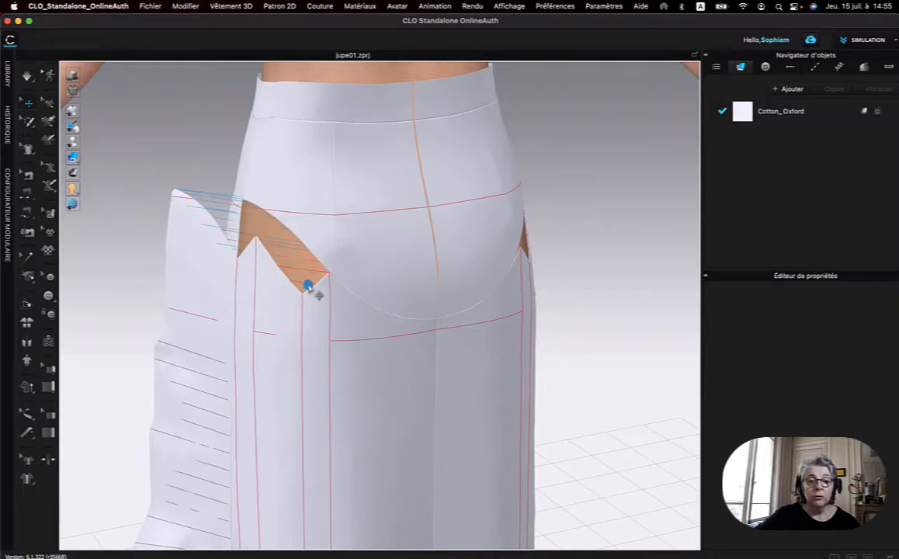
left_click(28, 175)
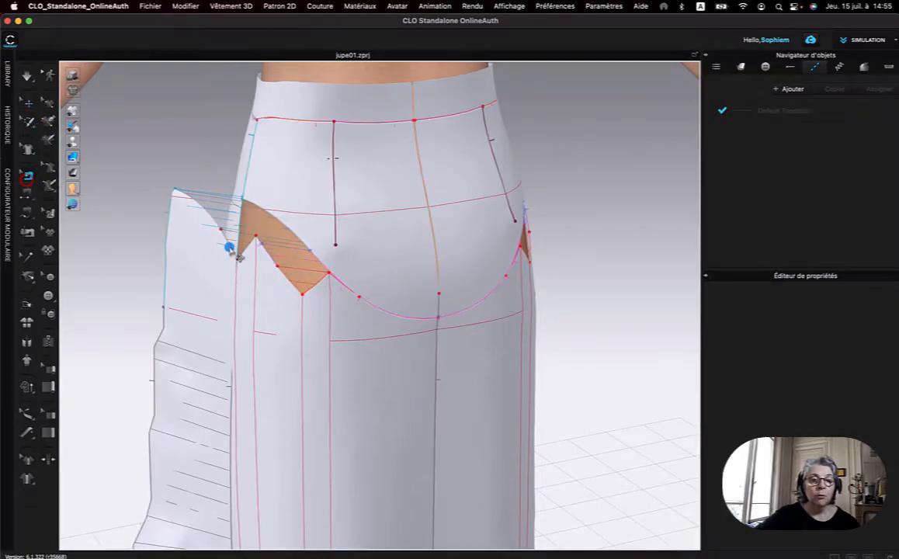
left_click(318, 285)
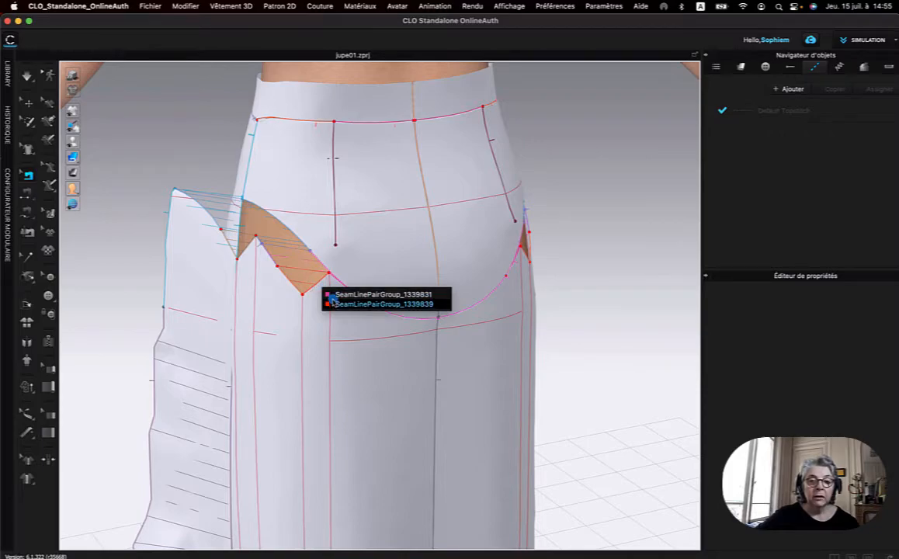
left_click(365, 295)
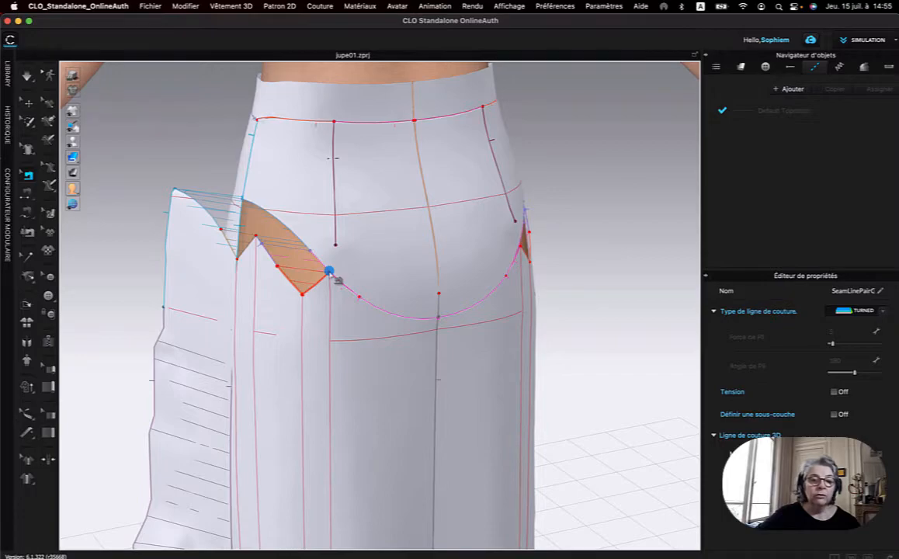
right_click(263, 246)
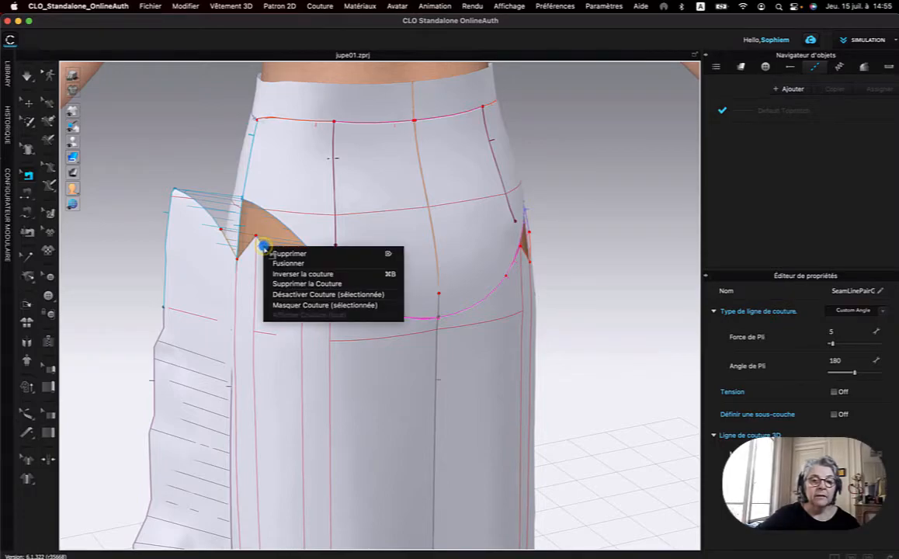
left_click(264, 247)
left_click(265, 248)
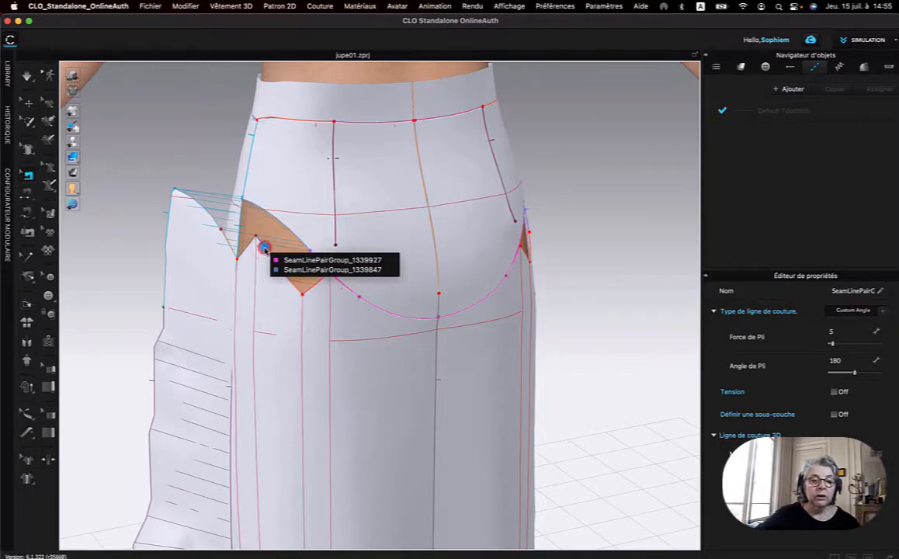
left_click(284, 260)
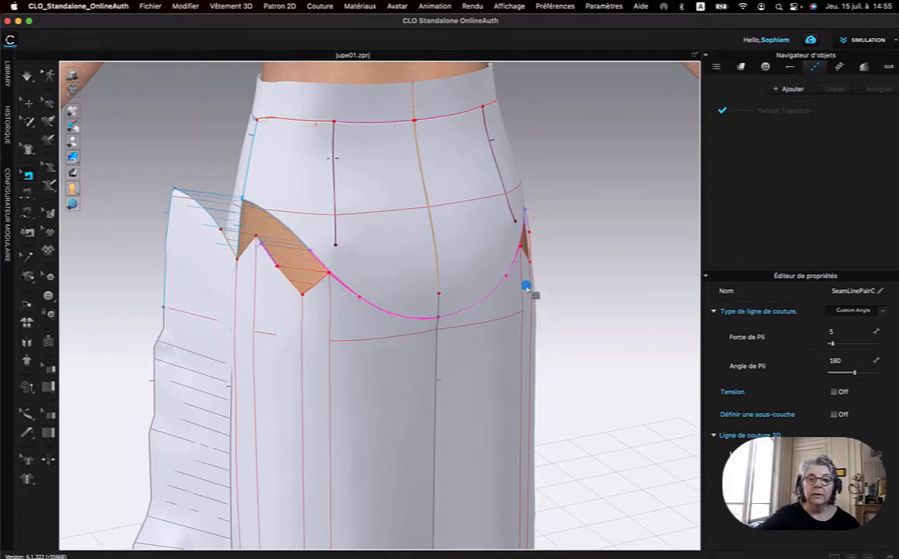
left_click(27, 174)
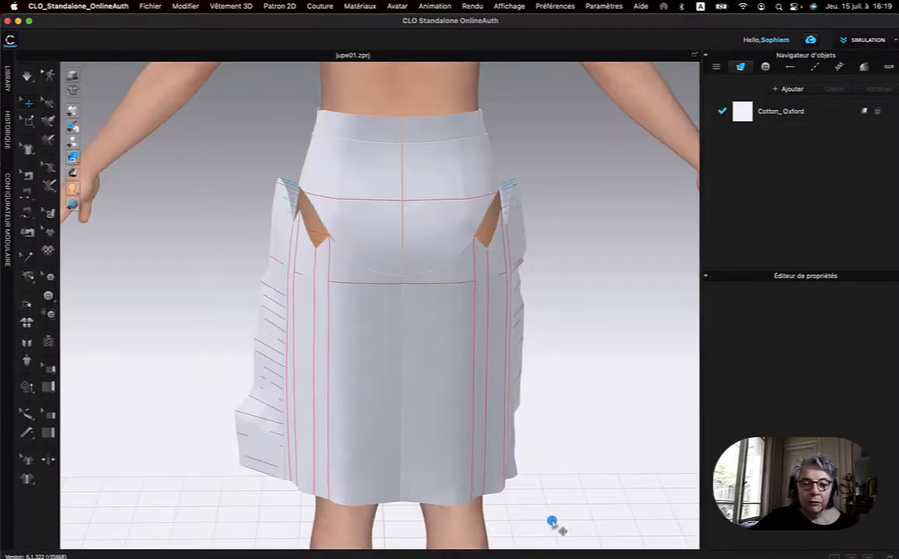
right_click_drag(542, 399, 488, 392)
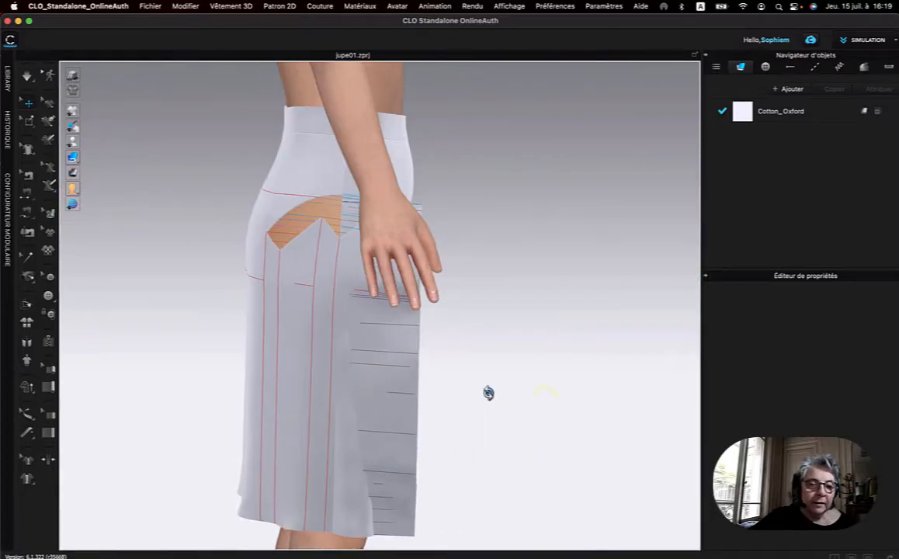
right_click_drag(301, 452, 331, 440)
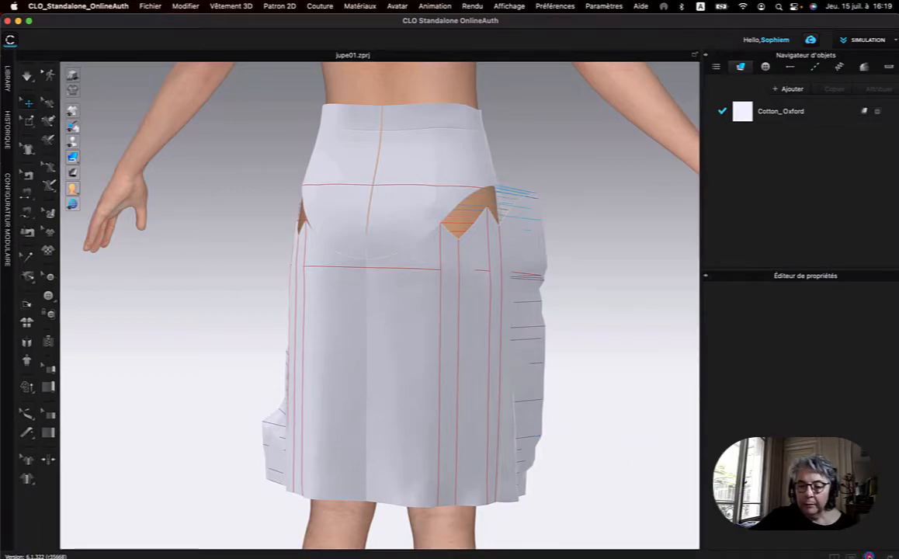
Move the two lowest points of the back panel's centre-back edge 30 mm outward horizontally to flare the hem.
left_click(869, 556)
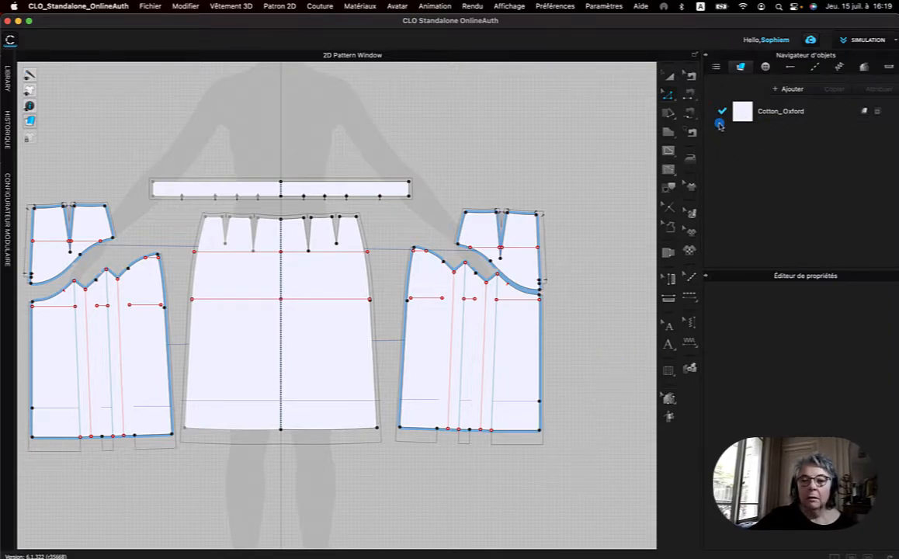
left_click(672, 96)
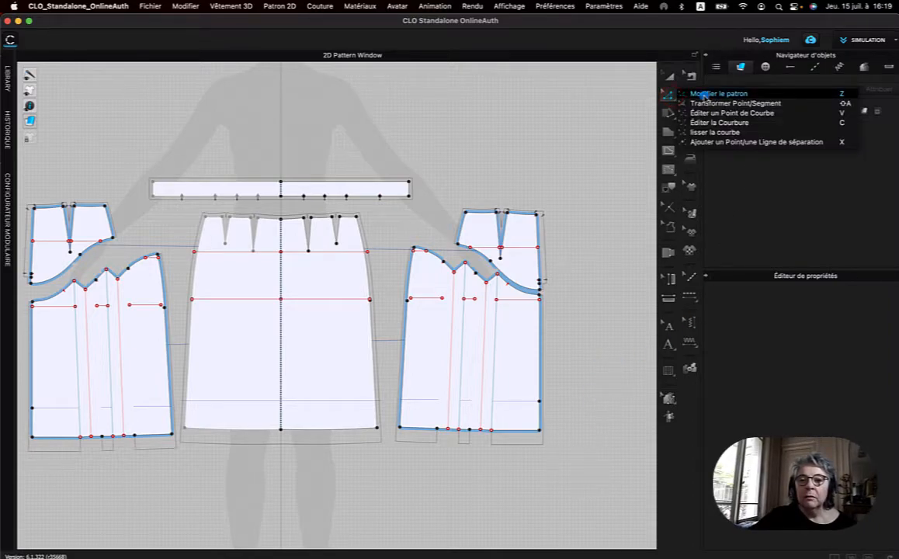
left_click(699, 88)
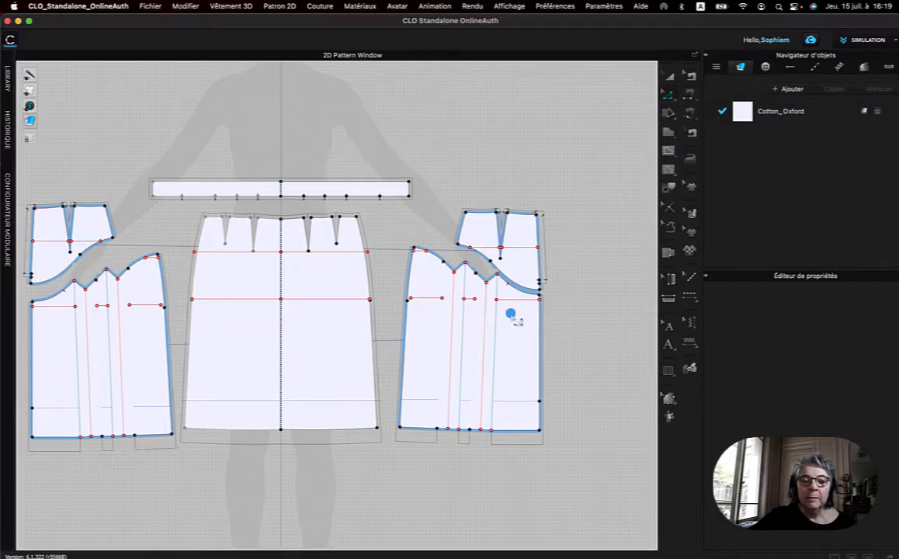
left_click(537, 429)
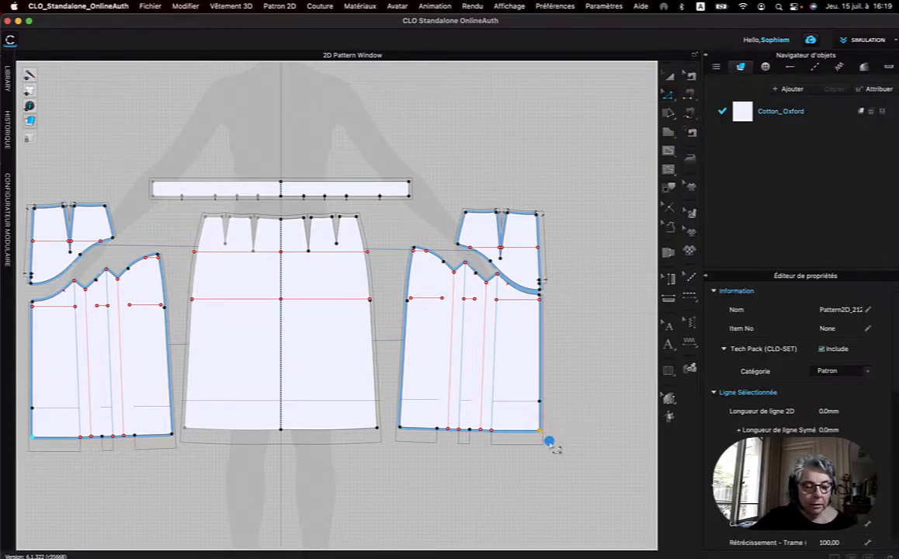
left_click(539, 399)
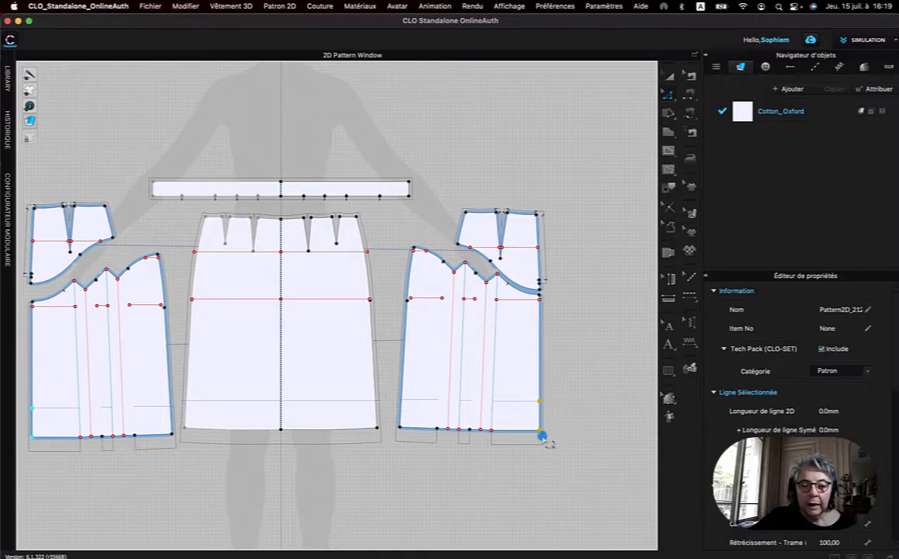
left_click_drag(541, 429, 547, 431)
left_click(428, 309)
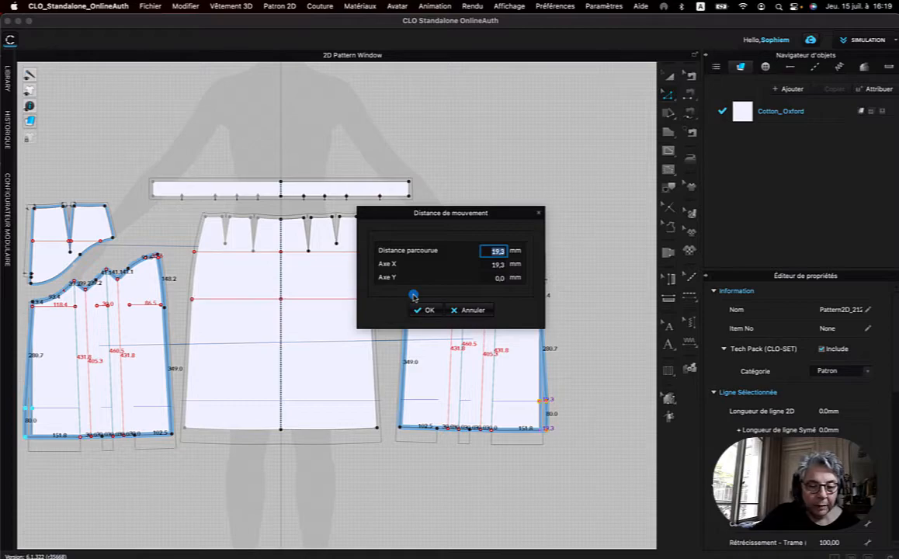
type("40")
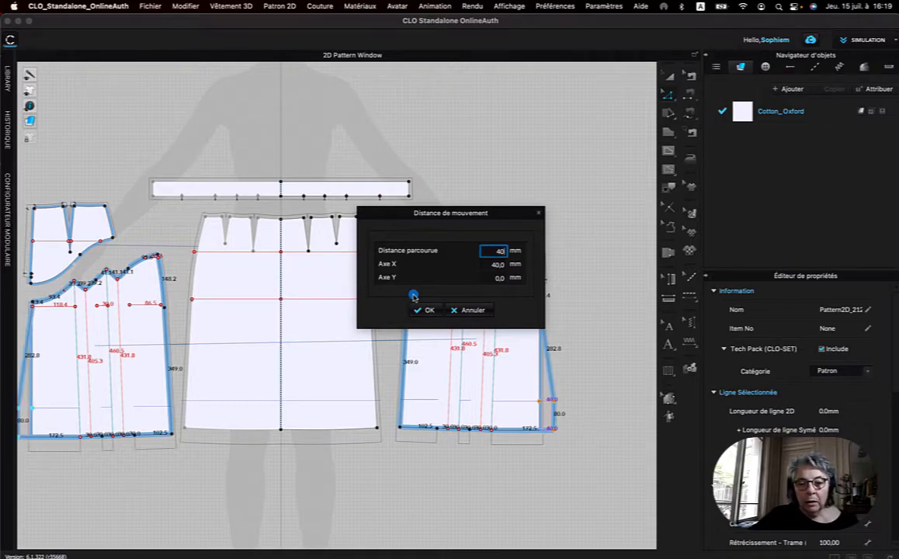
key("BackSpace")
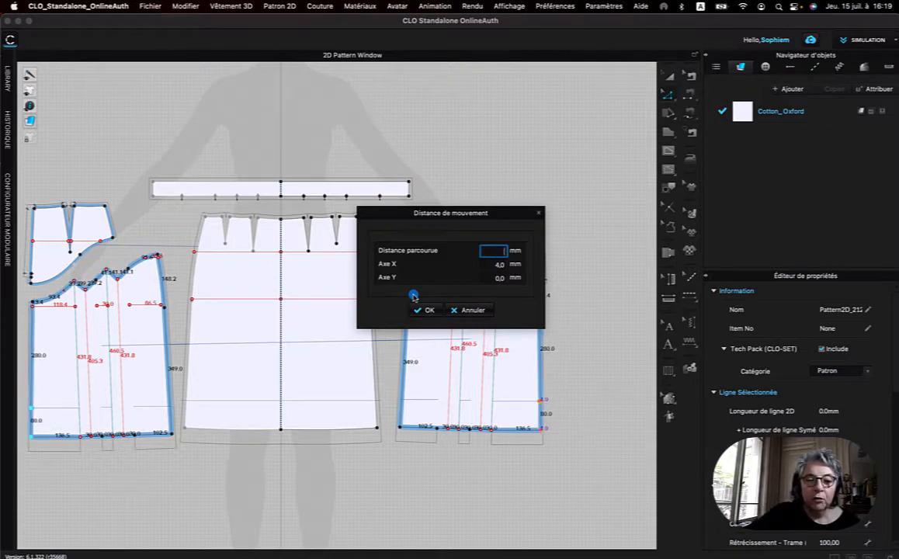
type("9")
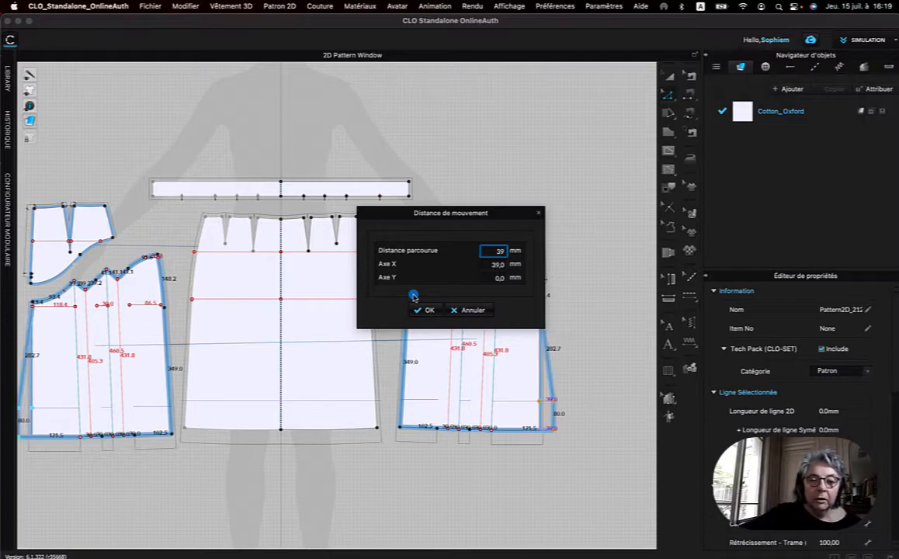
key("BackSpace")
type("0")
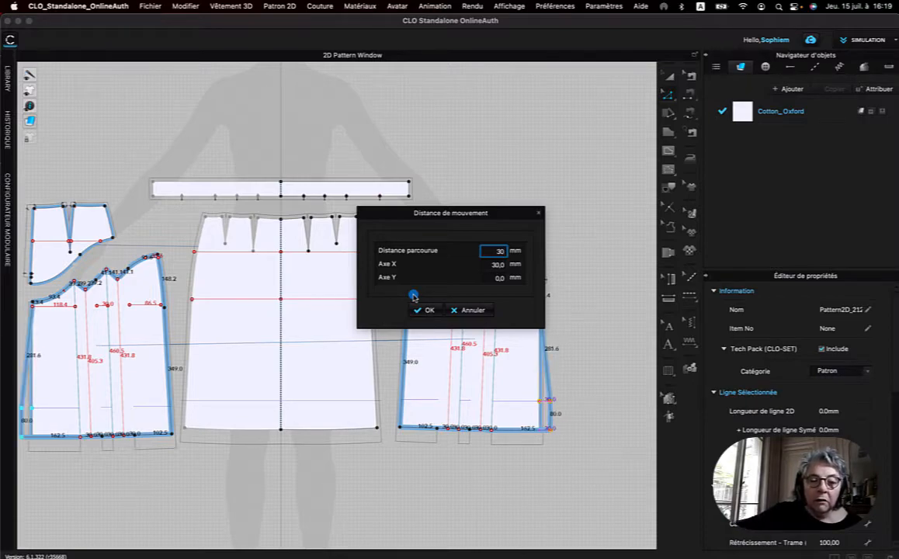
left_click(431, 310)
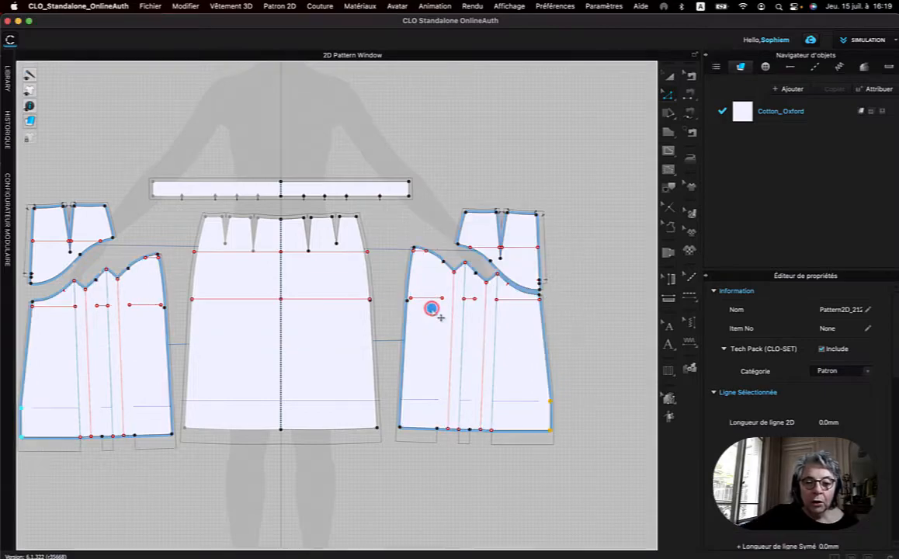
Delete the extra point above the hem on the back panel's flared centre-back edge.
left_click(566, 399)
left_click(550, 400)
right_click(549, 400)
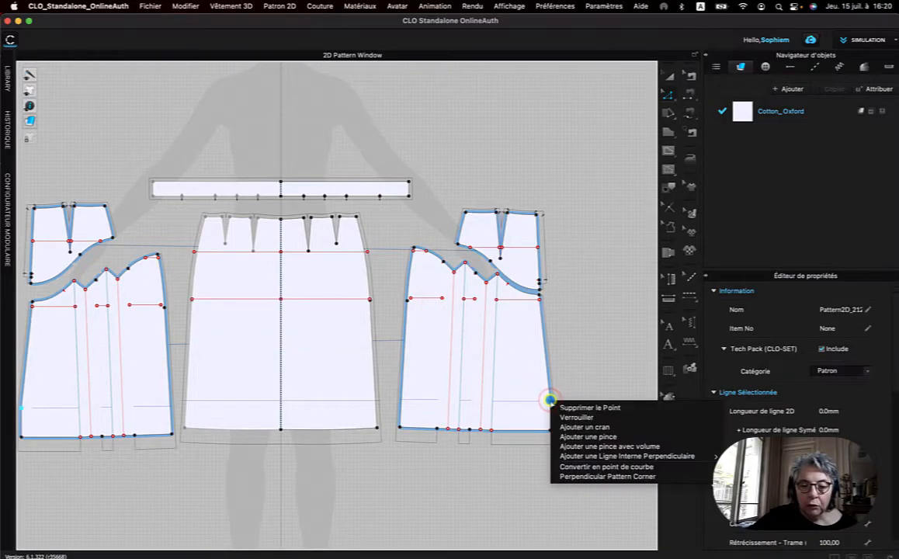
left_click(564, 403)
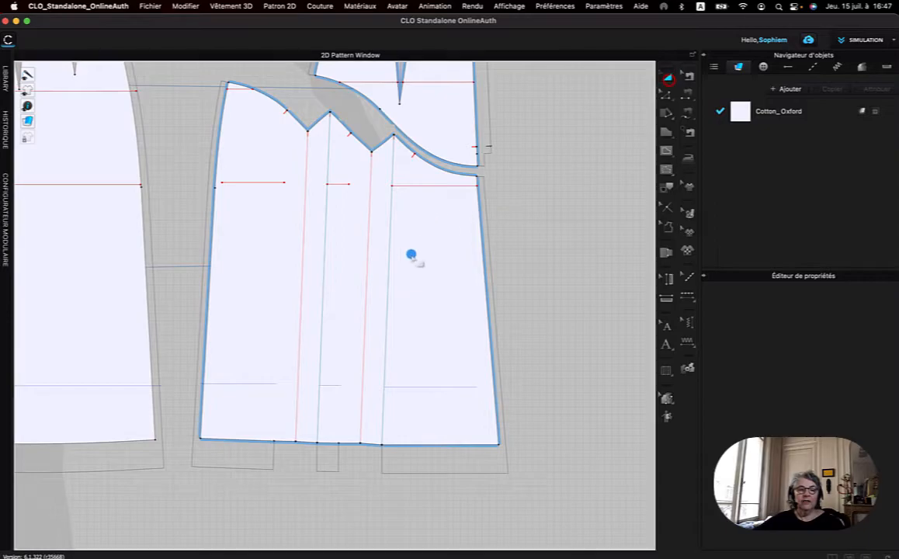
Offset the red fold line of the pleat nearest the centre back as one internal line 60 mm away, extended to the pattern outline.
left_click(366, 280)
right_click(366, 281)
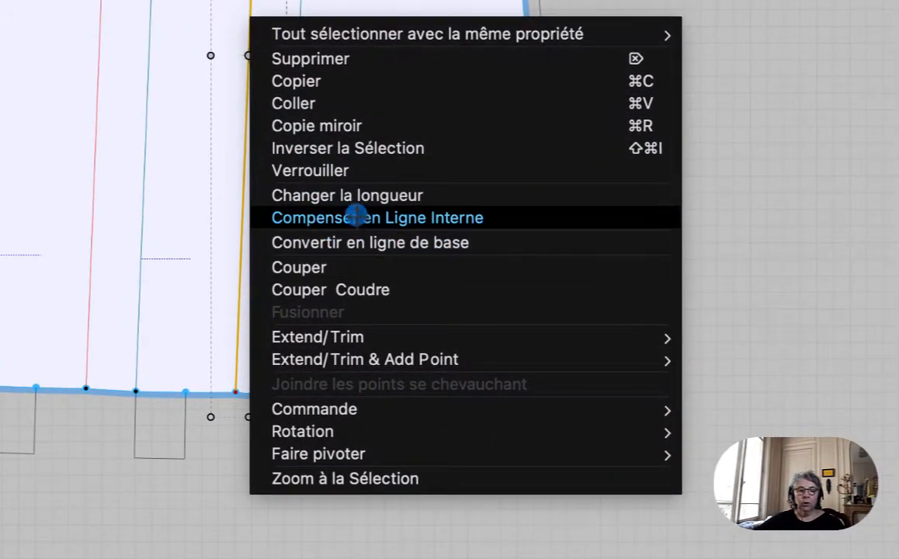
left_click(356, 218)
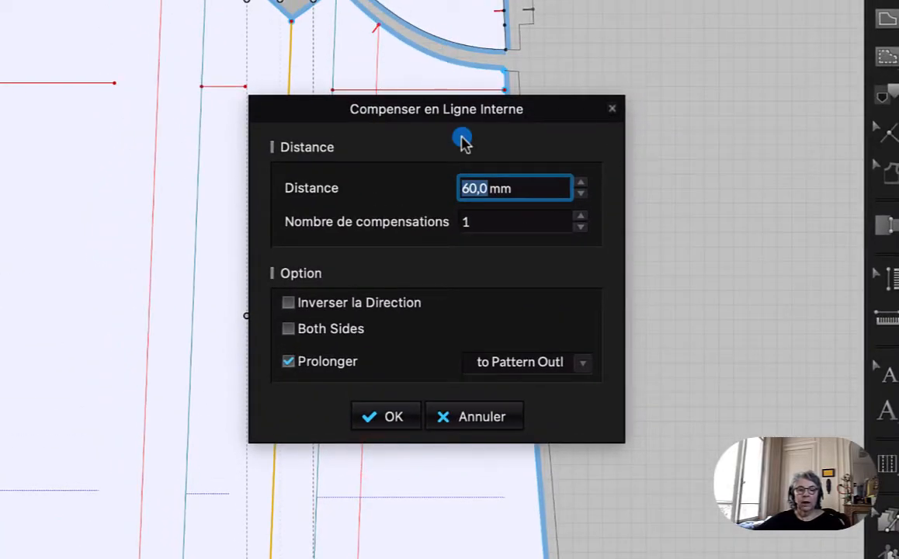
left_click_drag(469, 111, 815, 4)
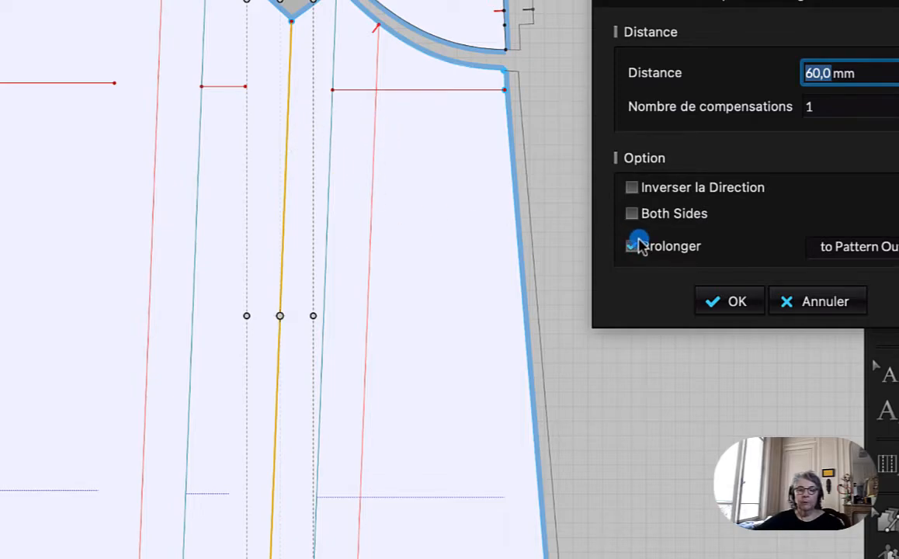
left_click(735, 302)
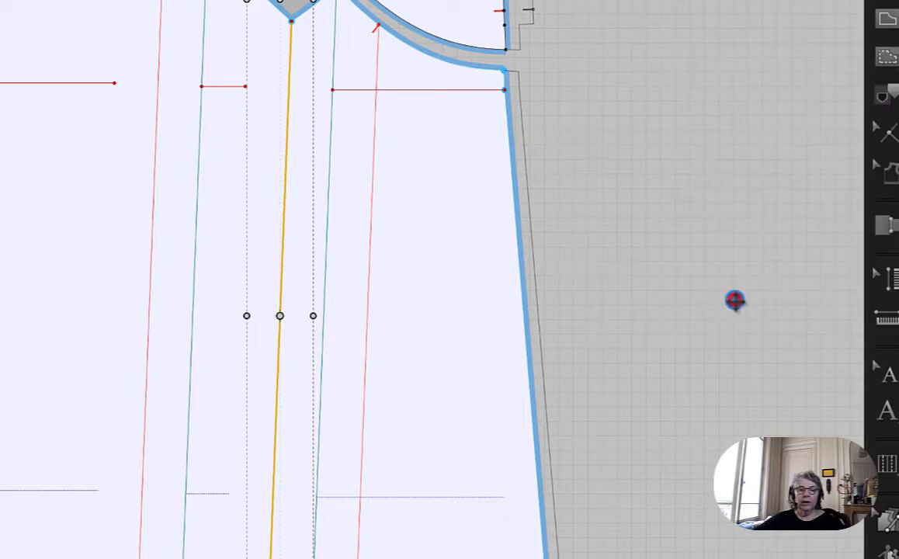
left_click(710, 71)
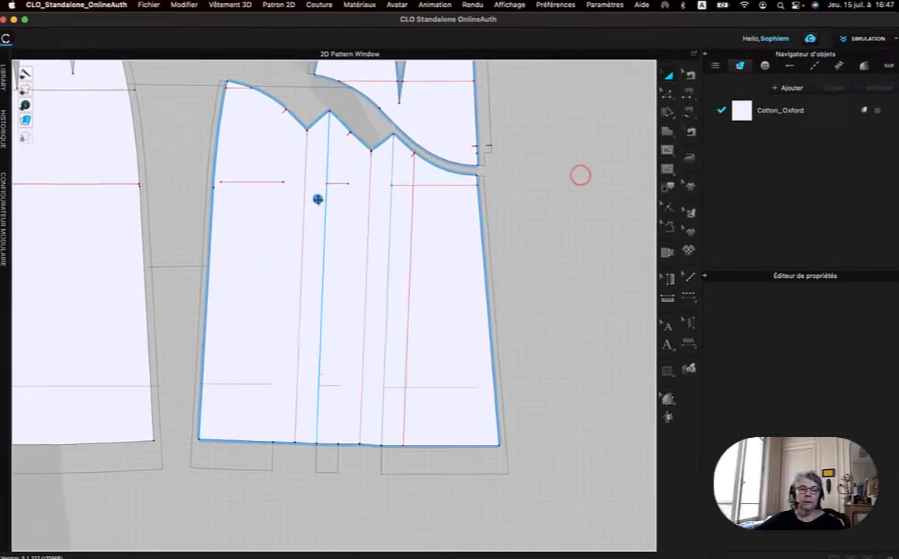
Offset the red fold line of the pleat nearest the side seam by 60 mm as an internal line extended to the pattern outline.
left_click(211, 165)
right_click(304, 212)
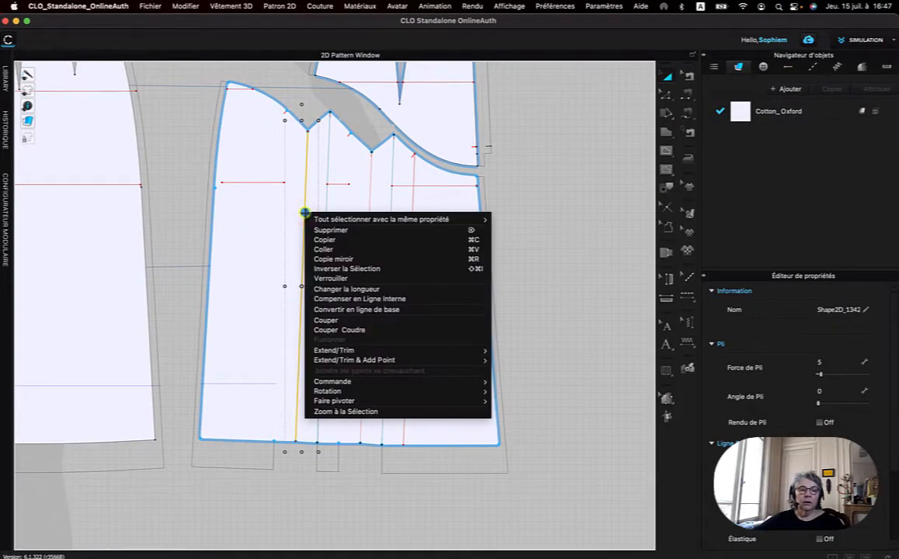
left_click(357, 300)
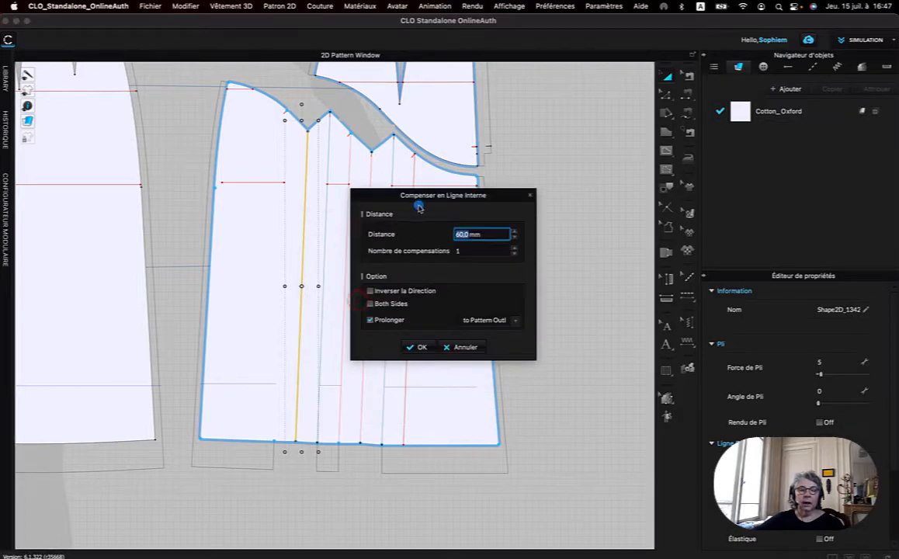
left_click_drag(424, 199, 549, 173)
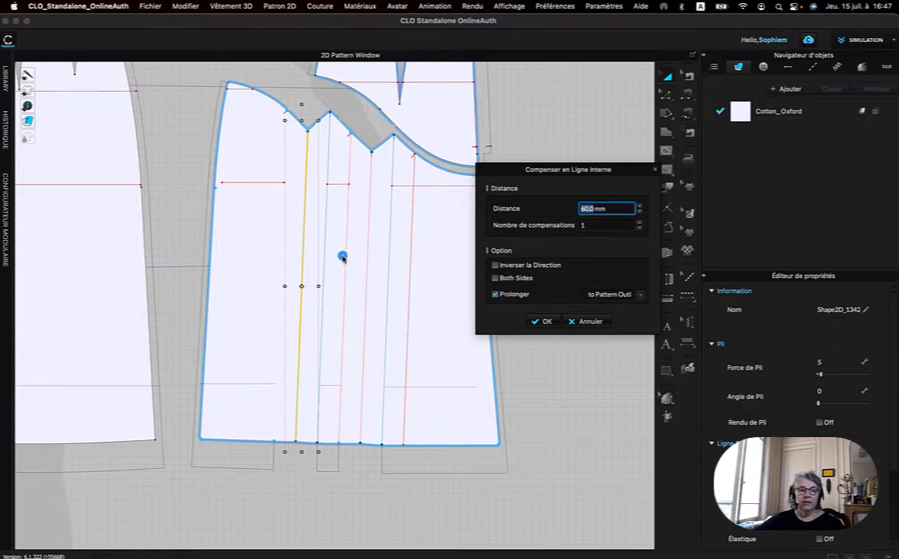
left_click(547, 320)
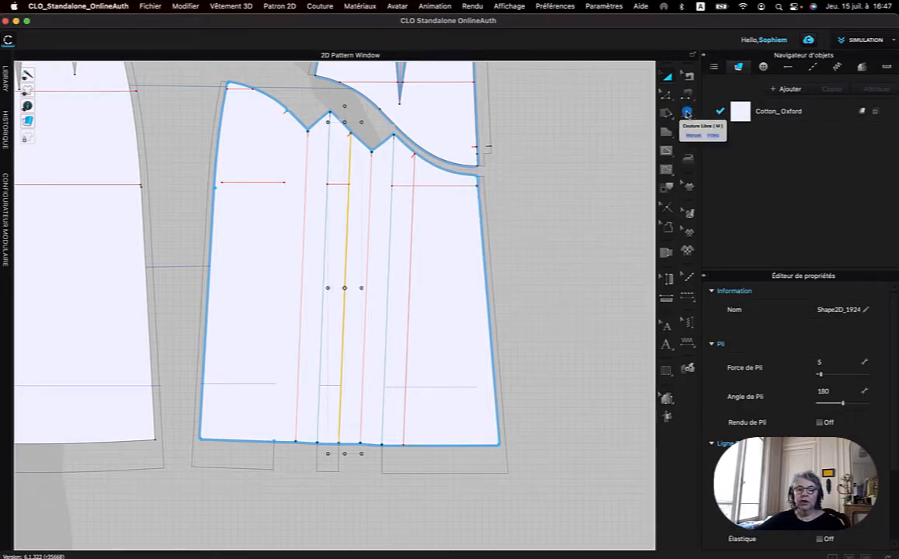
Free-sew the top 90 mm of the offset line nearest the centre back to the red fold line of the same pleat.
left_click(686, 112)
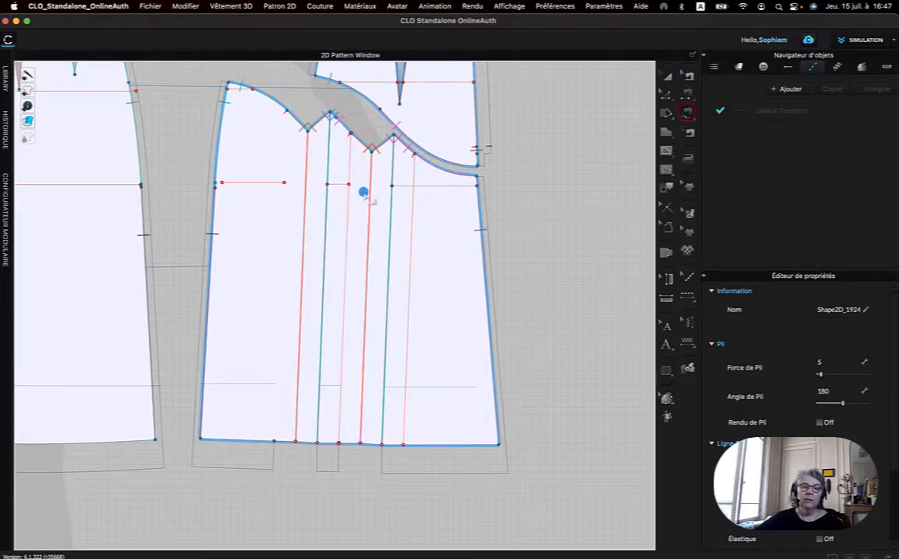
left_click(414, 152)
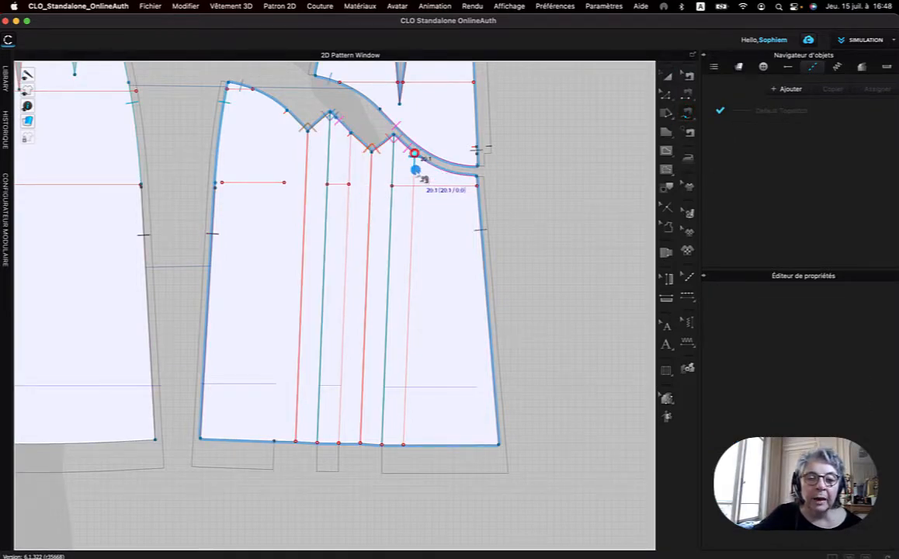
left_click(414, 224)
left_click_drag(419, 221, 525, 192)
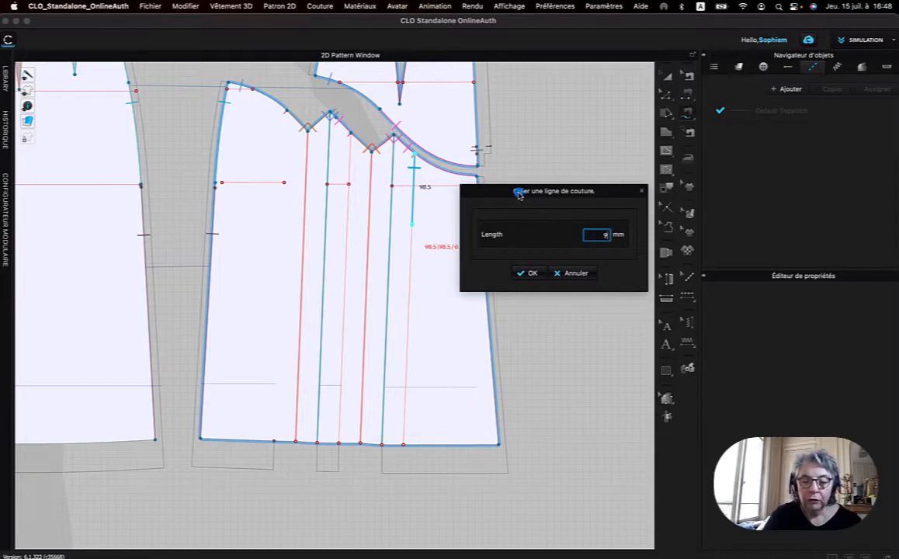
type("90")
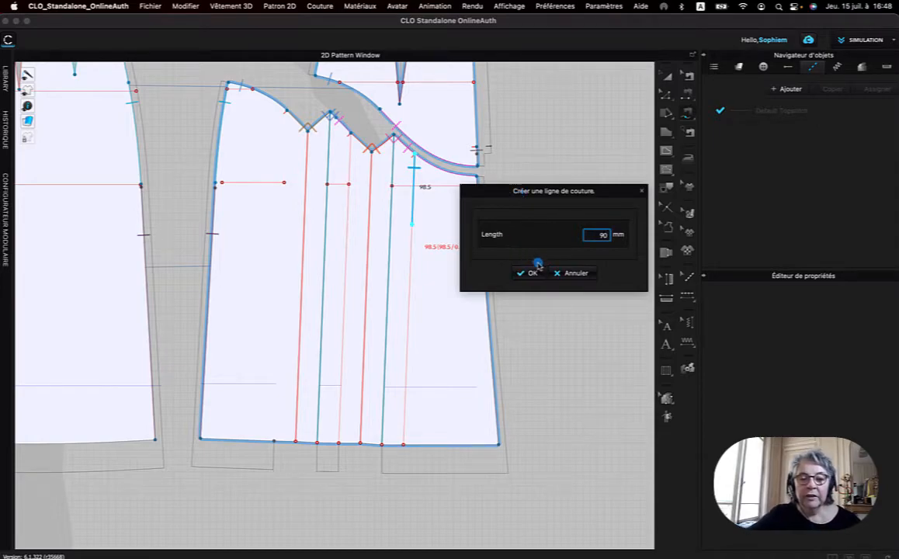
left_click(531, 273)
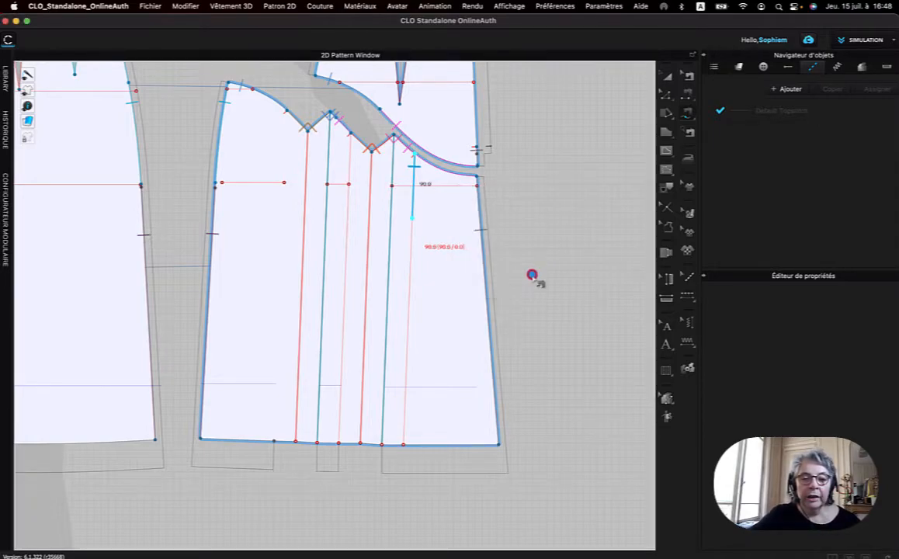
left_click(370, 150)
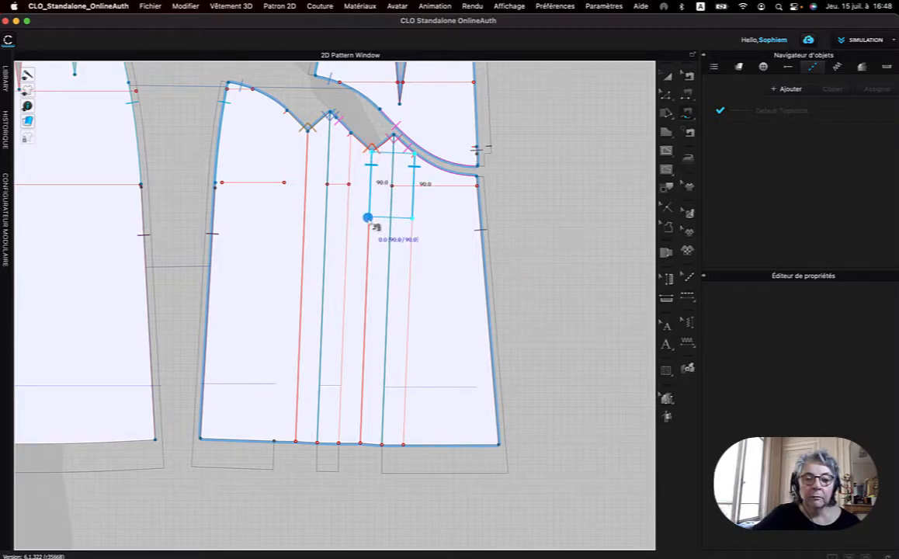
left_click(368, 217)
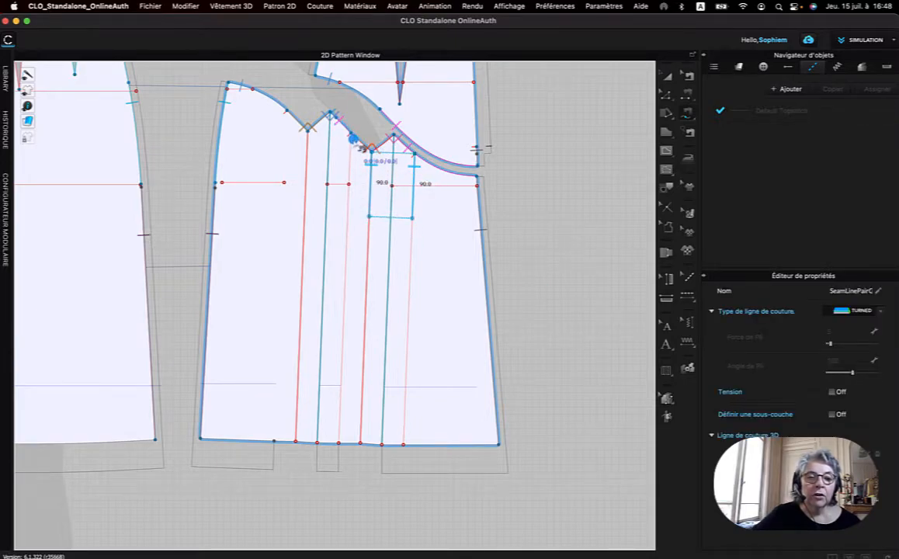
Free-sew the top 115 mm of the side-seam pleat's offset line to that pleat's red fold line.
left_click(352, 135)
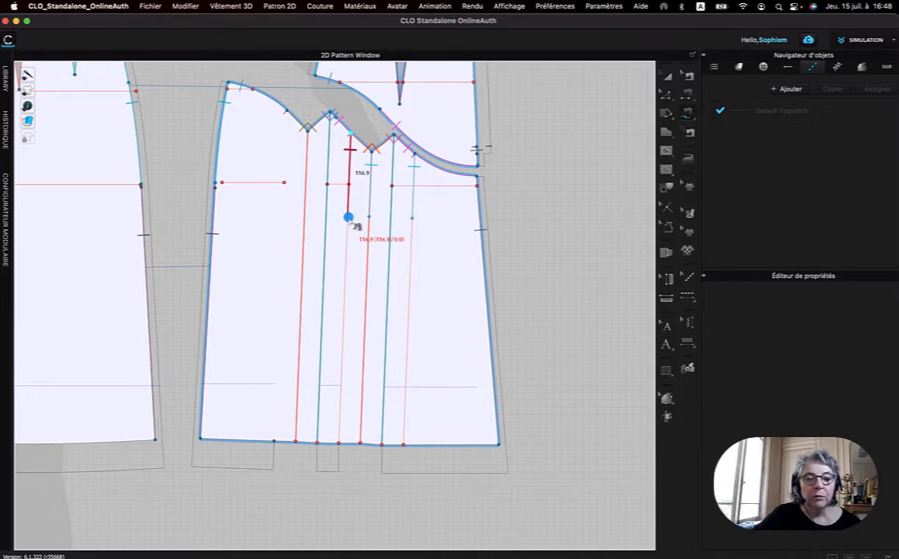
right_click(350, 219)
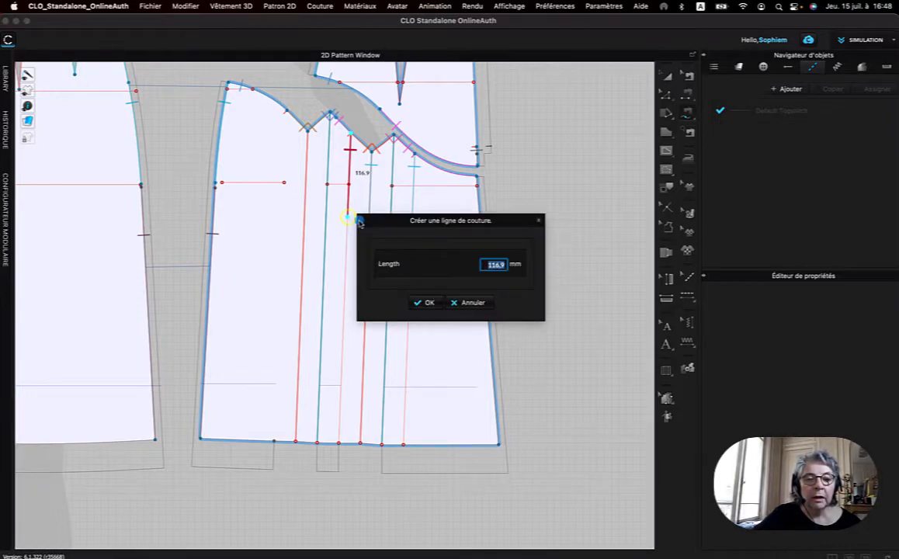
left_click_drag(417, 223, 514, 194)
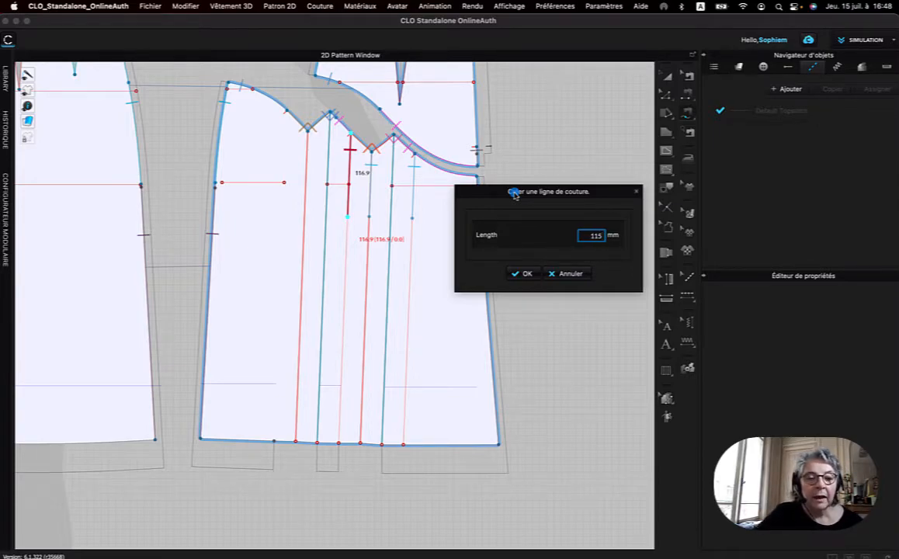
left_click(523, 274)
left_click(307, 129)
left_click(307, 214)
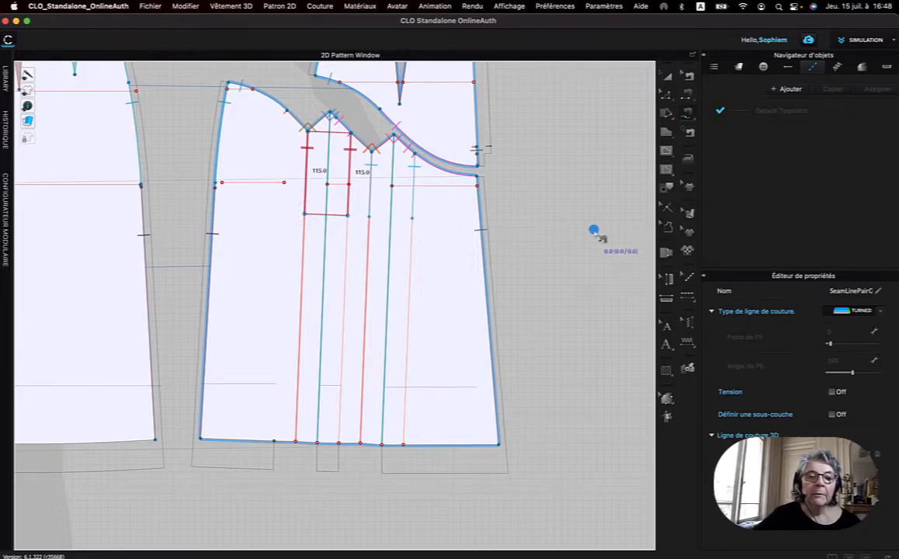
scroll(404, 205, "down", 5)
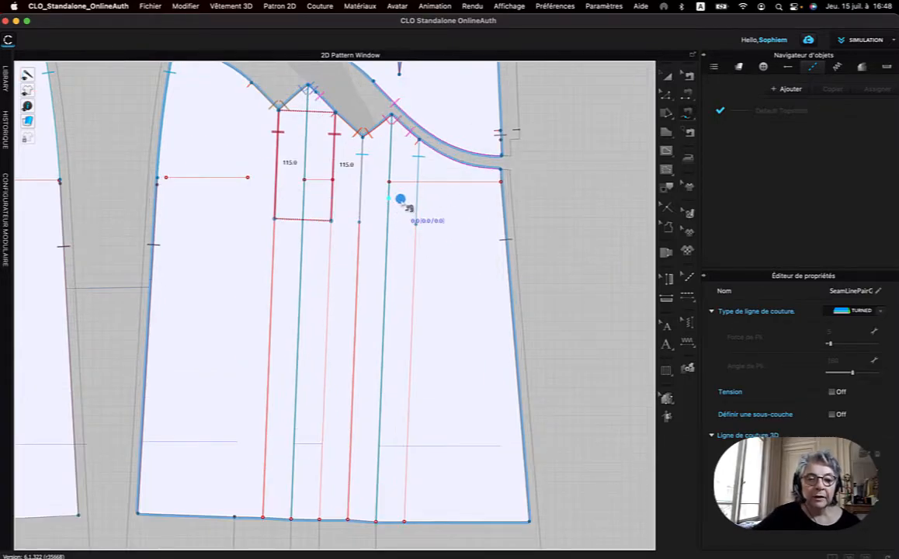
middle_click_drag(402, 204, 587, 255)
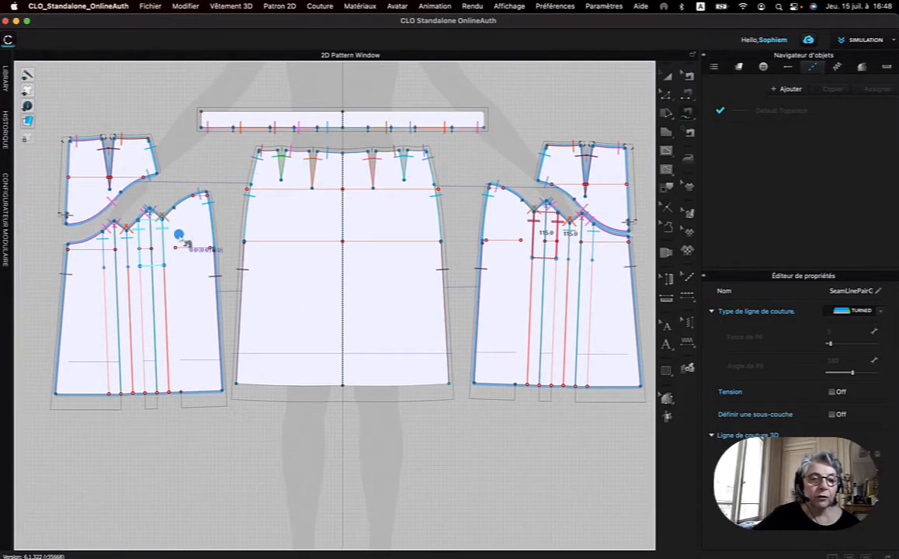
Remove the linked editing between the two lower back panels so each panel can be selected on its own.
left_click(669, 77)
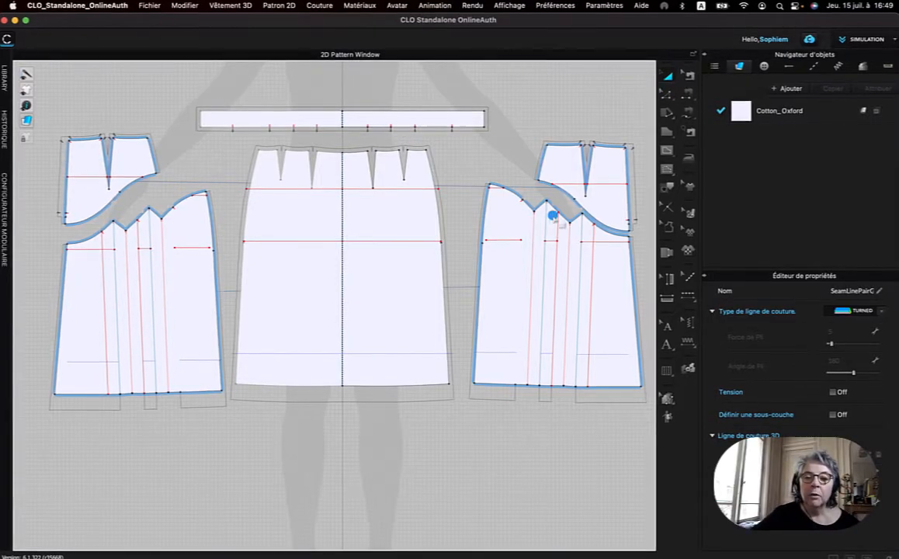
left_click(517, 311)
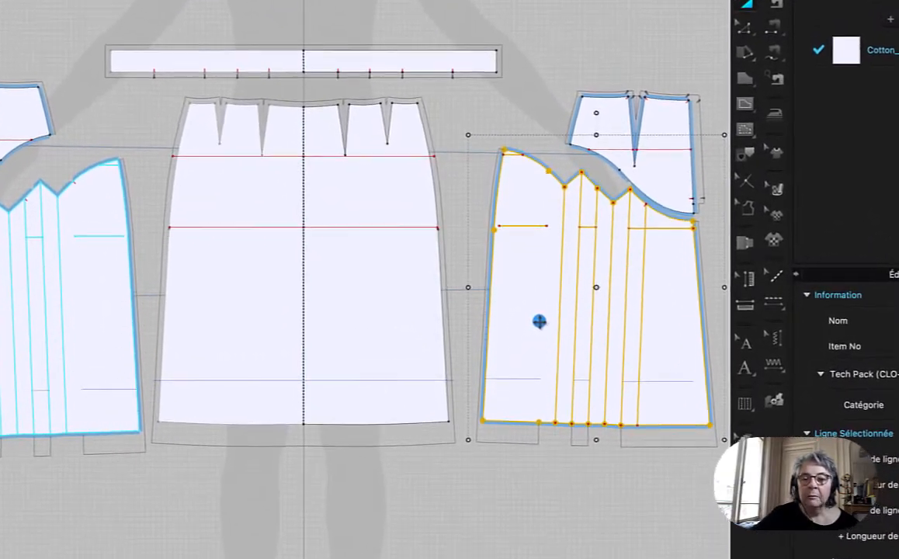
right_click(542, 322)
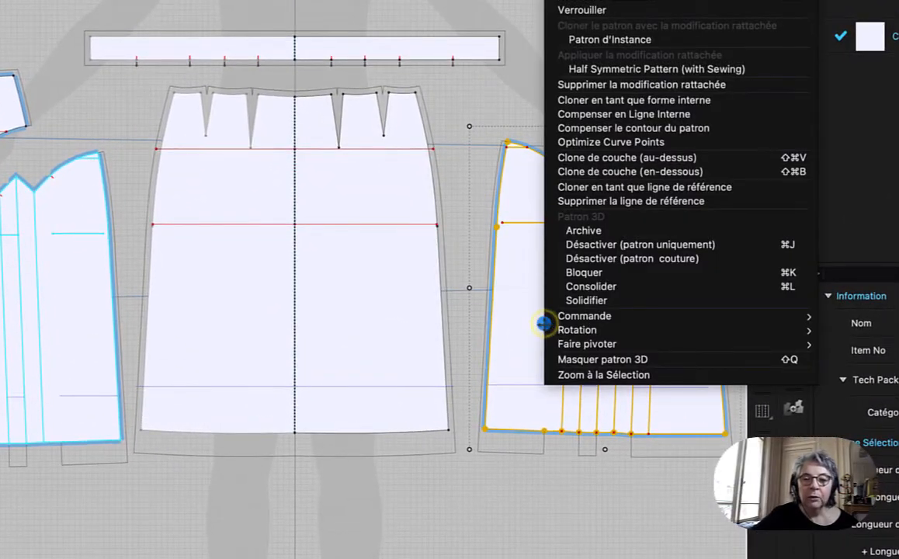
left_click(611, 87)
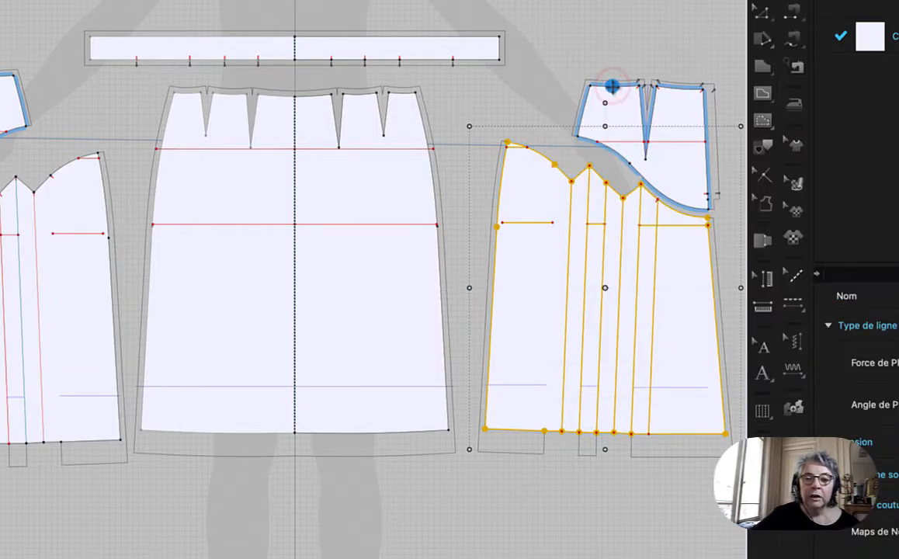
left_click(564, 77)
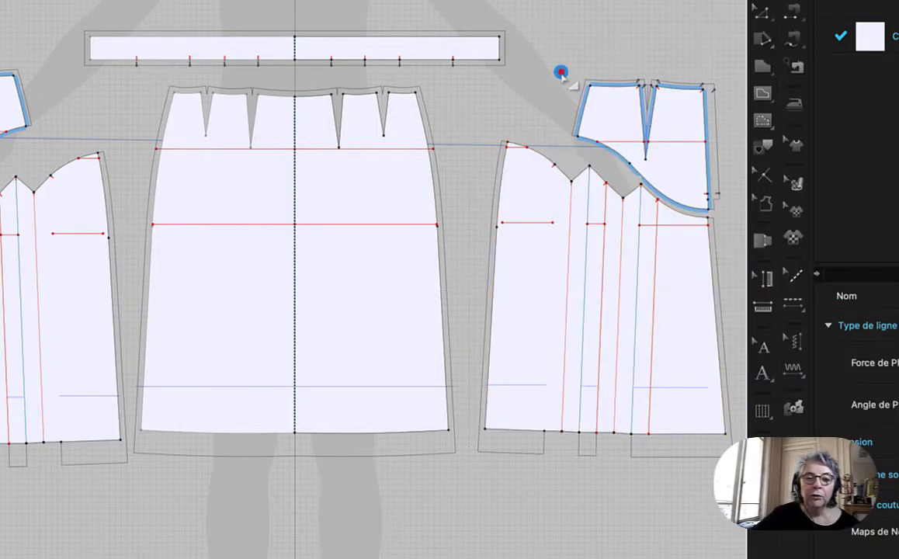
left_click(87, 358)
left_click(550, 367)
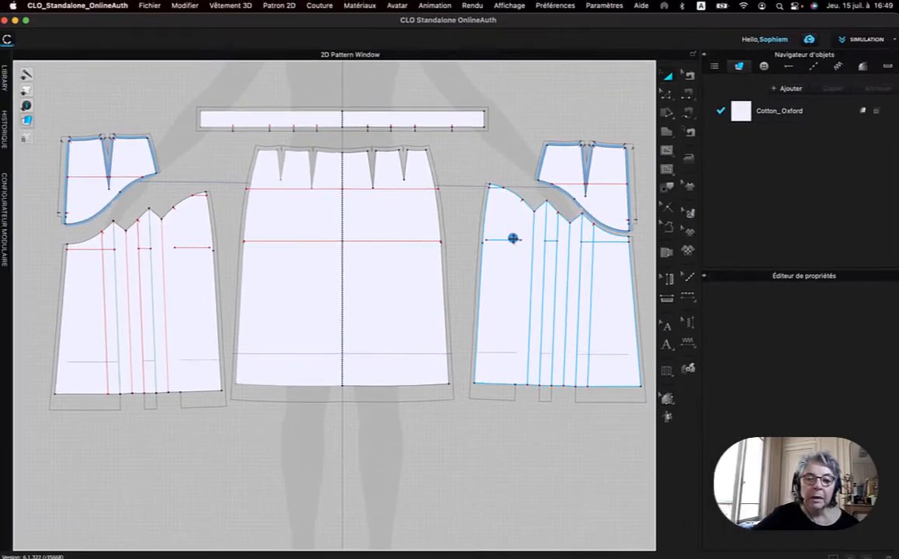
left_click(510, 234)
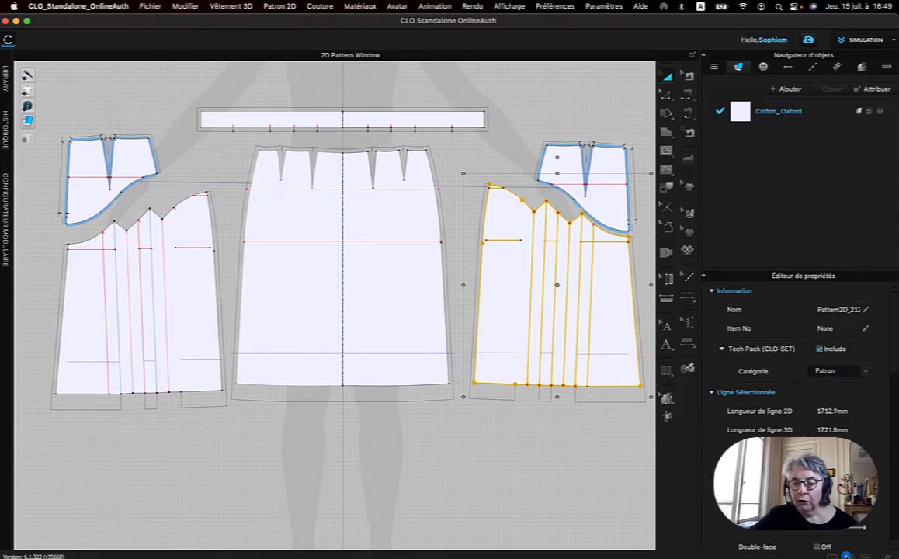
Freeze both back yoke pieces in the 3D garment, working from the back view.
left_click(849, 556)
right_click_drag(233, 259, 366, 243)
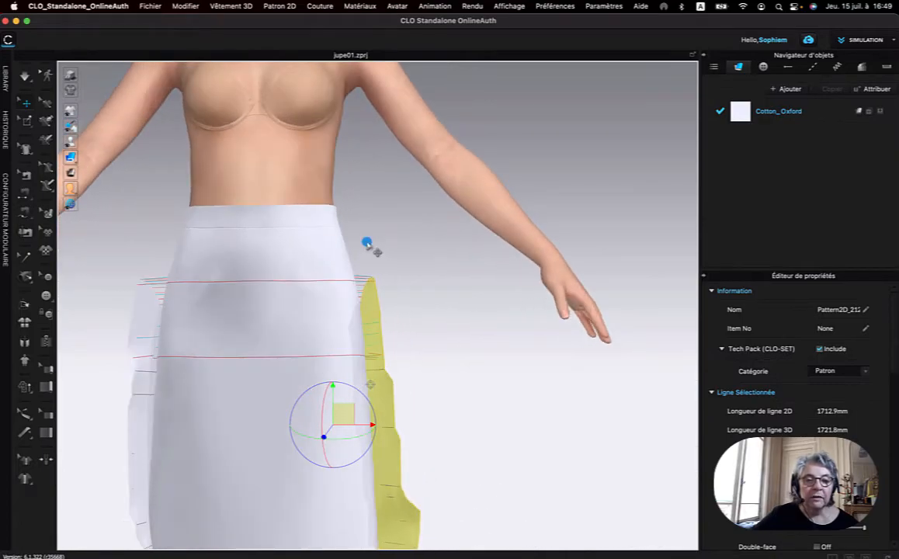
right_click(388, 242)
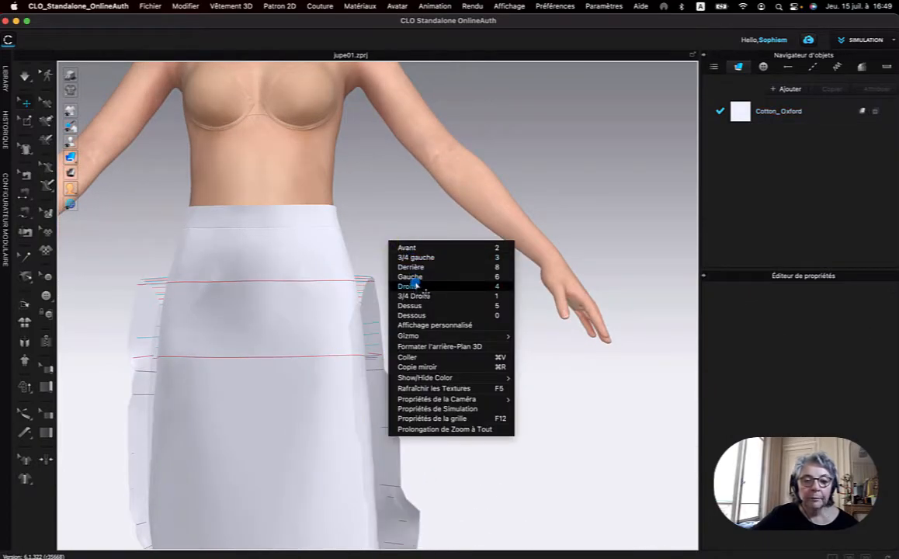
left_click(411, 267)
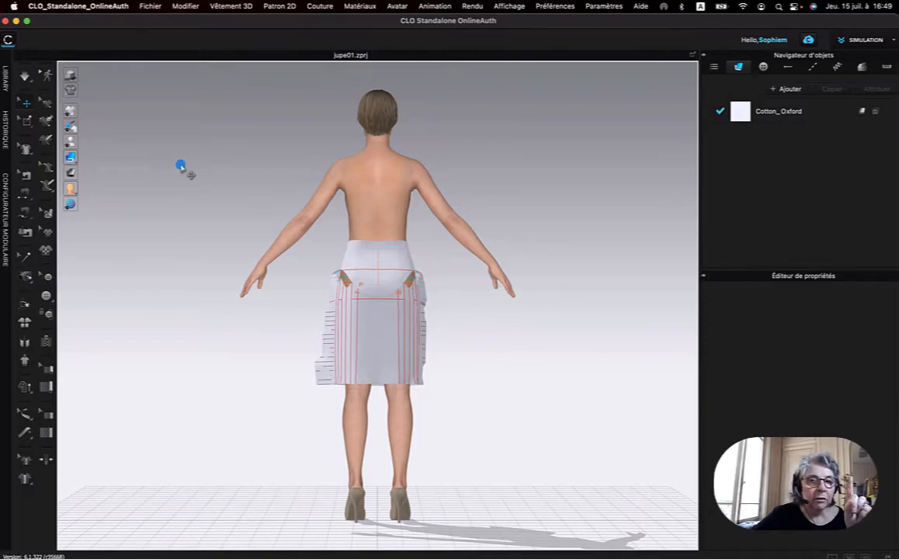
scroll(335, 233, "up", 5)
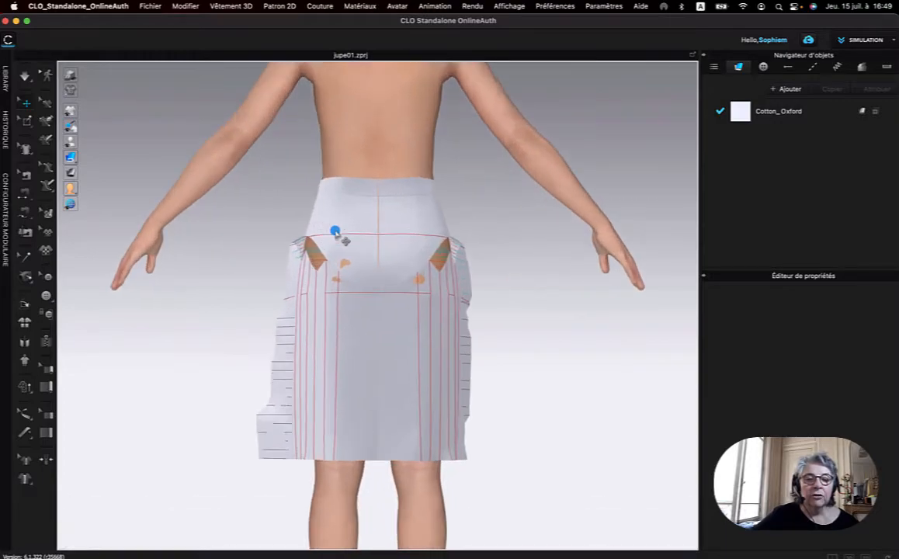
scroll(335, 233, "up", 2)
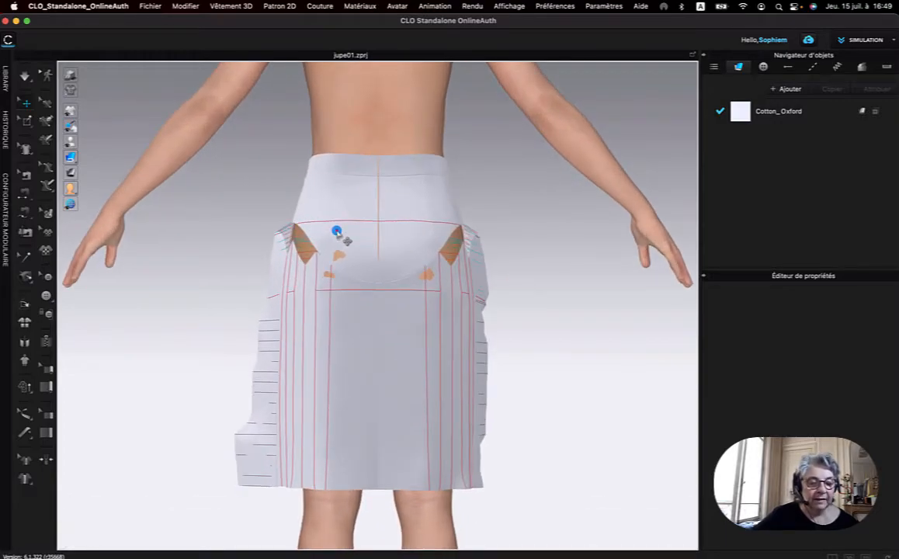
left_click(337, 231)
left_click(412, 242, "shift")
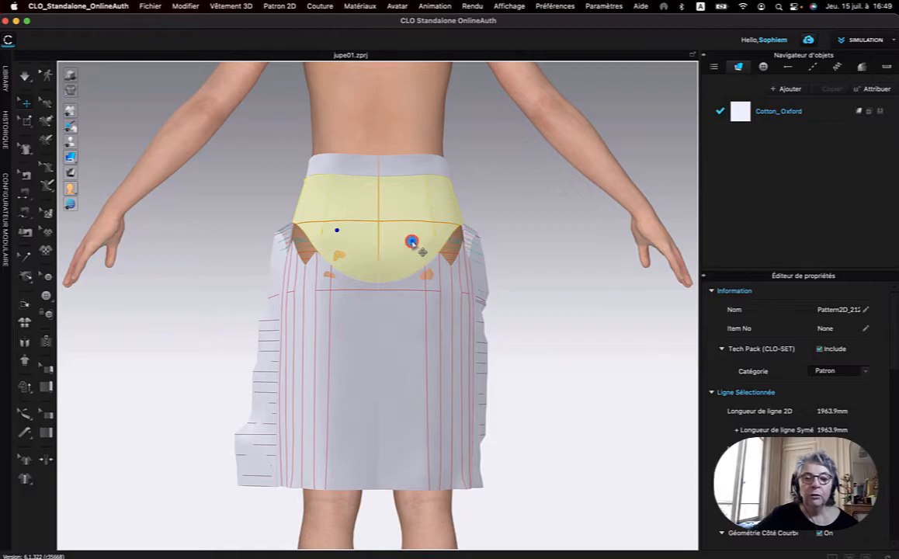
right_click(351, 223)
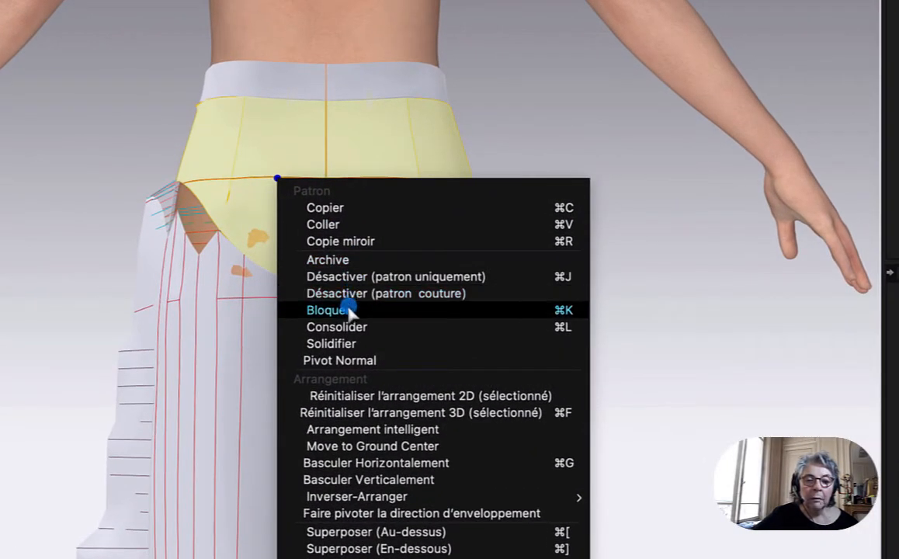
left_click(389, 298)
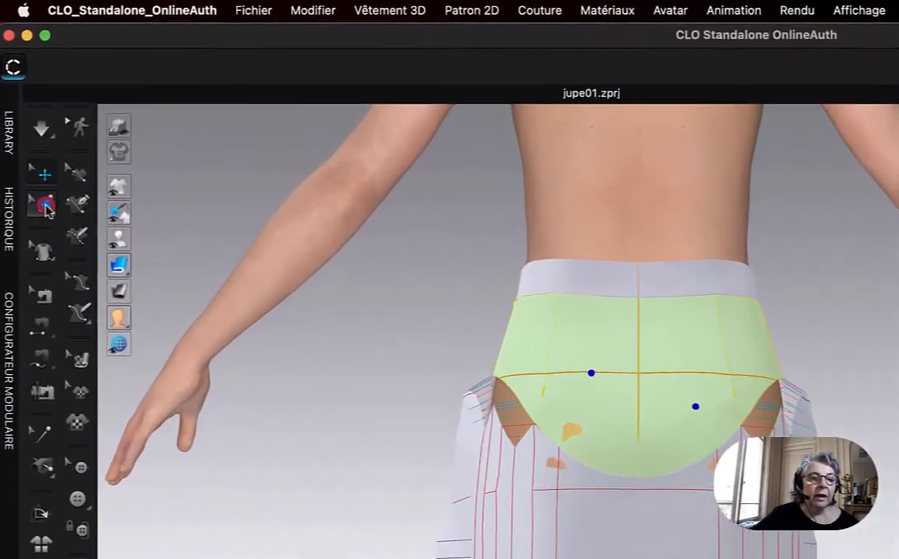
Pin the waistband to hold it on both sides of the centre-back opening, using the box pin tool.
left_click(44, 205)
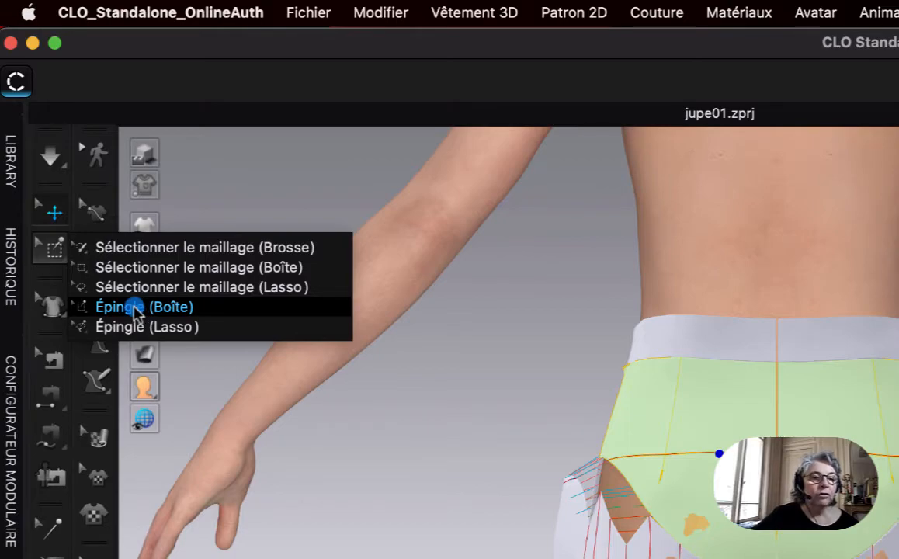
left_click(136, 307)
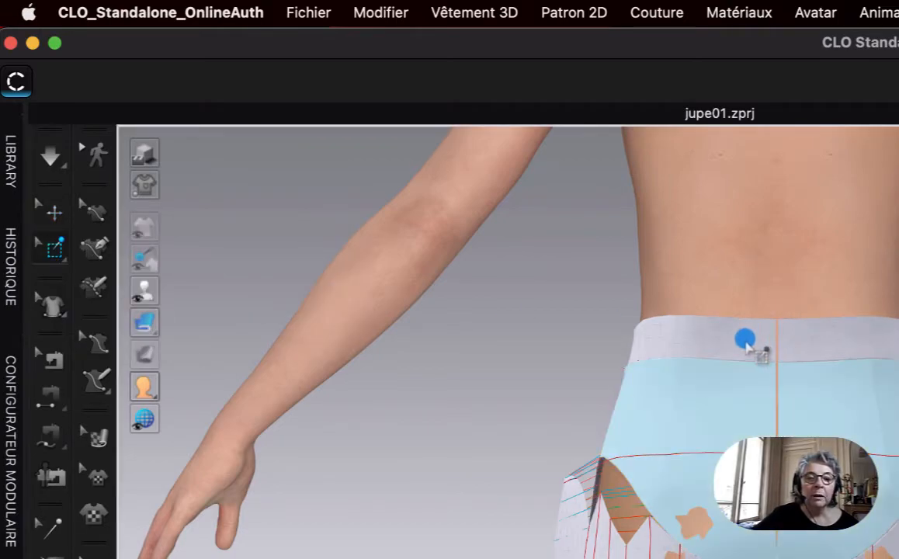
left_click(744, 340)
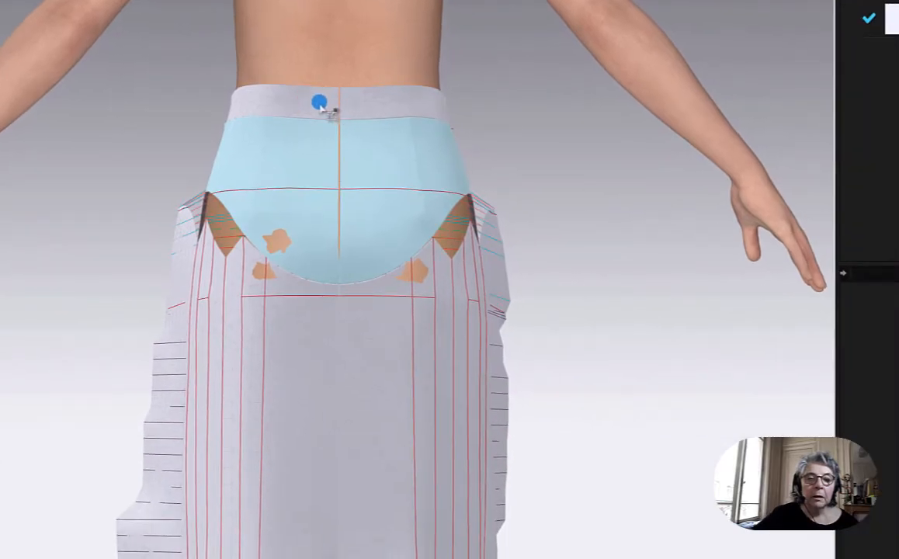
left_click(304, 93)
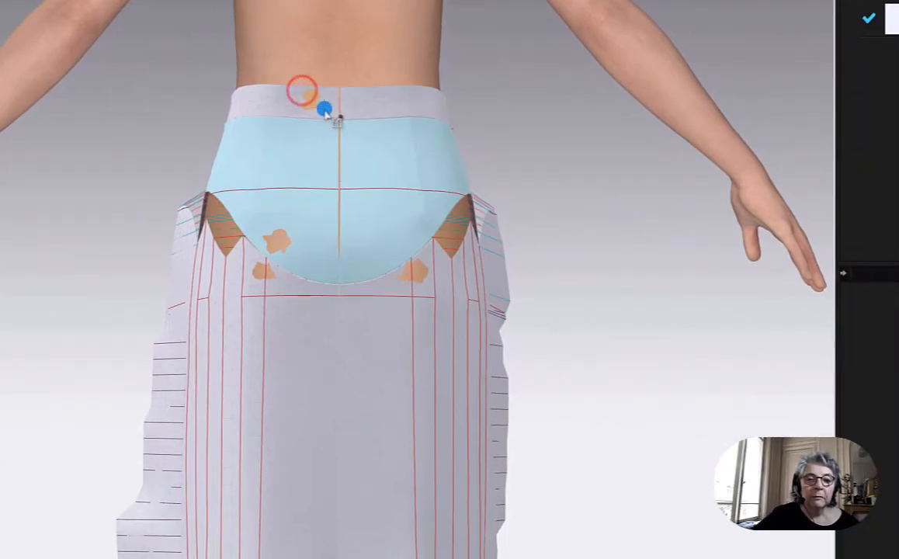
left_click(351, 94)
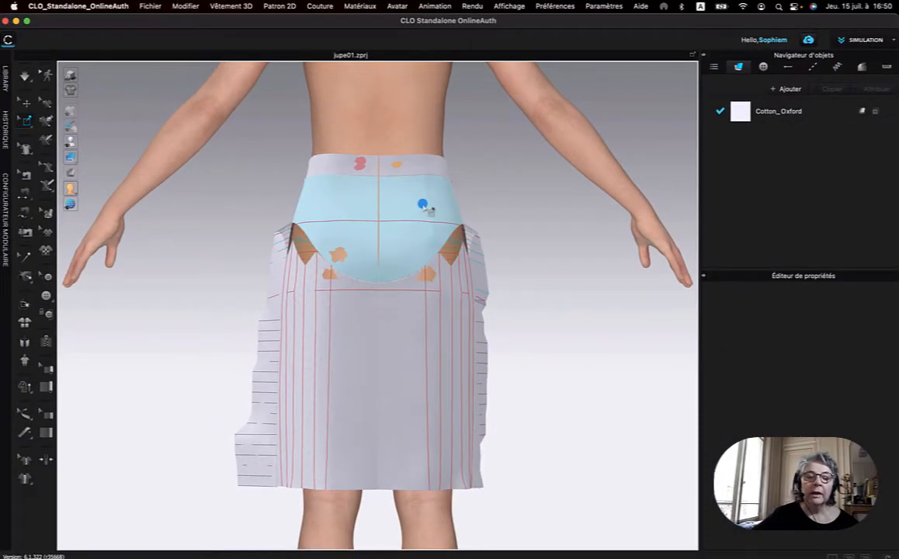
Move the left and right lower back panels slightly outward and away from each other below the frozen yoke.
left_click(26, 102)
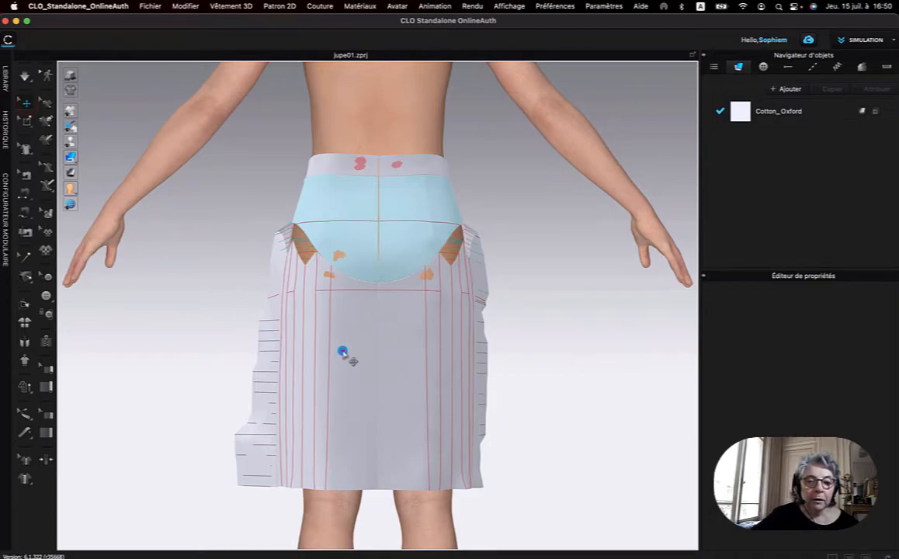
left_click(344, 356)
left_click_drag(354, 344, 349, 349)
left_click(406, 357)
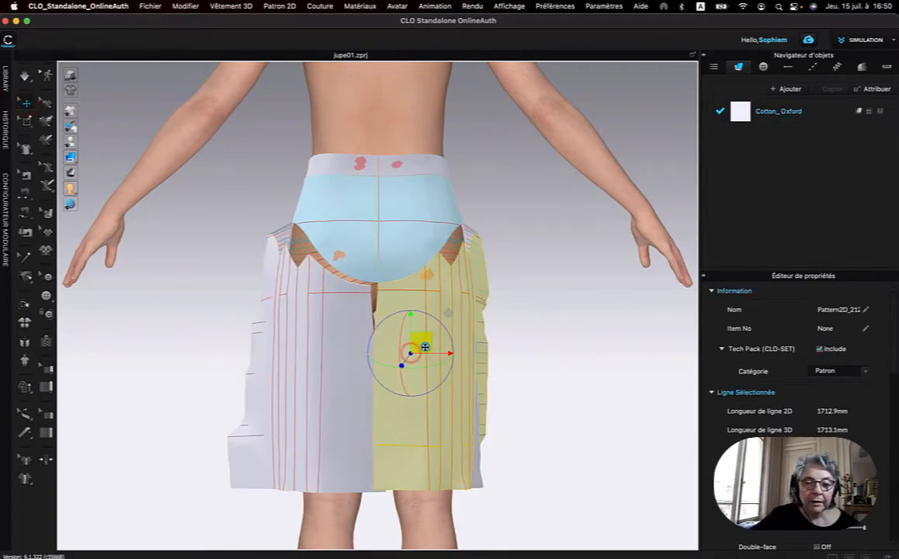
left_click_drag(426, 347, 435, 355)
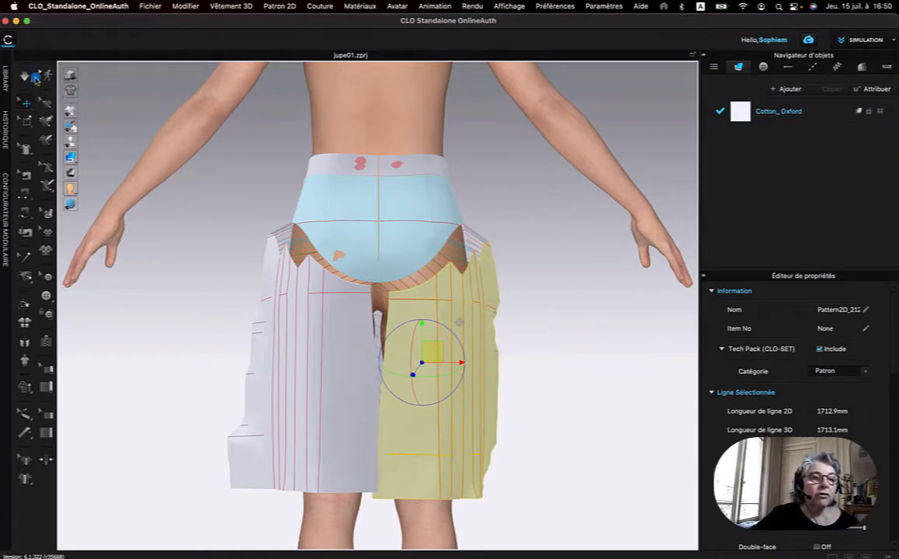
Simulate the skirt and pull the left lower back panel's pleats into flat folds from the yoke to the hem.
left_click(26, 76)
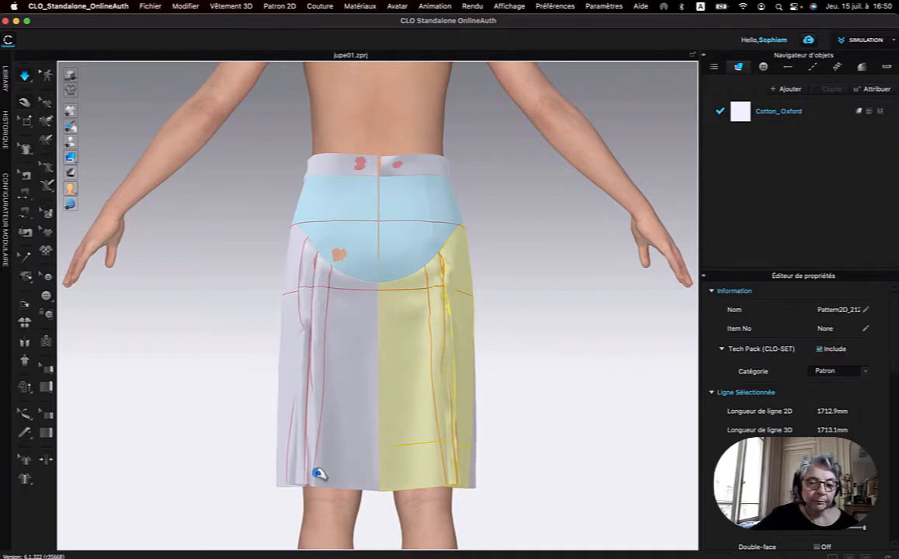
left_click_drag(315, 476, 316, 485)
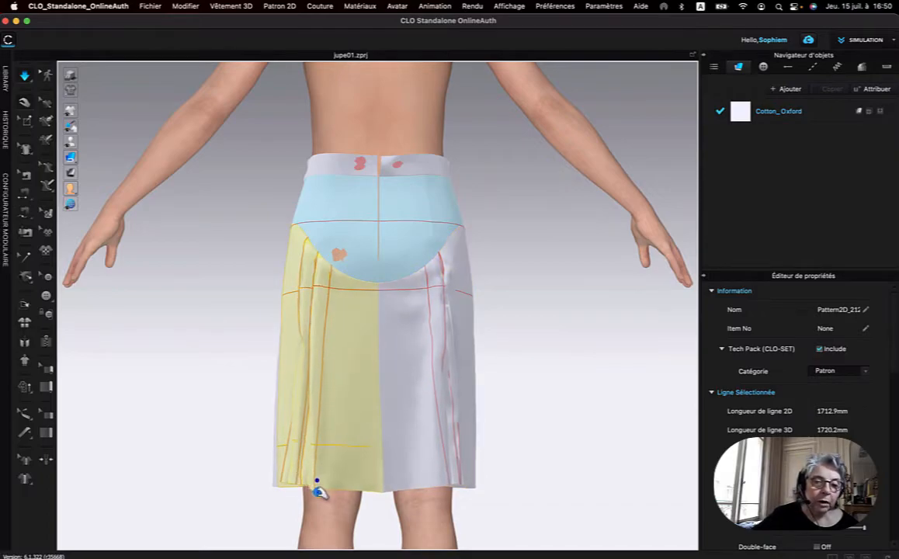
right_click_drag(252, 431, 287, 437)
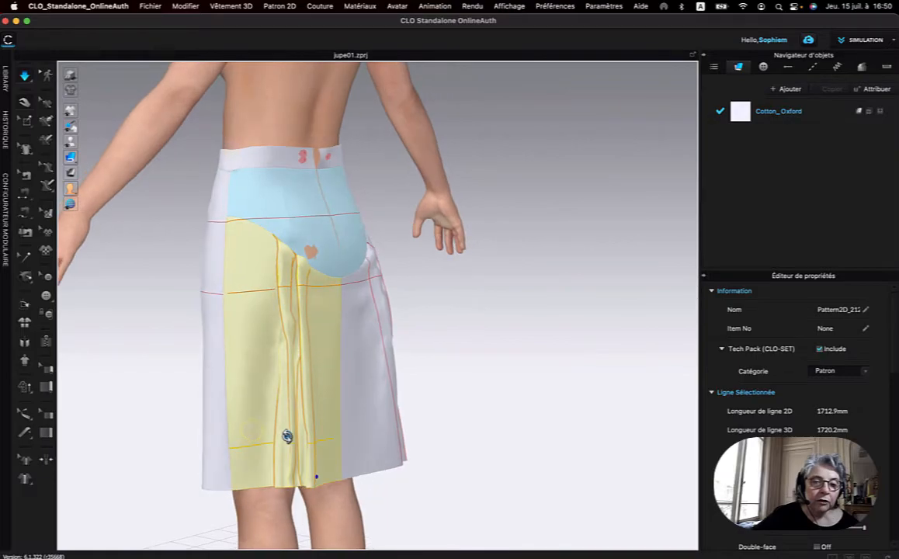
mouse_move(288, 467)
left_mouse_down()
mouse_move(279, 486)
mouse_move(263, 481)
mouse_move(302, 461)
left_mouse_up()
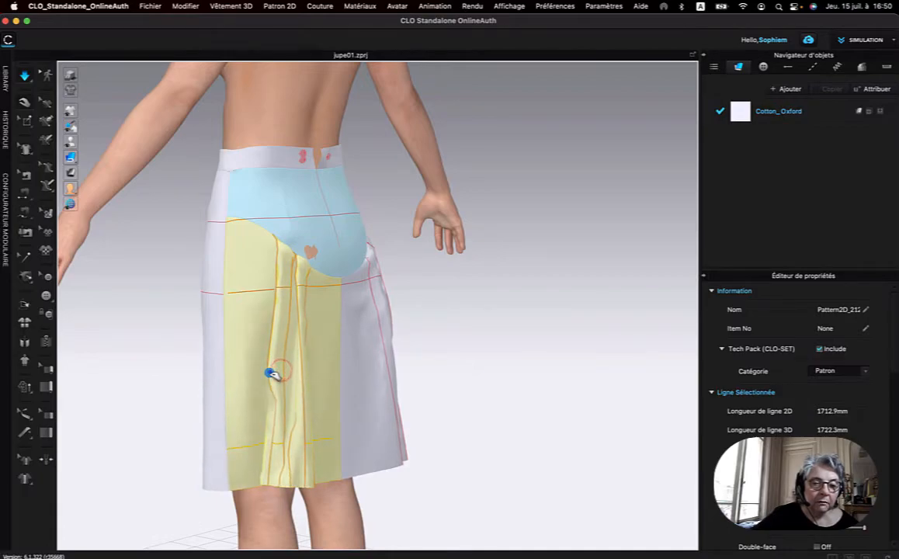
left_click_drag(268, 490, 274, 494)
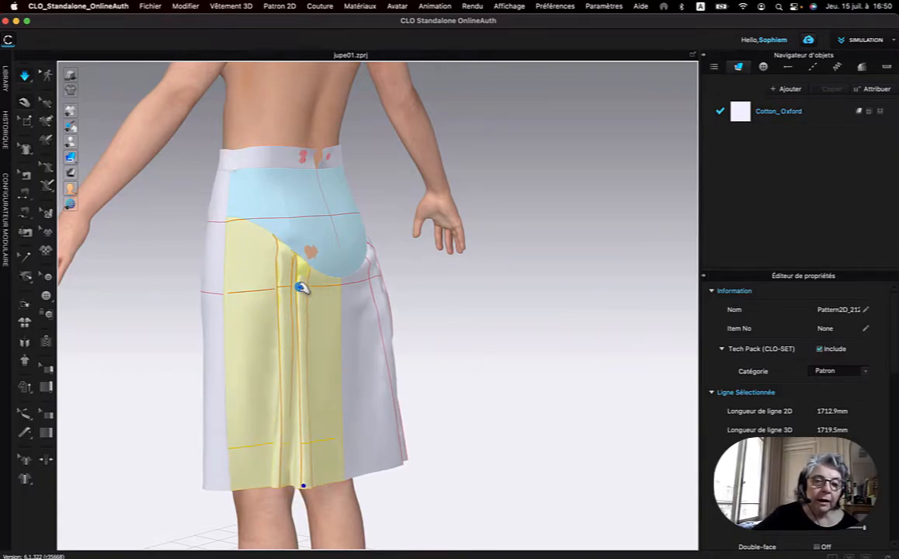
left_click_drag(299, 287, 312, 305)
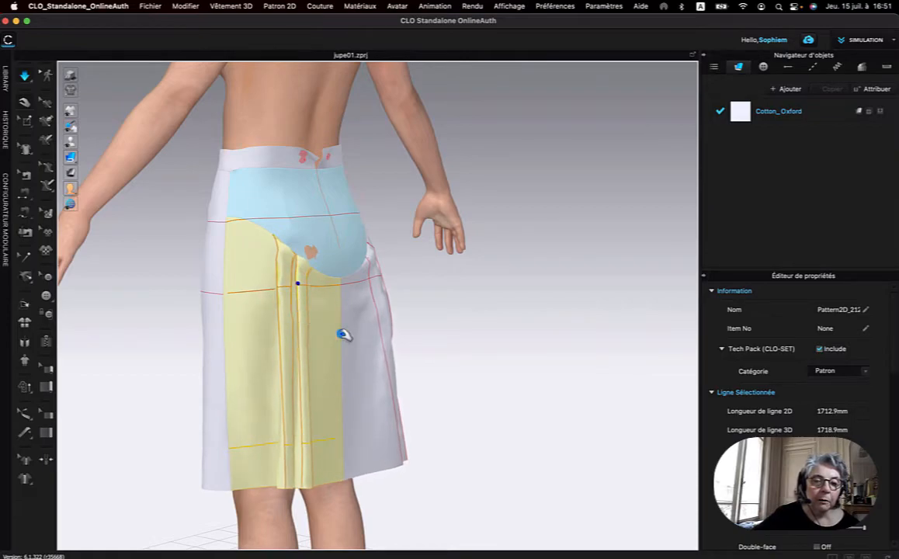
Pull the right lower back panel's pleats toward flat folds at the hem and below the yoke while simulating.
right_click_drag(432, 309, 366, 307)
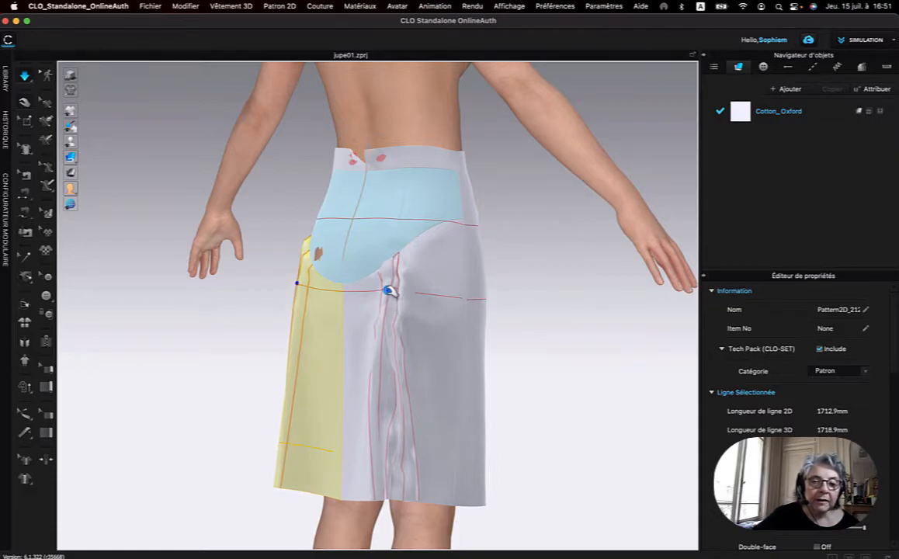
left_click(389, 291)
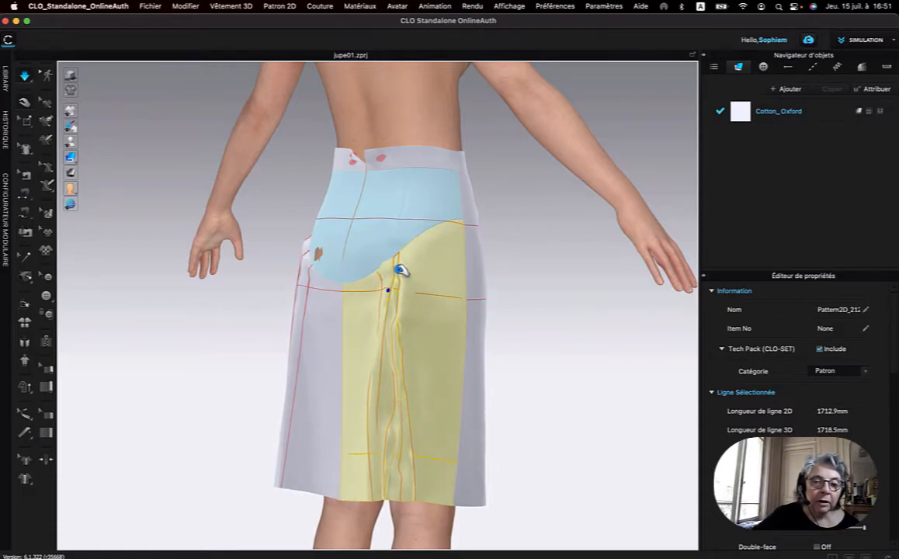
left_click_drag(367, 430, 354, 441)
left_click_drag(414, 498, 387, 504)
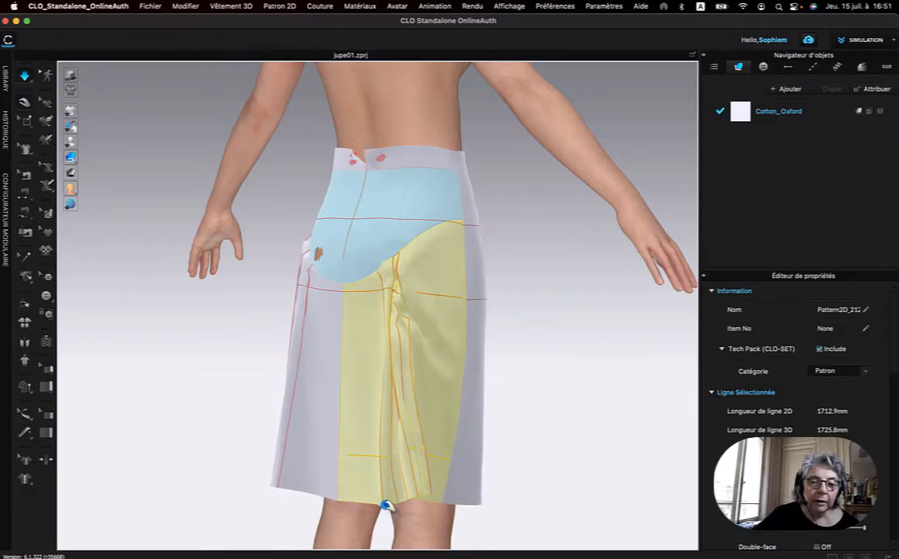
left_click_drag(407, 490, 396, 508)
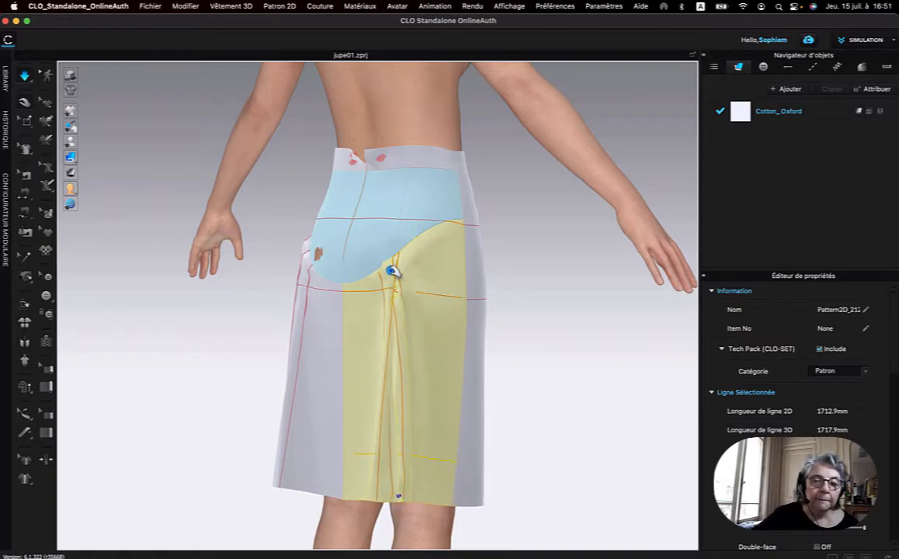
scroll(402, 282, "up", 5)
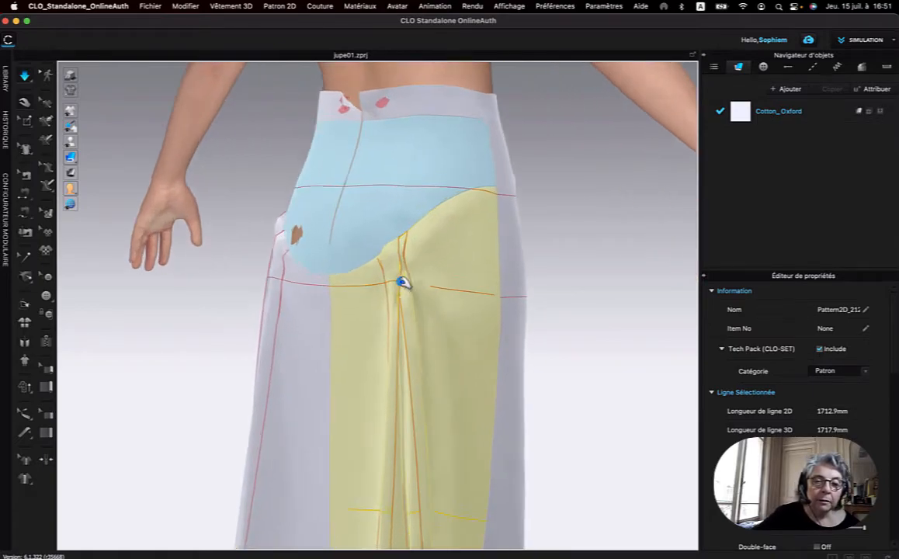
mouse_move(409, 317)
right_mouse_down()
mouse_move(436, 326)
mouse_move(405, 324)
right_mouse_up()
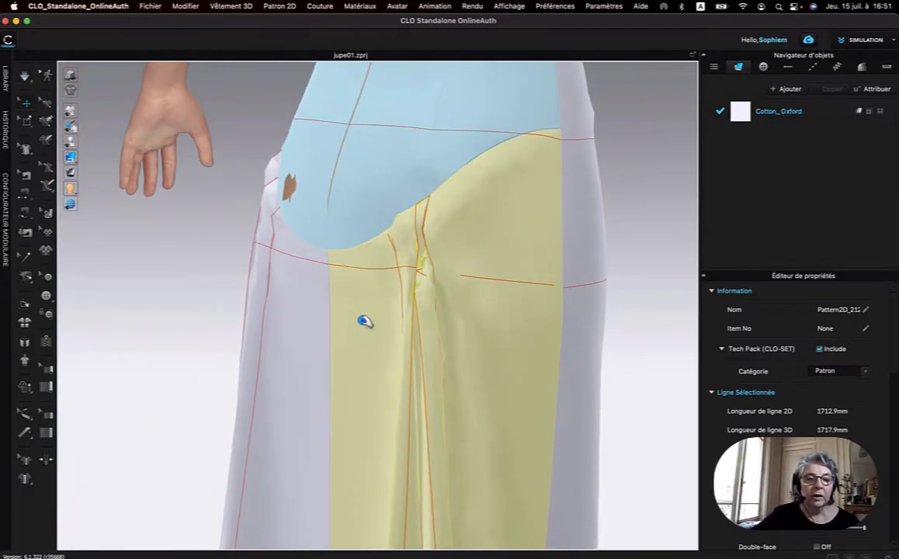
Move the left lower back panel slightly down from the frozen yoke and select the right lower back panel.
scroll(210, 225, "up", 3)
scroll(211, 224, "down", 5)
right_click_drag(300, 228, 339, 233)
left_click(227, 224)
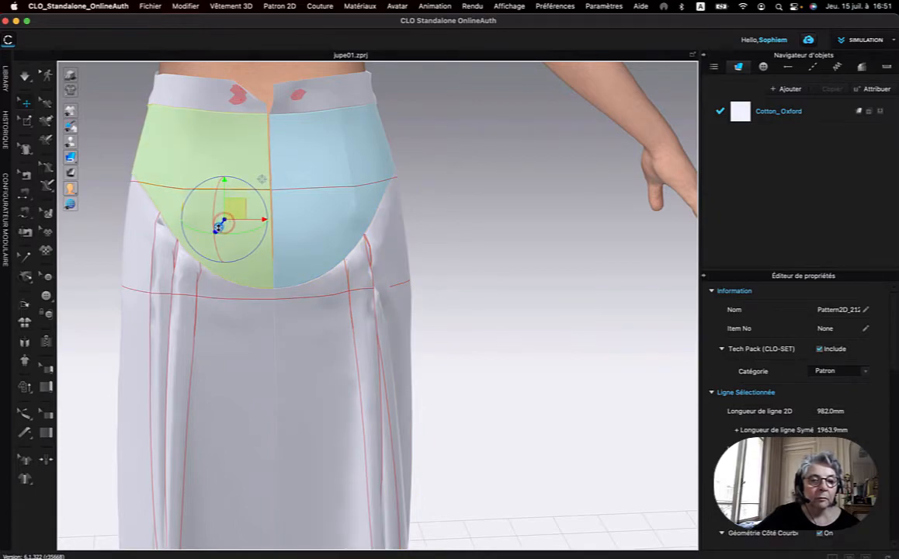
left_click(195, 322)
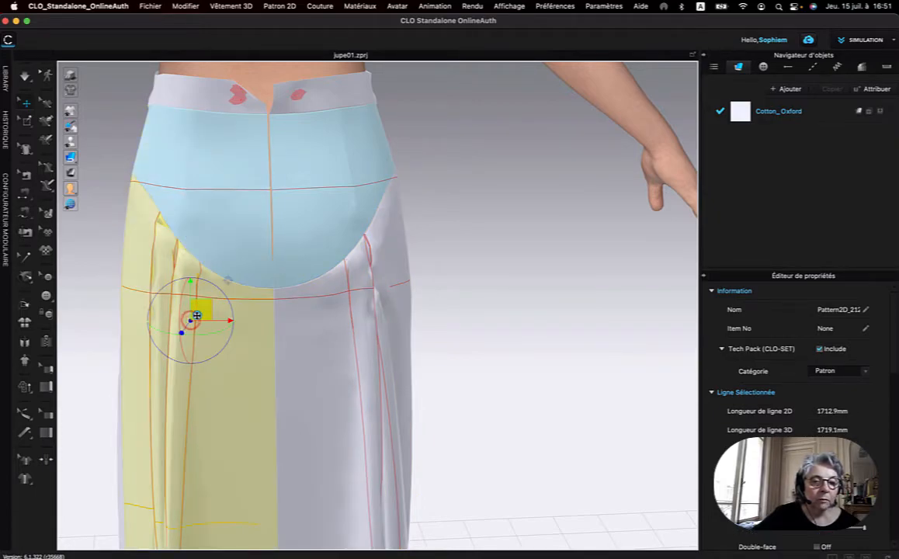
left_click_drag(180, 271, 180, 267)
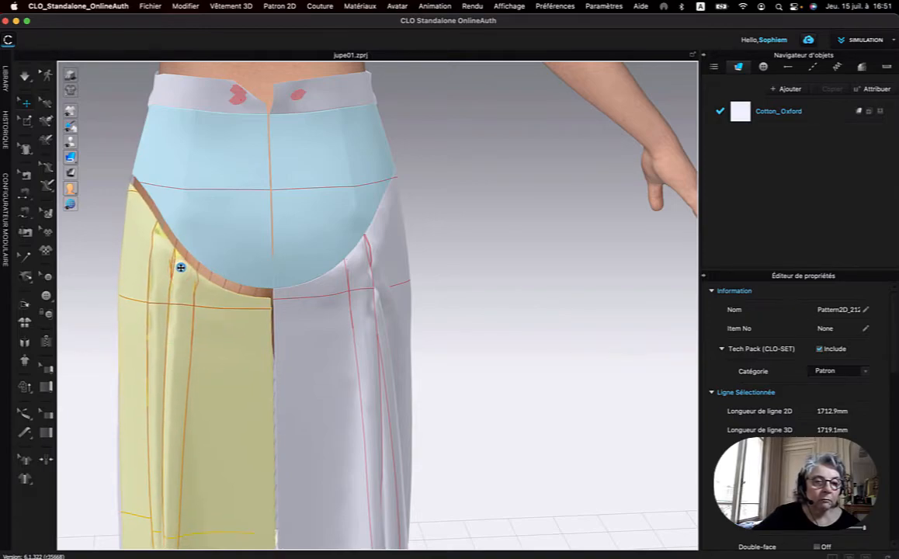
left_click(339, 332)
right_click_drag(422, 311, 386, 313)
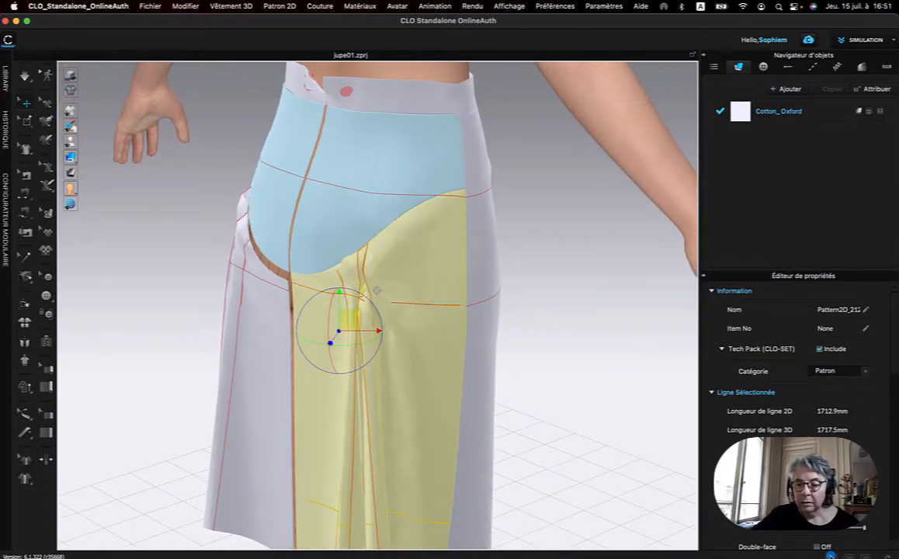
Show the 2D pattern and delete the short vertical seams that close the two pleats of the right lower back panel.
left_click(833, 555)
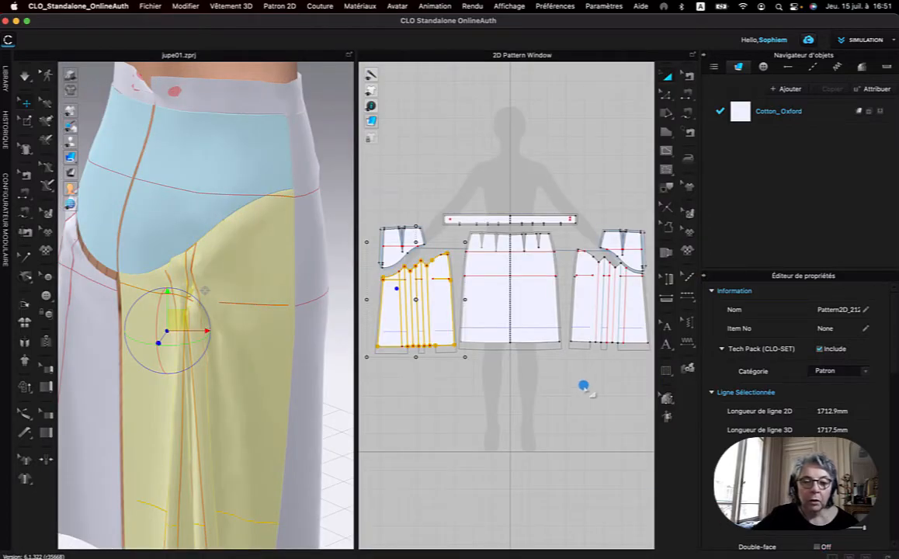
scroll(422, 267, "up", 5)
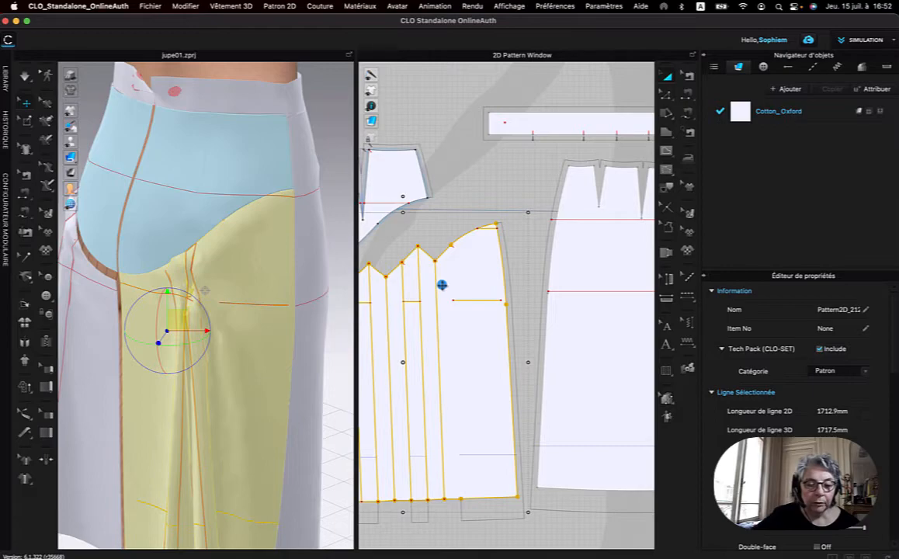
scroll(534, 279, "up", 5)
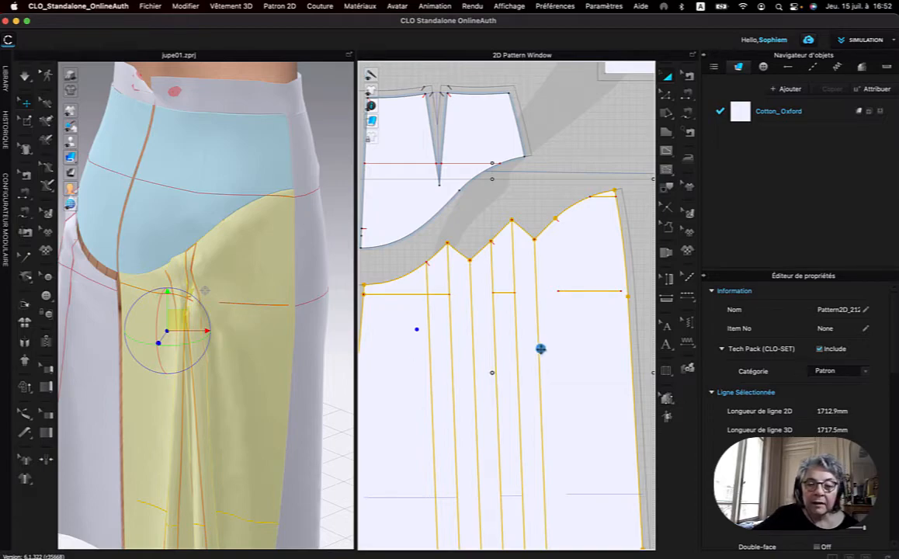
left_click(688, 72)
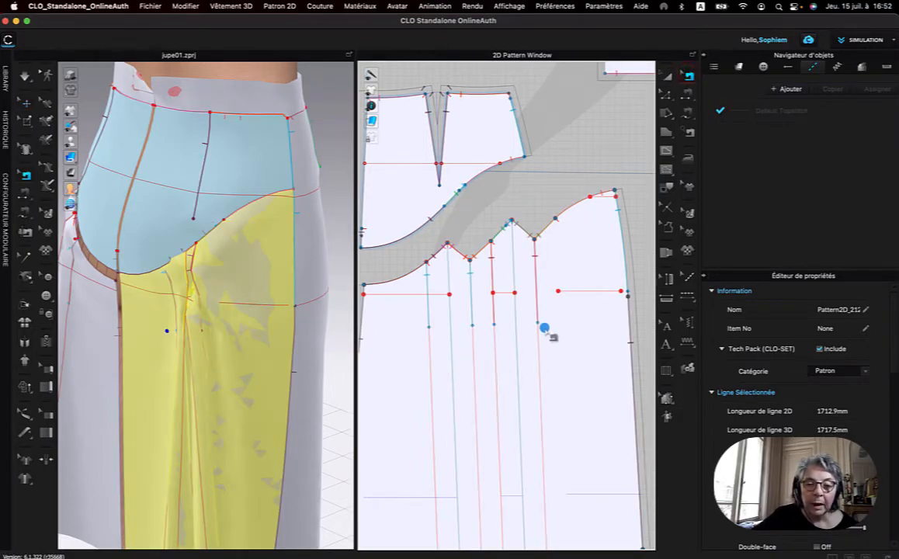
left_click(536, 303)
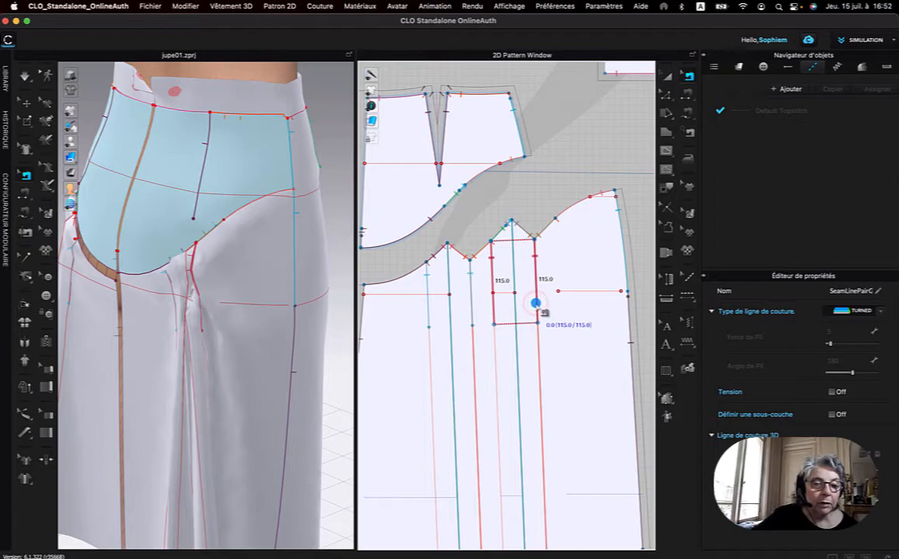
left_click(428, 313)
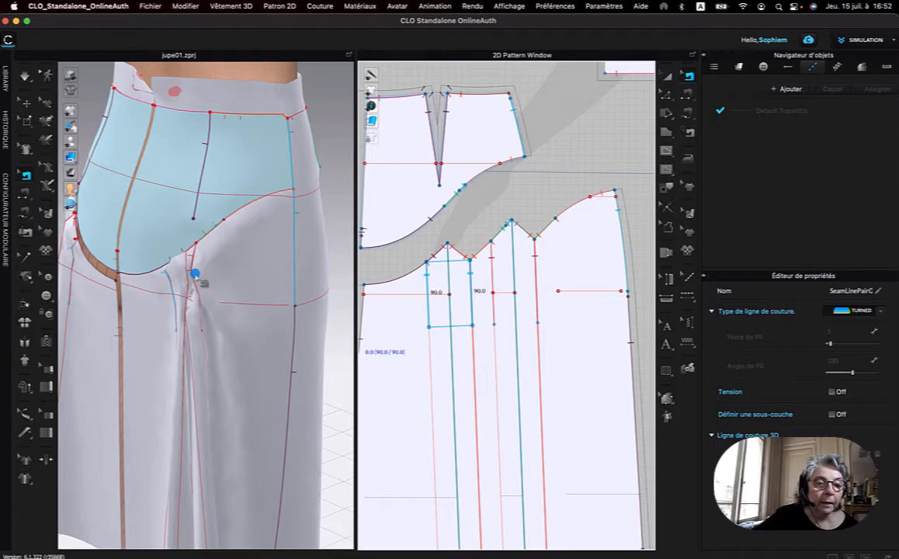
left_click(458, 326)
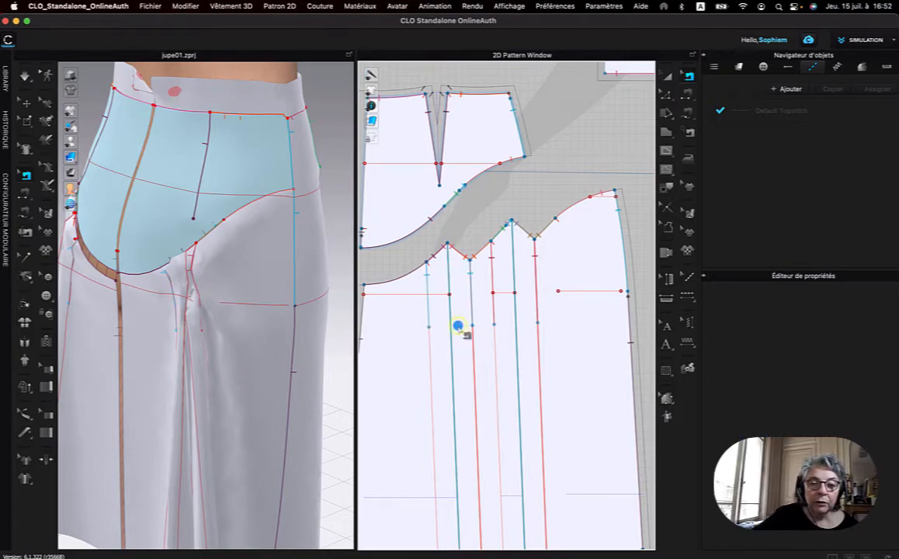
left_click(470, 303)
right_click(469, 302)
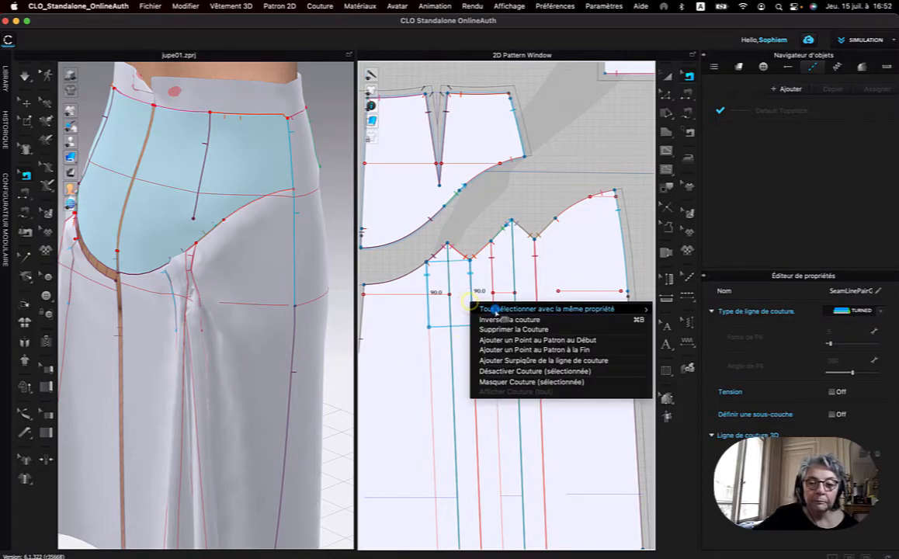
left_click(485, 330)
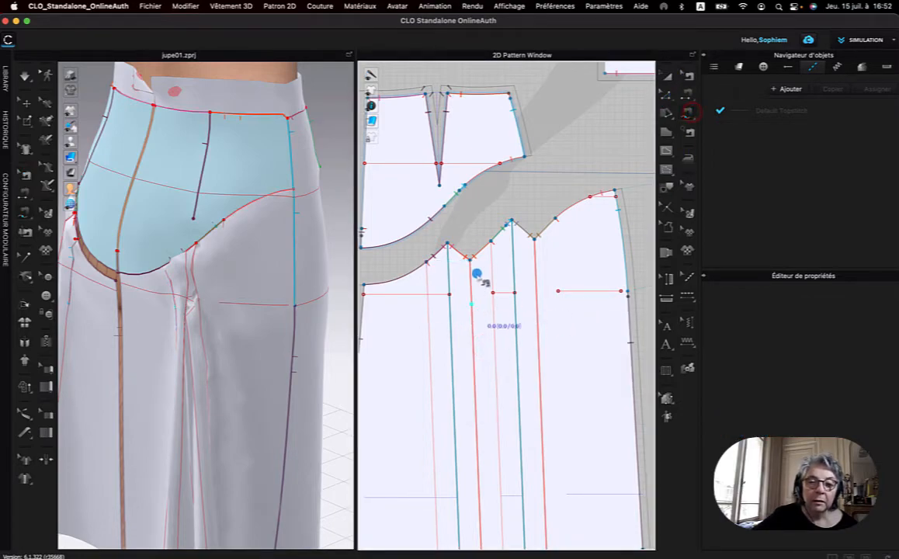
Sew the two edge lines of the pleat nearest centre back together over 90 mm down from the yoke edge, using free sewing.
left_click(425, 262)
right_click(431, 340)
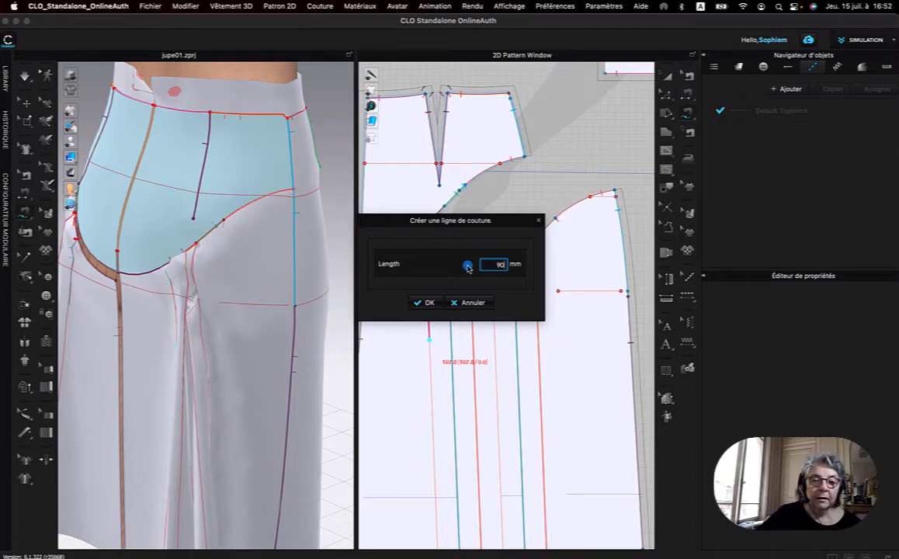
left_click(430, 302)
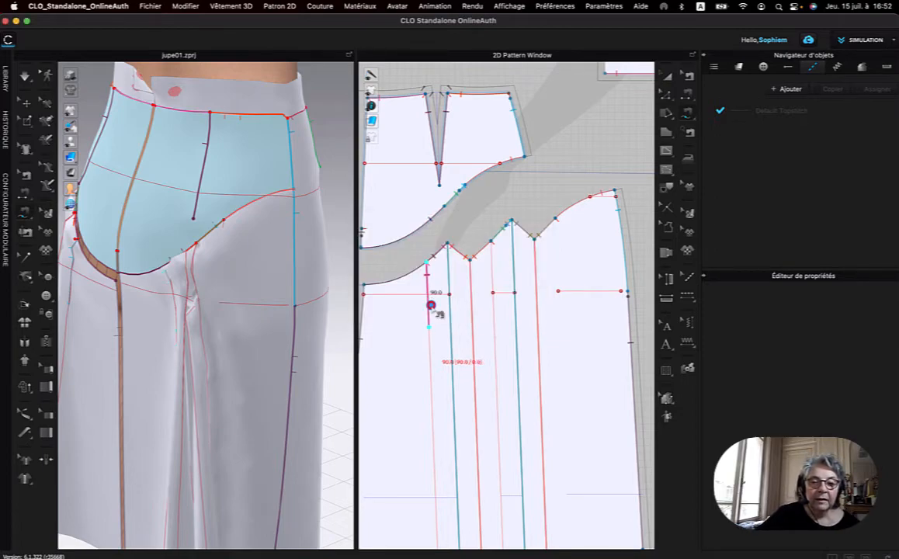
left_click(472, 260)
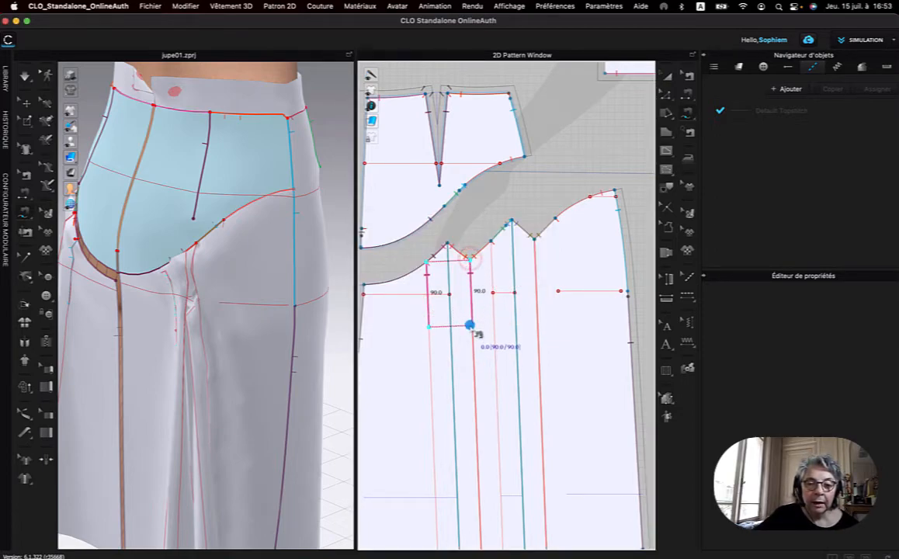
left_click(470, 325)
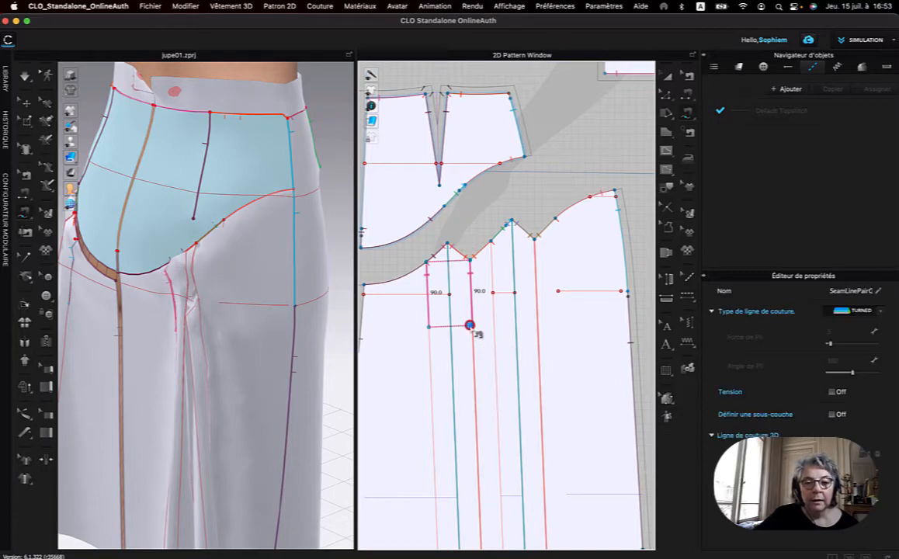
Sew the two edge lines of the pleat nearest the side seam together over 115 mm down from the yoke edge.
left_click(491, 240)
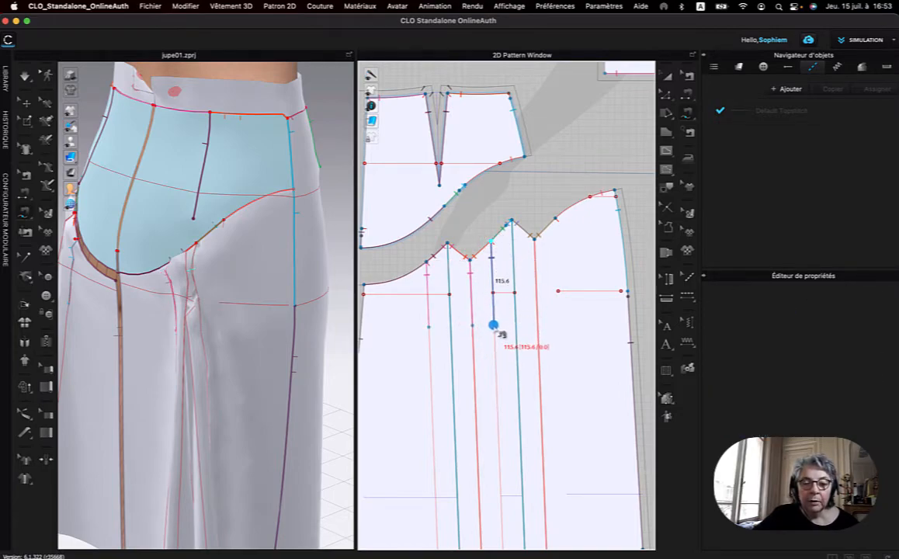
right_click(494, 326)
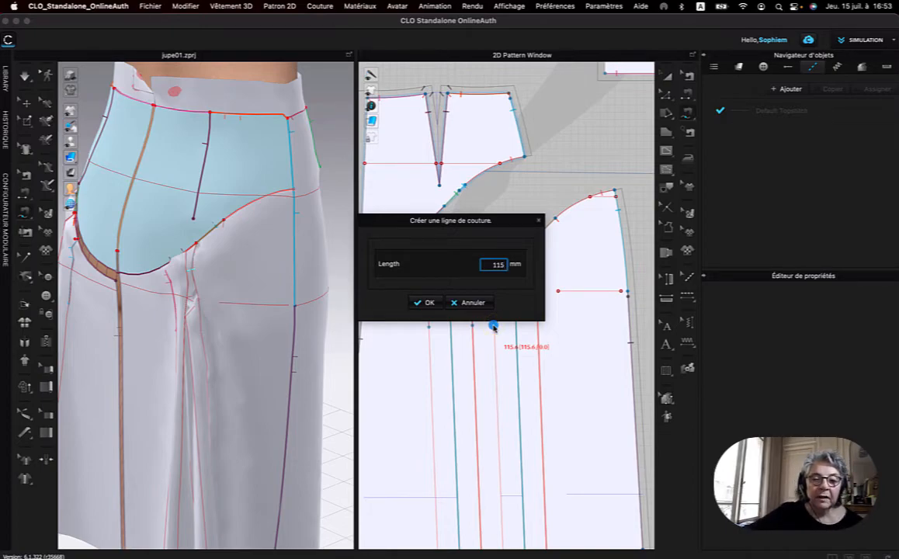
left_click(424, 303)
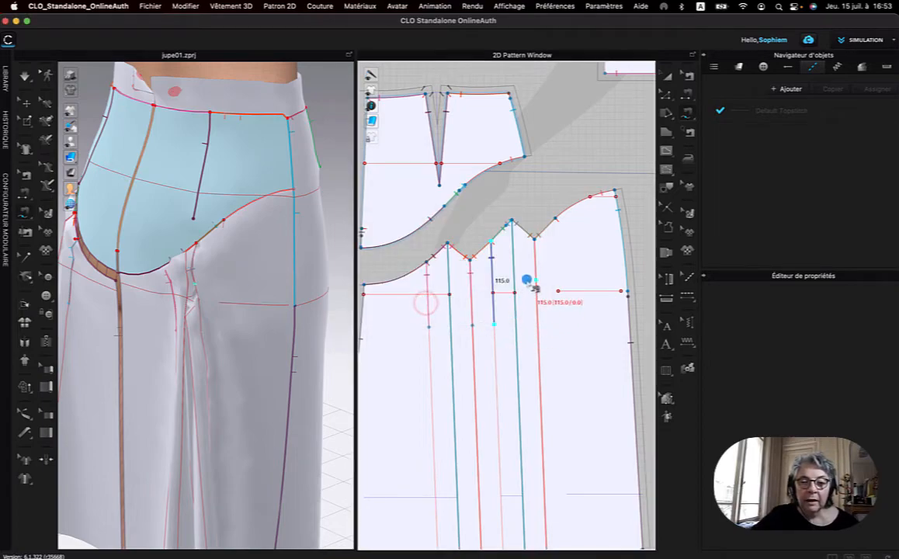
left_click(537, 237)
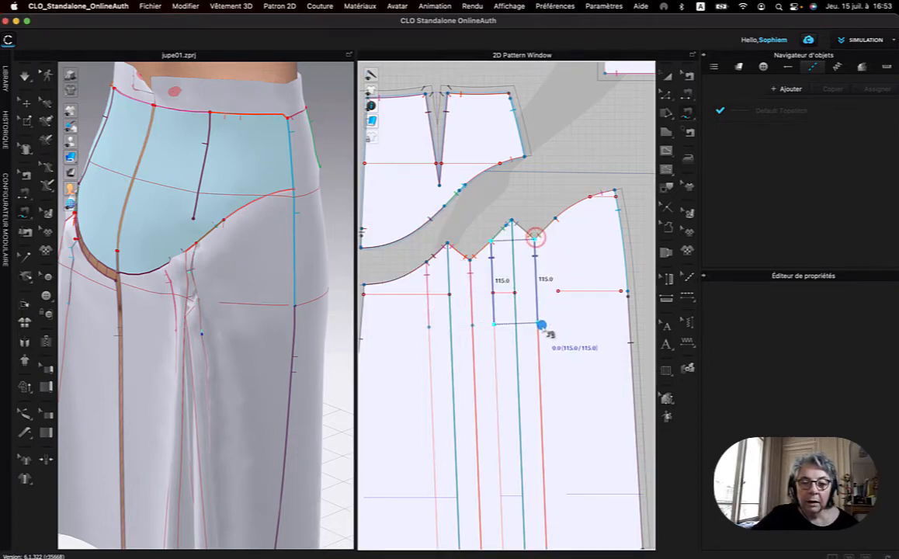
left_click(538, 324)
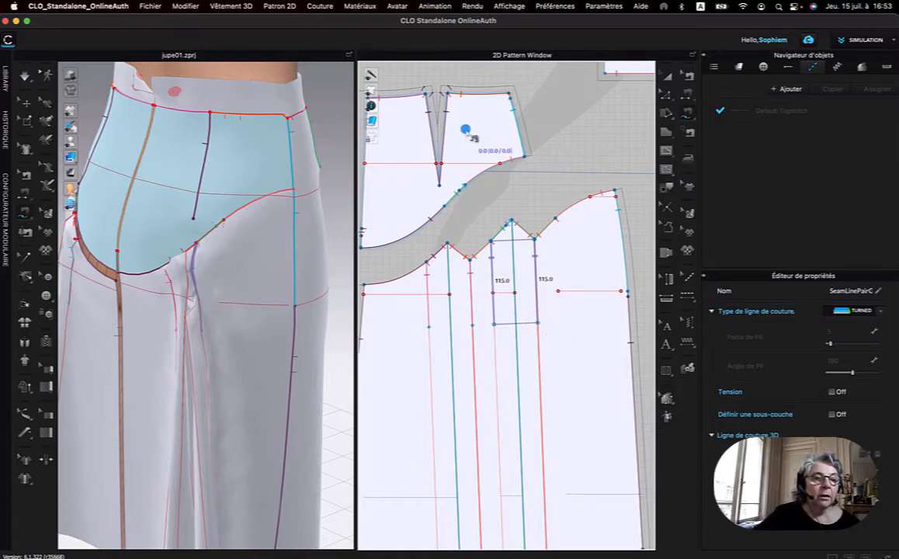
Reset the 3D arrangement of the right lower back panel so it lies flat behind the avatar.
left_click(222, 287)
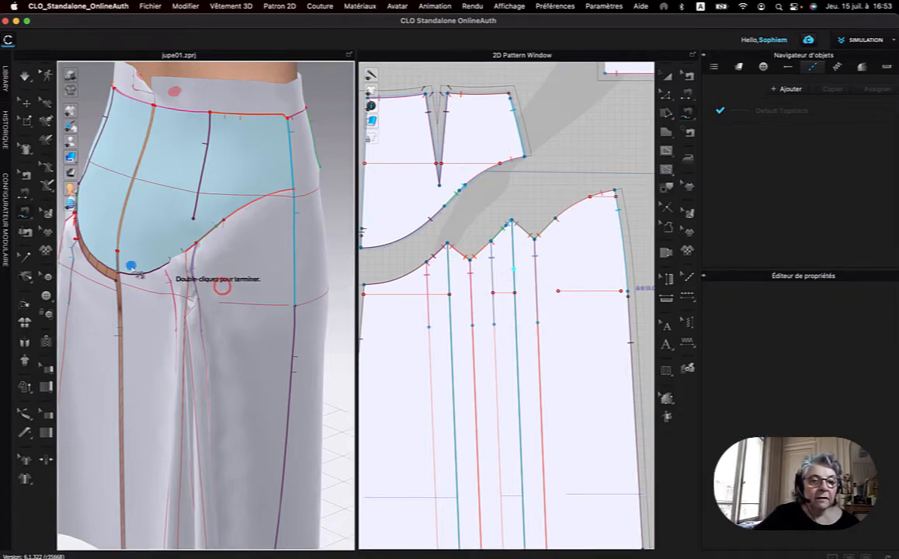
left_click(26, 104)
left_click(231, 289)
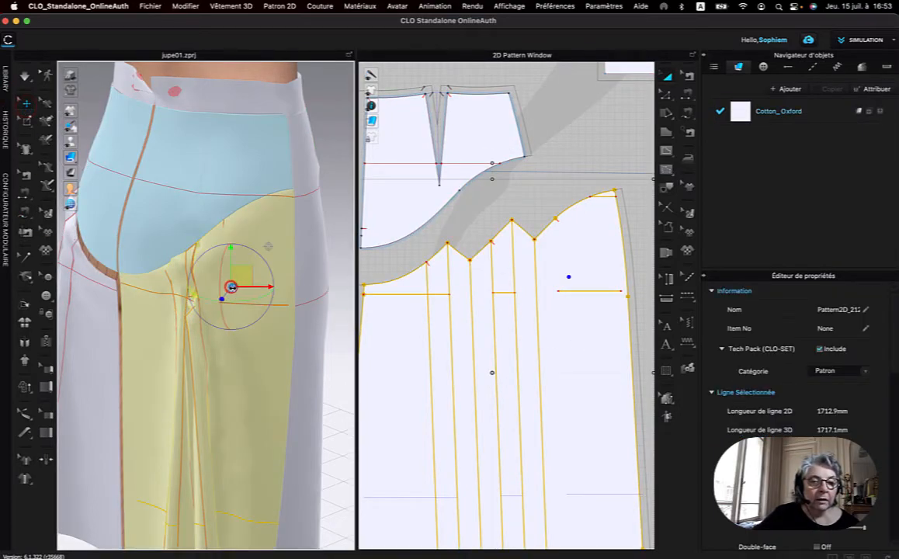
right_click(232, 290)
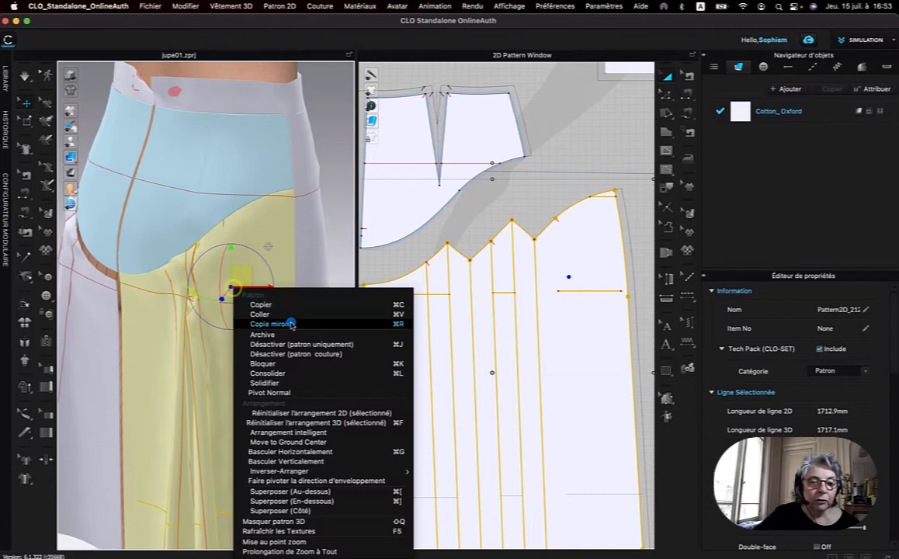
left_click(347, 422)
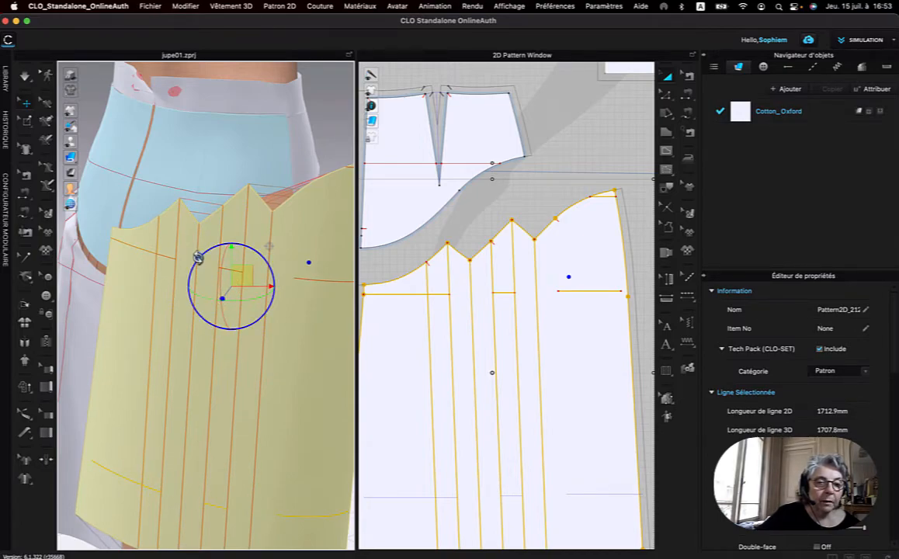
Simulate the skirt and pull the right lower back panel's pleats into flat folds down to the hem.
left_click_drag(196, 258, 210, 299)
scroll(211, 299, "down", 5)
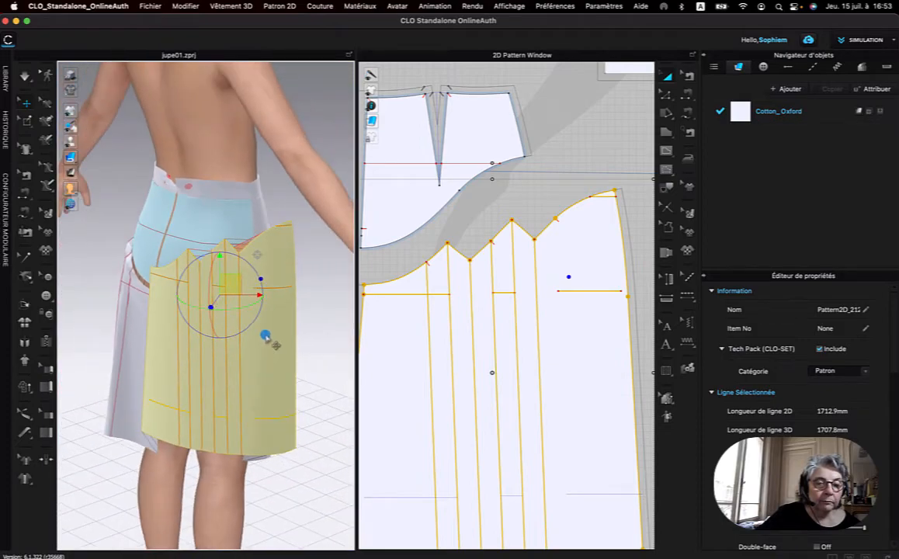
mouse_move(298, 335)
right_mouse_down()
mouse_move(268, 337)
mouse_move(290, 337)
right_mouse_up()
left_click(26, 78)
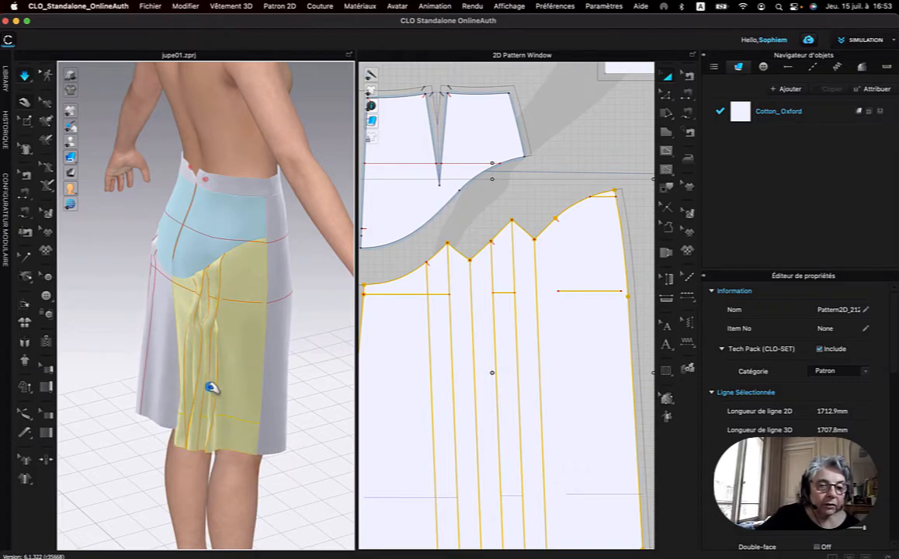
left_click_drag(211, 389, 221, 448)
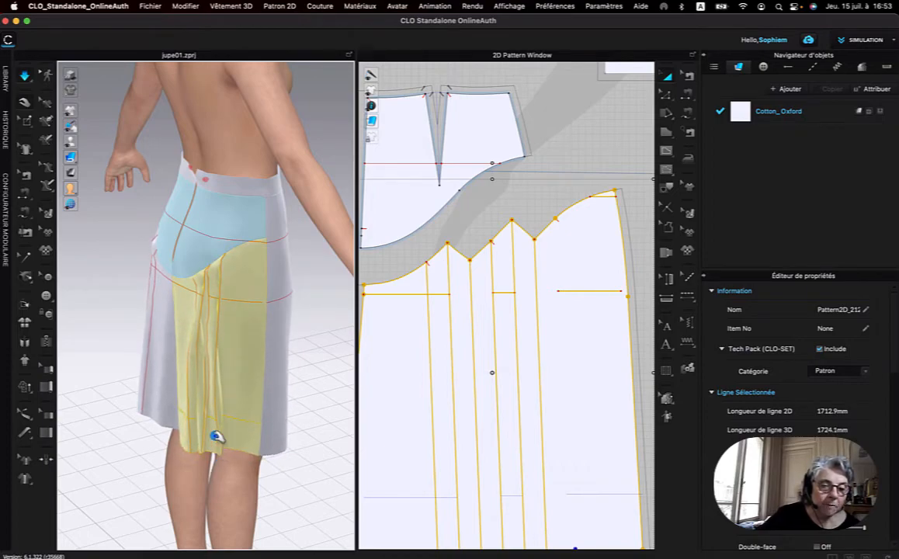
left_click_drag(218, 441, 243, 443)
right_click_drag(156, 441, 180, 440)
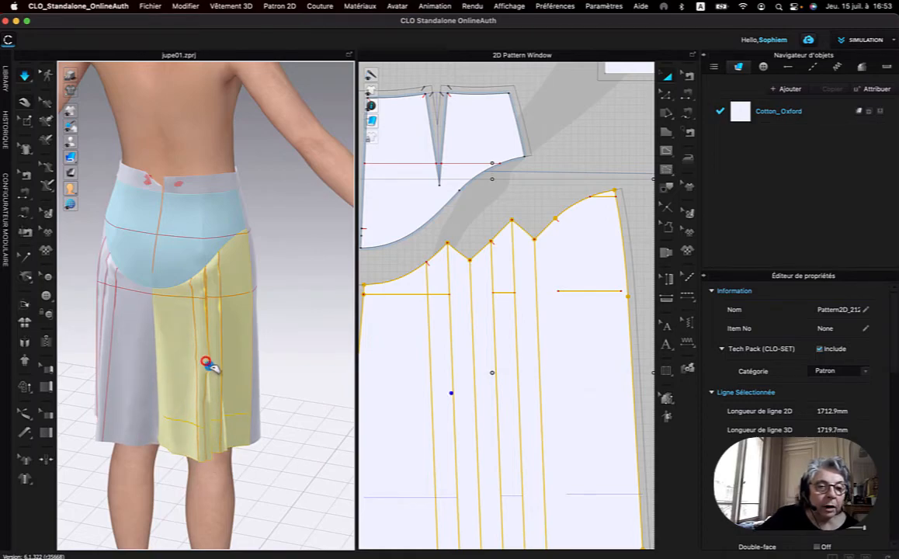
mouse_move(208, 363)
left_mouse_down()
mouse_move(217, 427)
mouse_move(208, 452)
mouse_move(221, 450)
mouse_move(205, 445)
mouse_move(206, 458)
left_mouse_up()
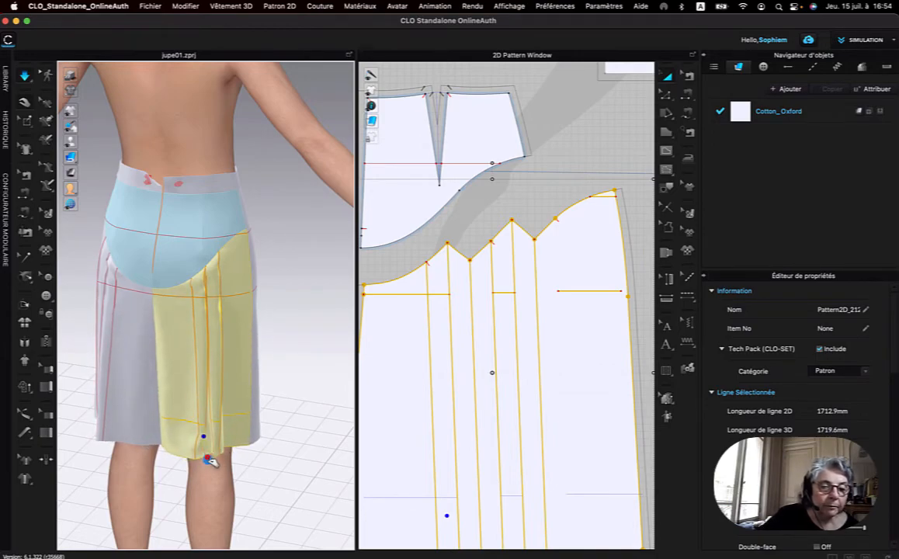
left_click(211, 464)
left_click(208, 457)
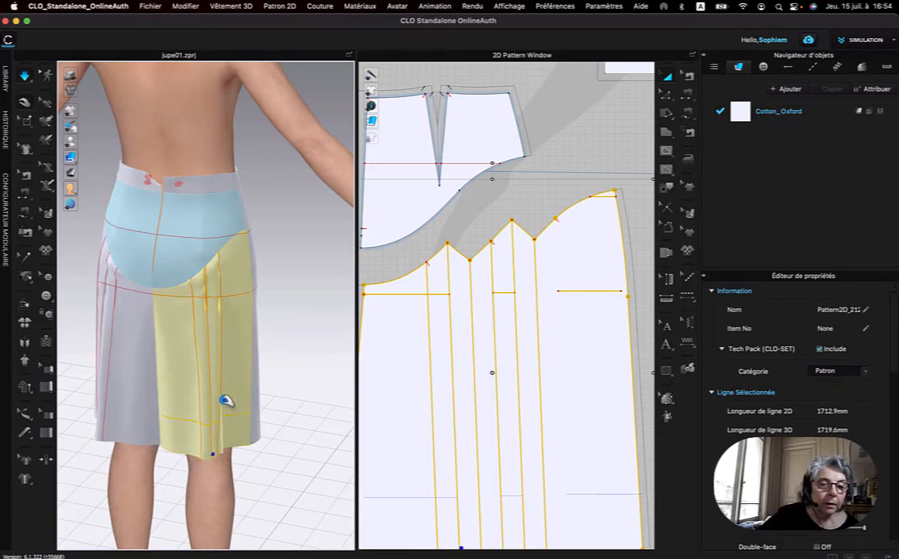
Pull the left lower back panel's pleats flat at the hem while the simulation runs.
right_click_drag(145, 375, 193, 368)
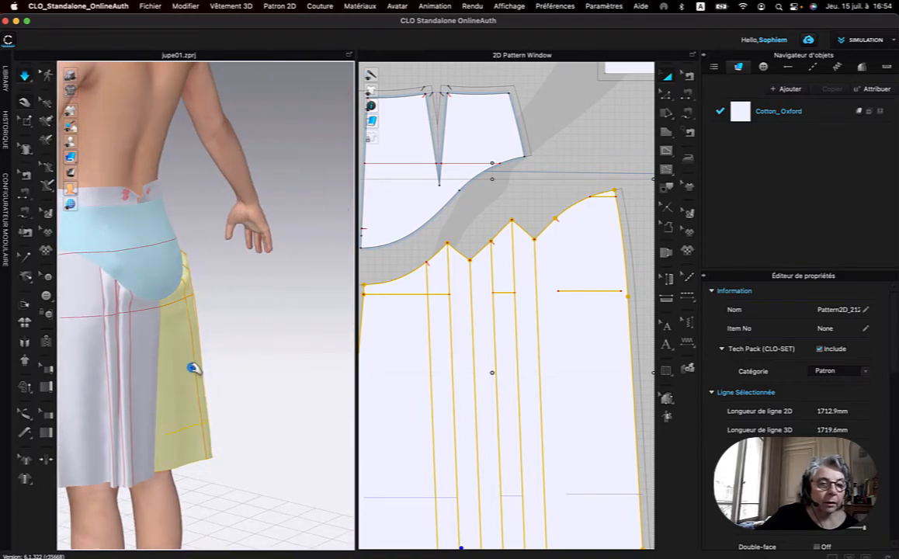
left_click(113, 483)
left_click_drag(127, 500, 128, 485)
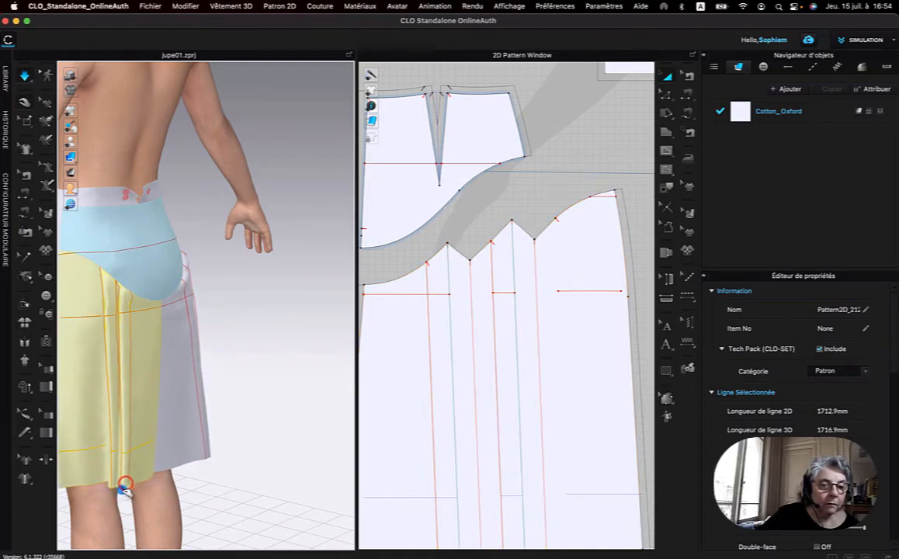
scroll(382, 271, "down", 5)
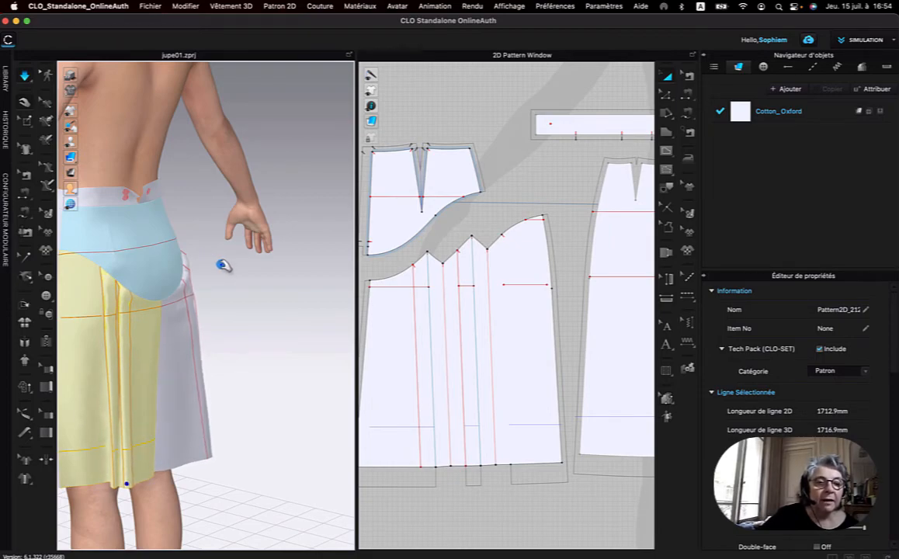
Stop the simulation and unfreeze both back yoke panels, then simulate the skirt again.
left_click(22, 75)
left_click(113, 243)
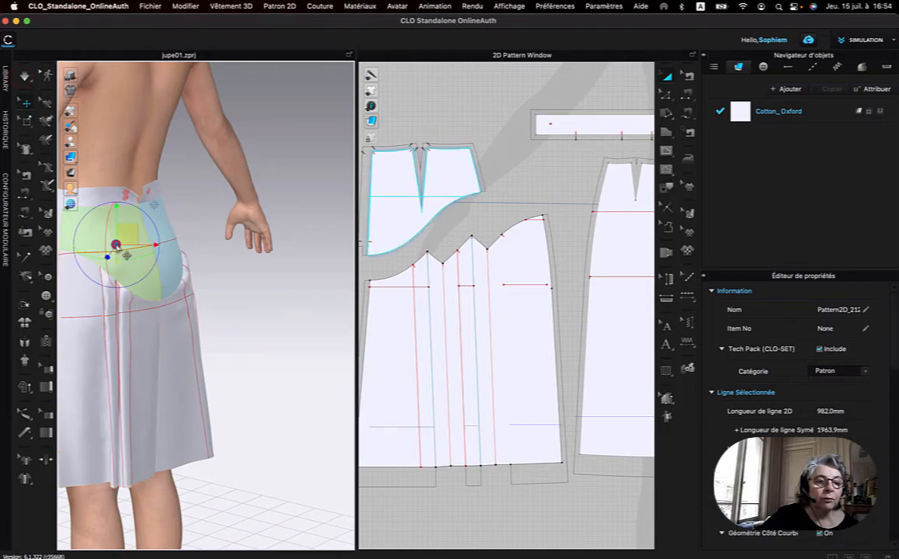
right_click(116, 243)
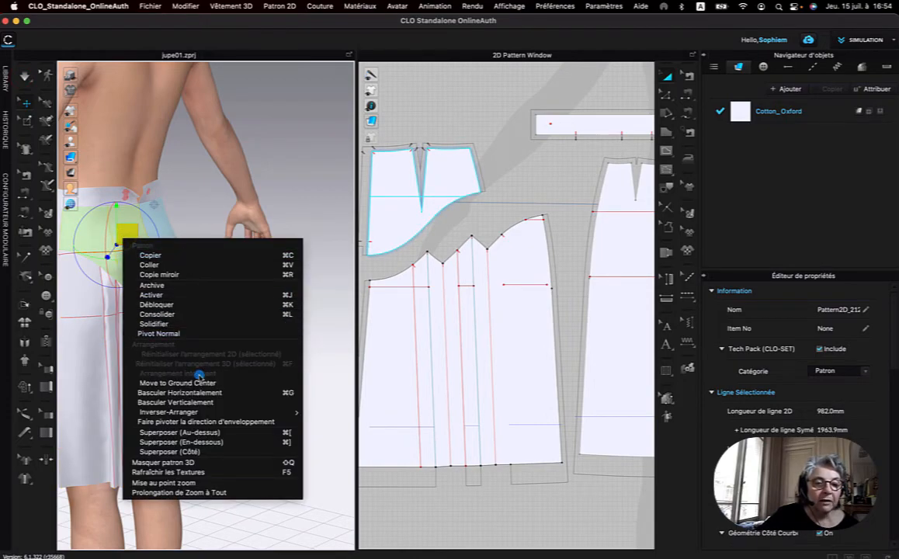
left_click(159, 305)
right_click(174, 262)
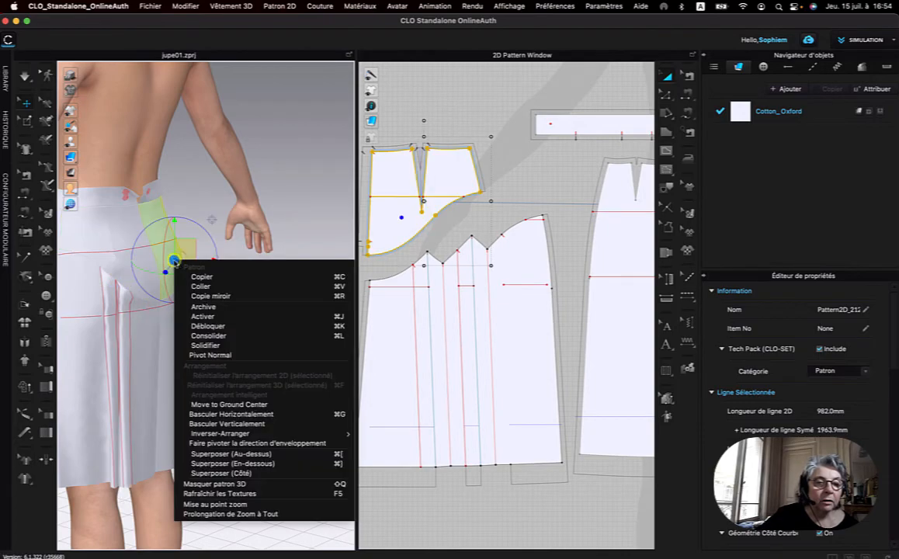
left_click(217, 326)
mouse_move(217, 326)
right_mouse_down()
mouse_move(263, 315)
mouse_move(225, 315)
right_mouse_up()
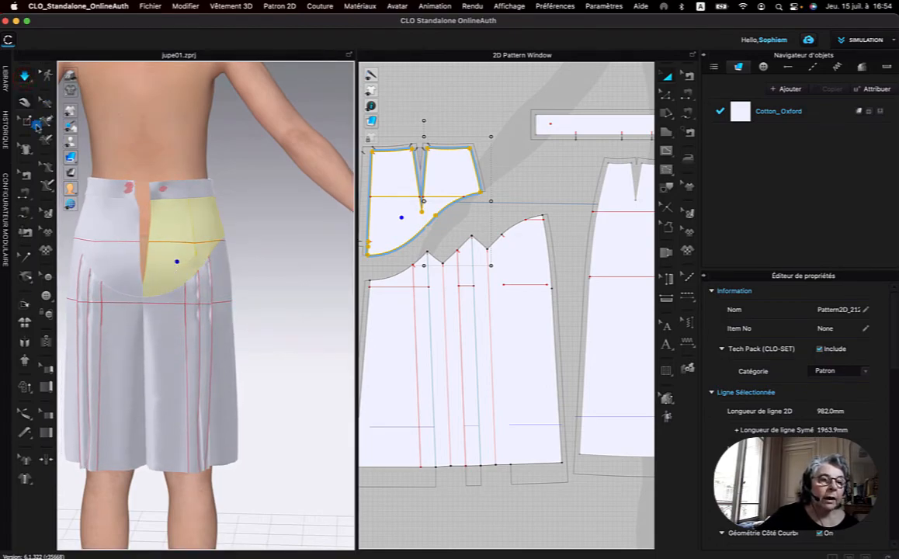
Delete the 115 mm and 90 mm seams that close the two pleats of the right lower back panel.
right_click_drag(271, 281, 227, 280)
left_click(196, 327)
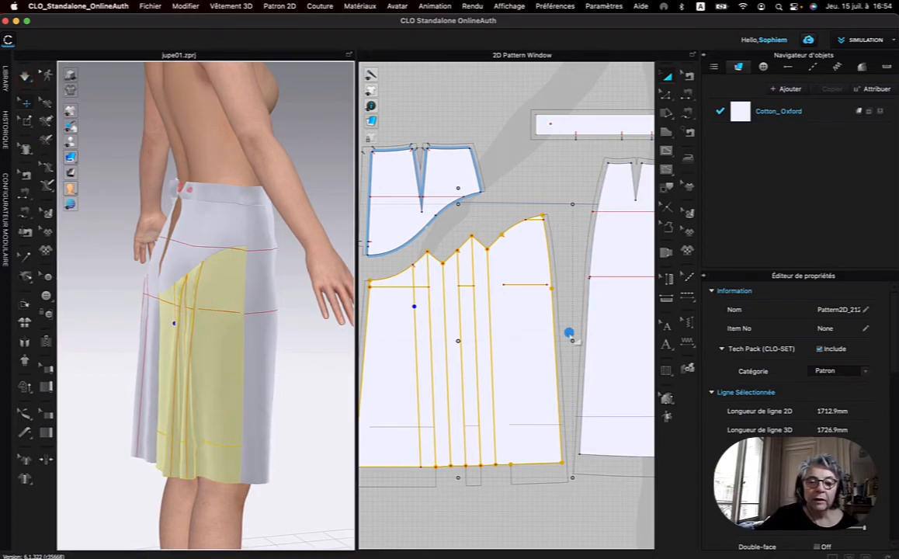
left_click(690, 78)
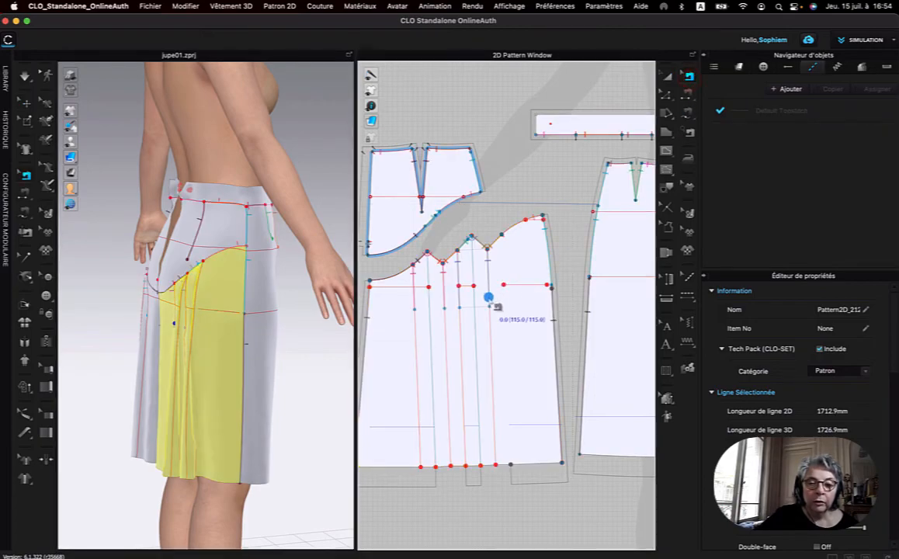
left_click(492, 302)
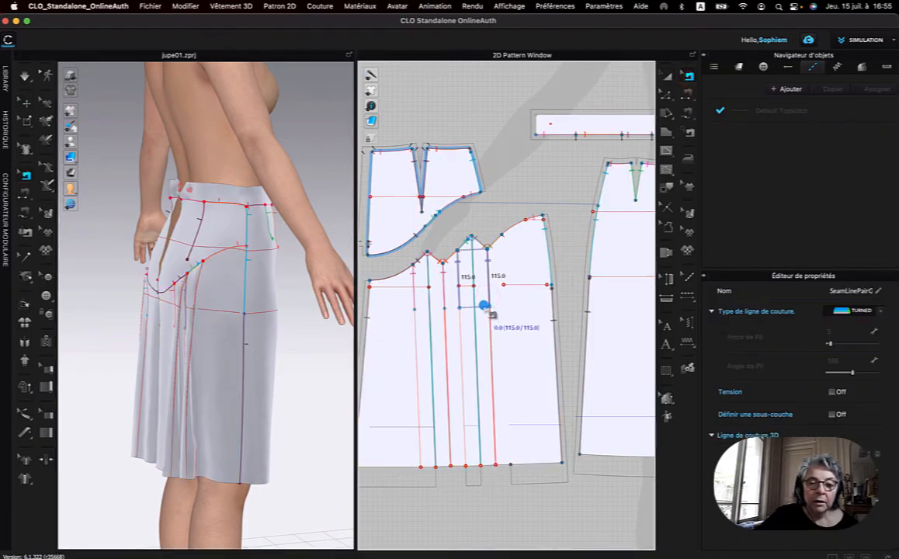
right_click(489, 307)
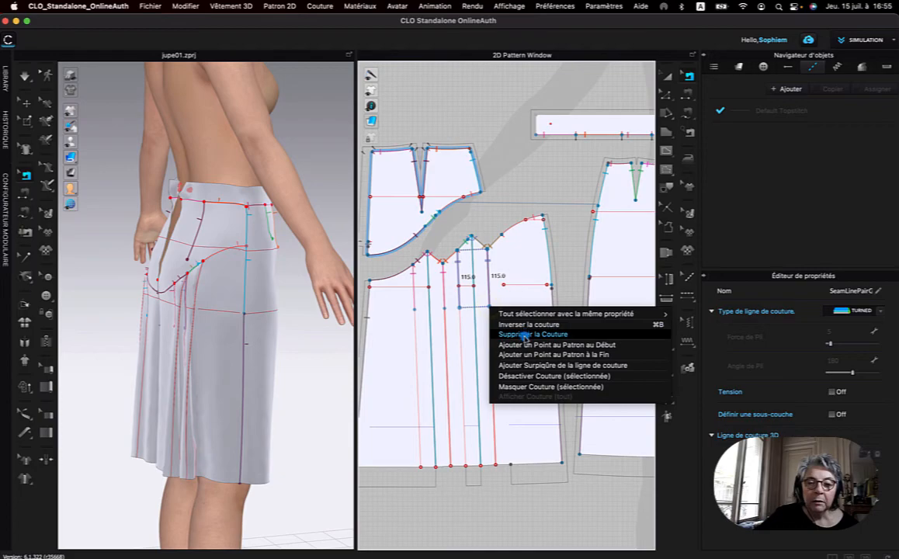
left_click(524, 334)
left_click(446, 307)
right_click(443, 307)
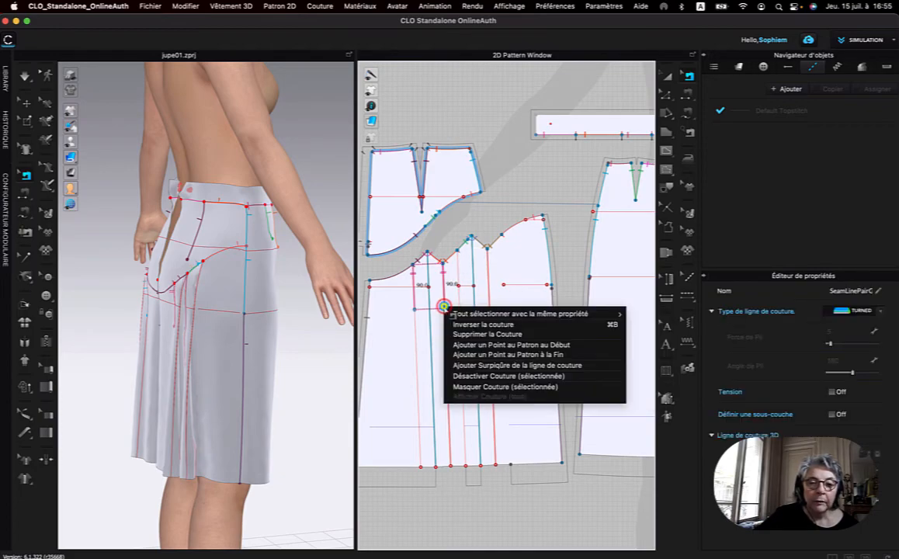
left_click(466, 335)
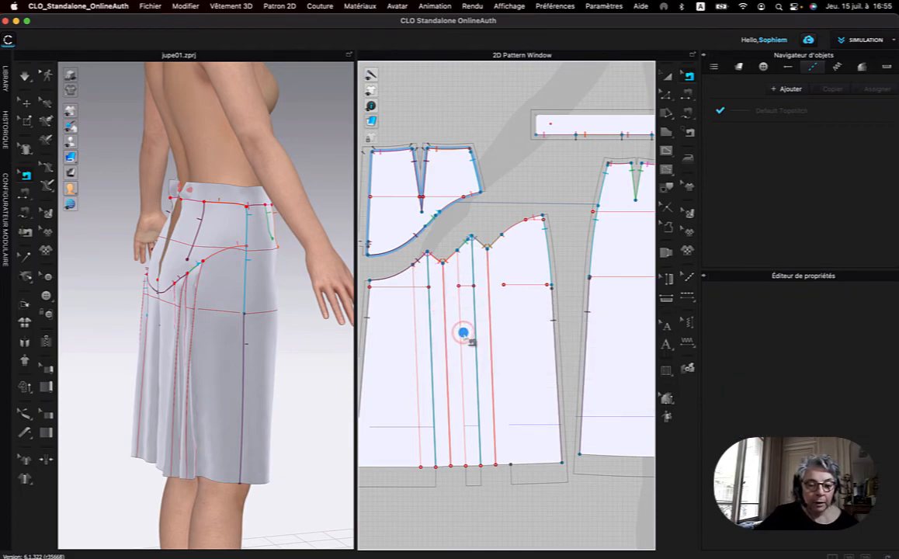
Delete the 115 mm and 90 mm pleat seams on the mirrored left lower back panel.
middle_click_drag(534, 321, 329, 324)
middle_click_drag(562, 319, 344, 323)
middle_click_drag(633, 297, 539, 316)
left_click(539, 316)
right_click(539, 316)
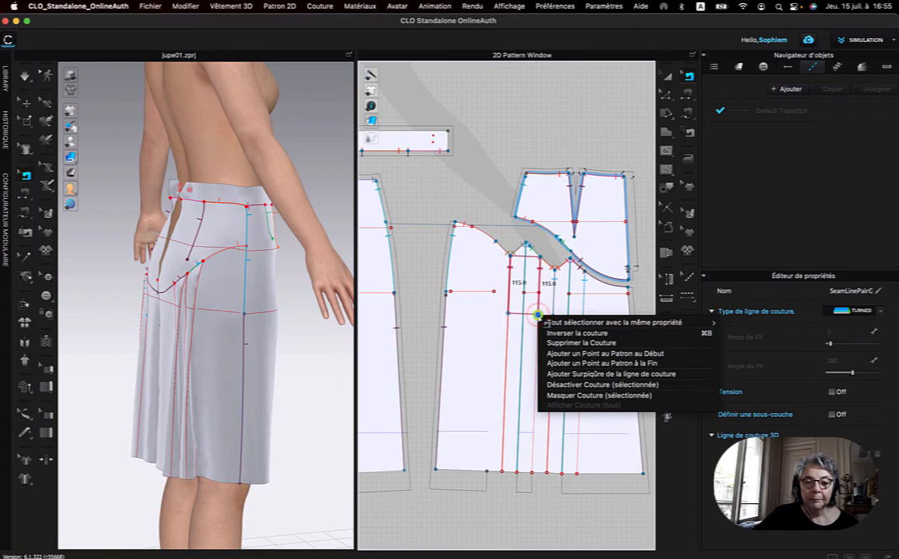
left_click(553, 343)
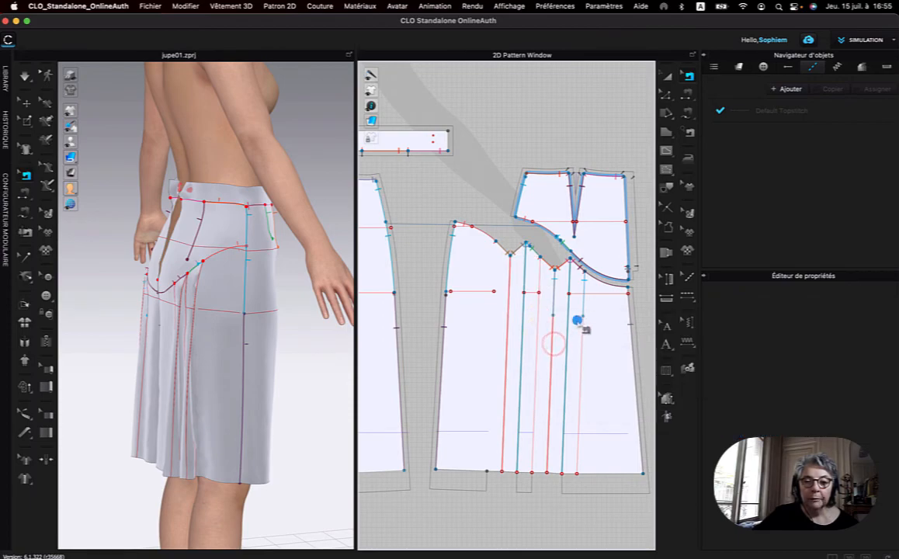
left_click(580, 317)
right_click(582, 318)
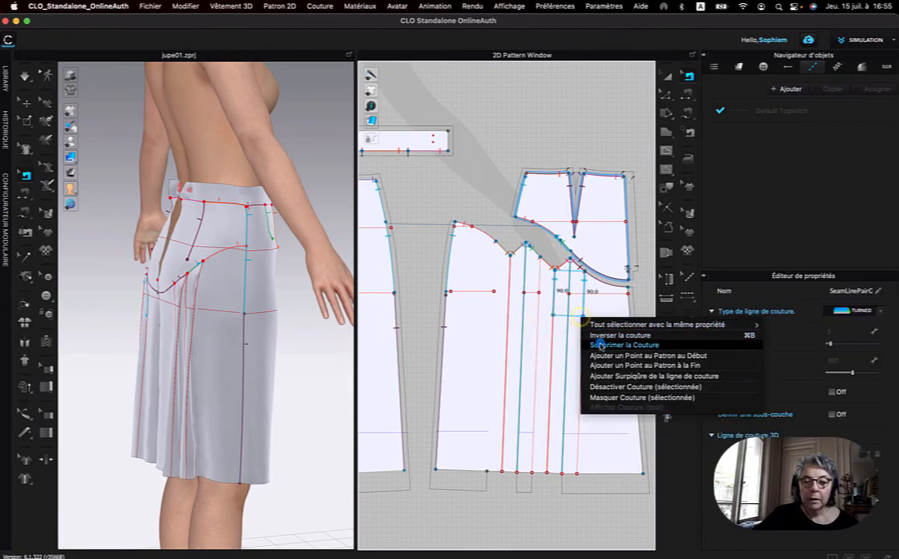
left_click(600, 347)
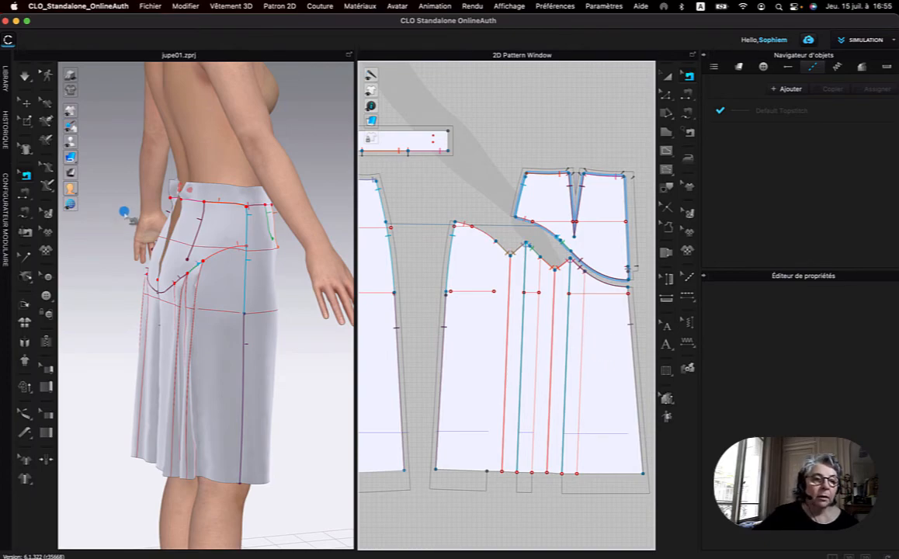
Simulate the skirt with its unstitched pleats and show the back of the full avatar in the 3D-only view.
right_click_drag(109, 137, 148, 141)
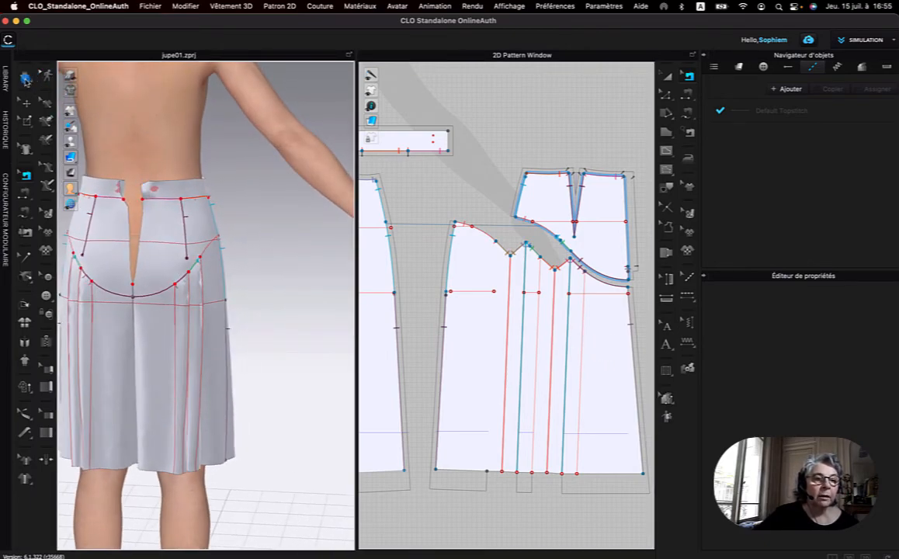
left_click(26, 78)
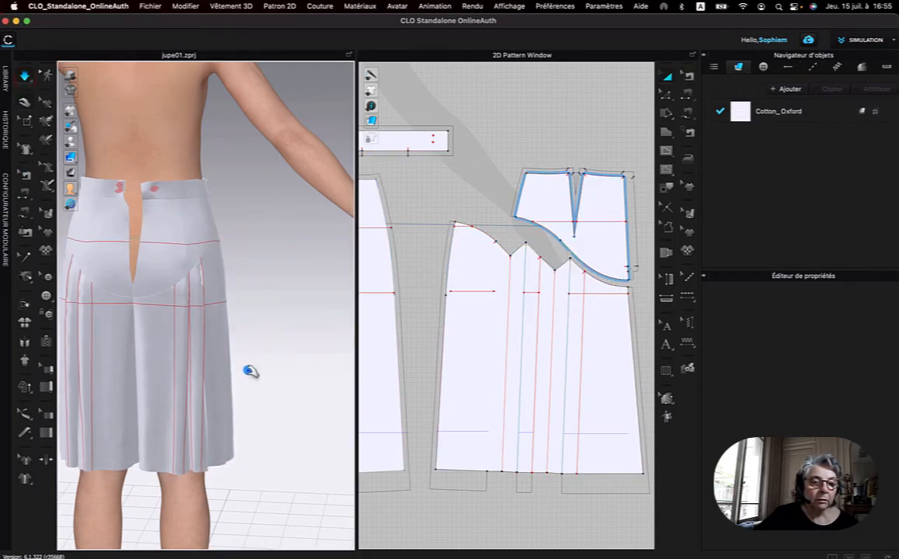
mouse_move(253, 390)
right_mouse_down()
mouse_move(231, 375)
mouse_move(203, 385)
mouse_move(311, 377)
mouse_move(257, 378)
right_mouse_up()
scroll(256, 377, "down", 5)
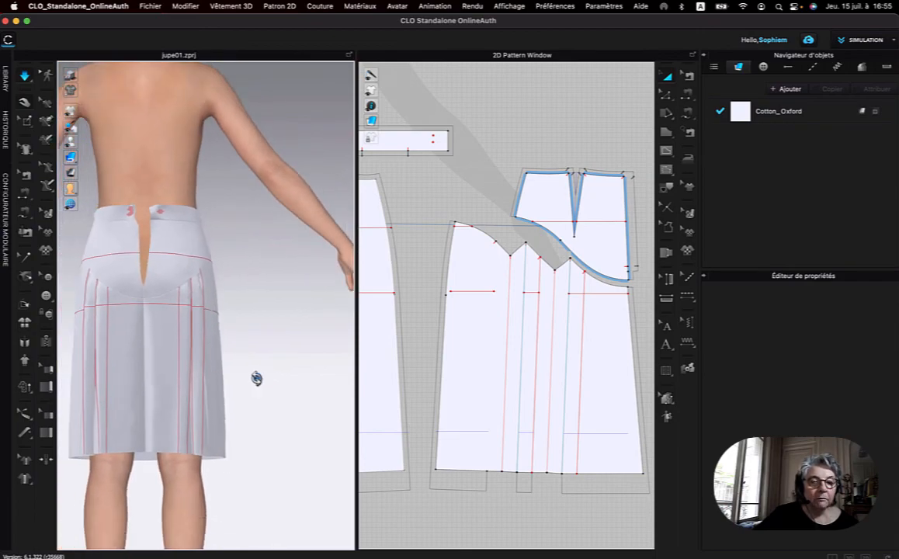
right_click_drag(262, 354, 263, 365)
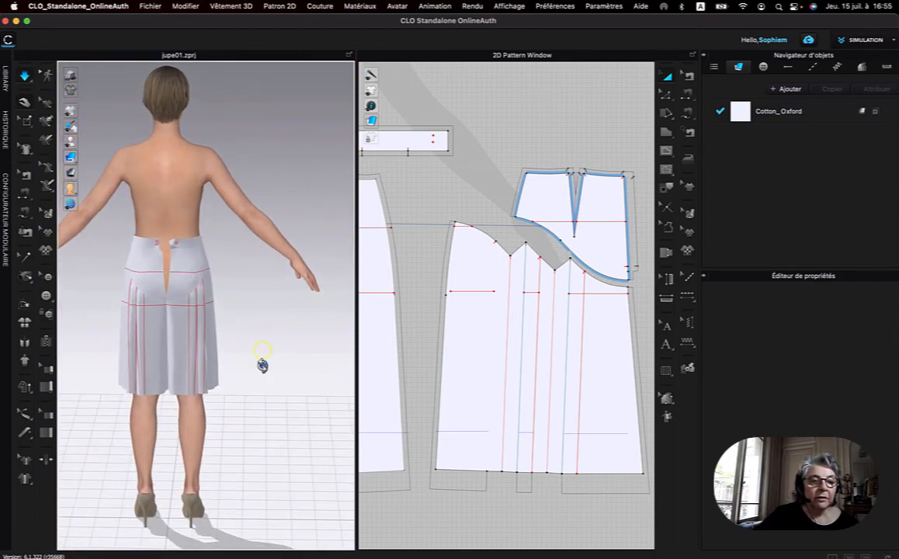
left_click(850, 556)
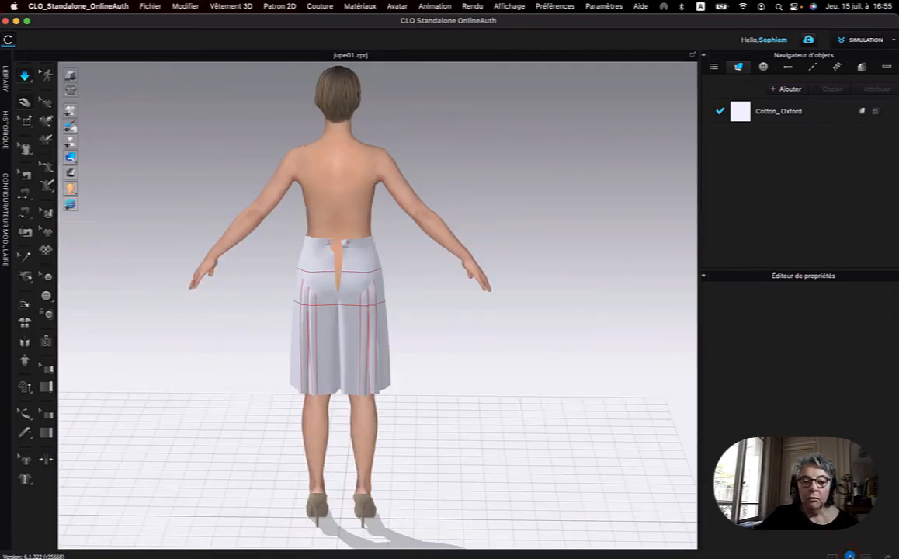
mouse_move(411, 321)
right_mouse_down()
mouse_move(341, 326)
mouse_move(304, 312)
mouse_move(458, 313)
mouse_move(308, 310)
mouse_move(350, 301)
mouse_move(409, 310)
right_mouse_up()
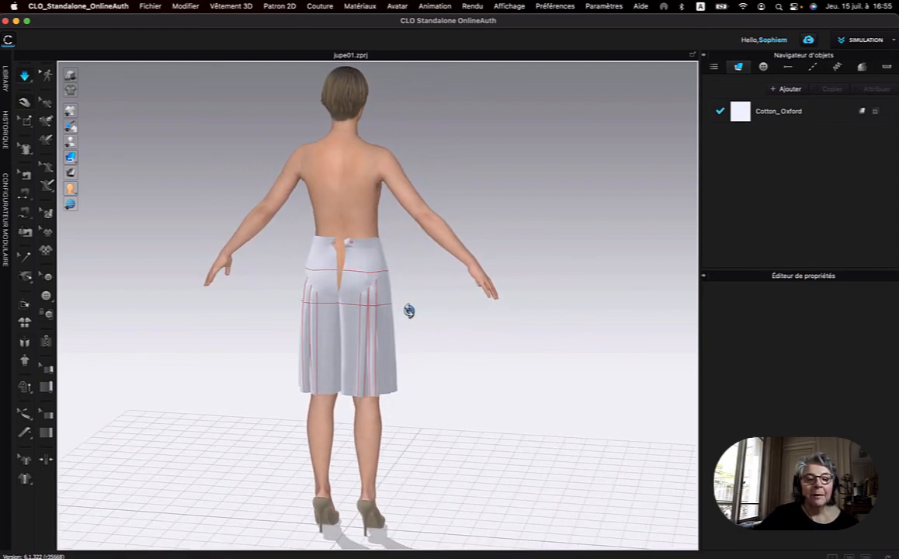